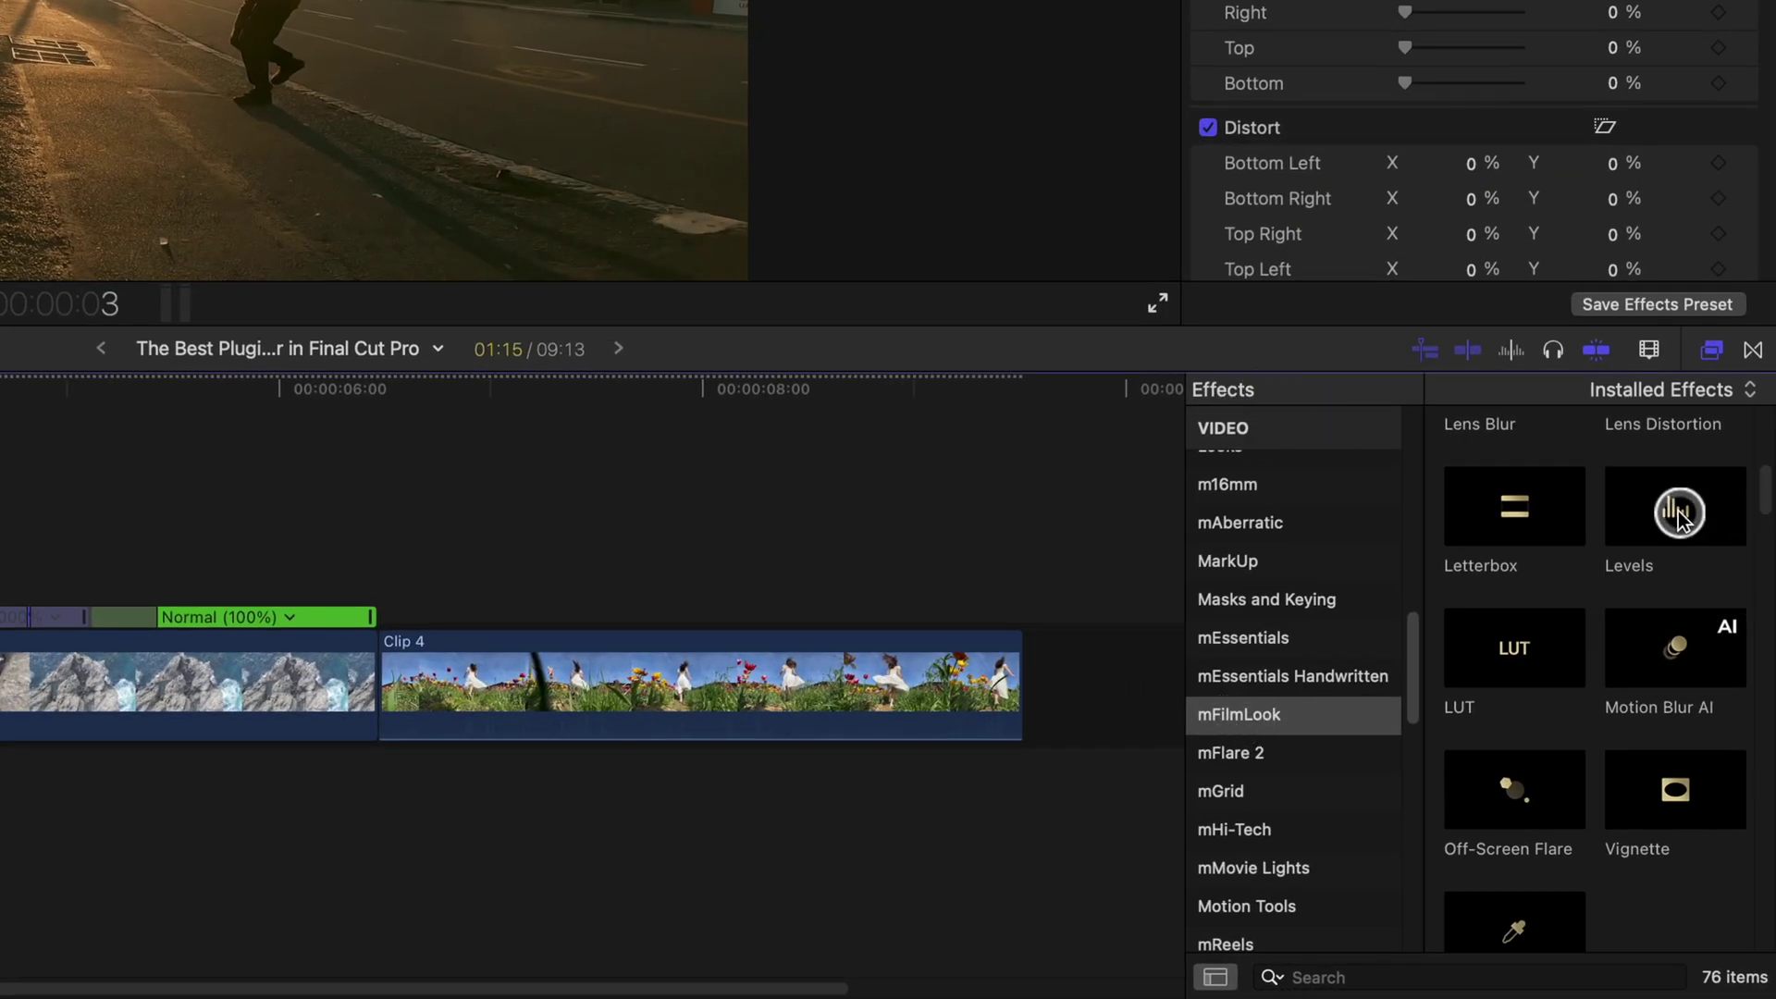
# Step: Scroll the Effects browser to Motion Blur AI and preview it on Clip 1's skateboarding shot
pyautogui.scroll(-2, 1679, 516)
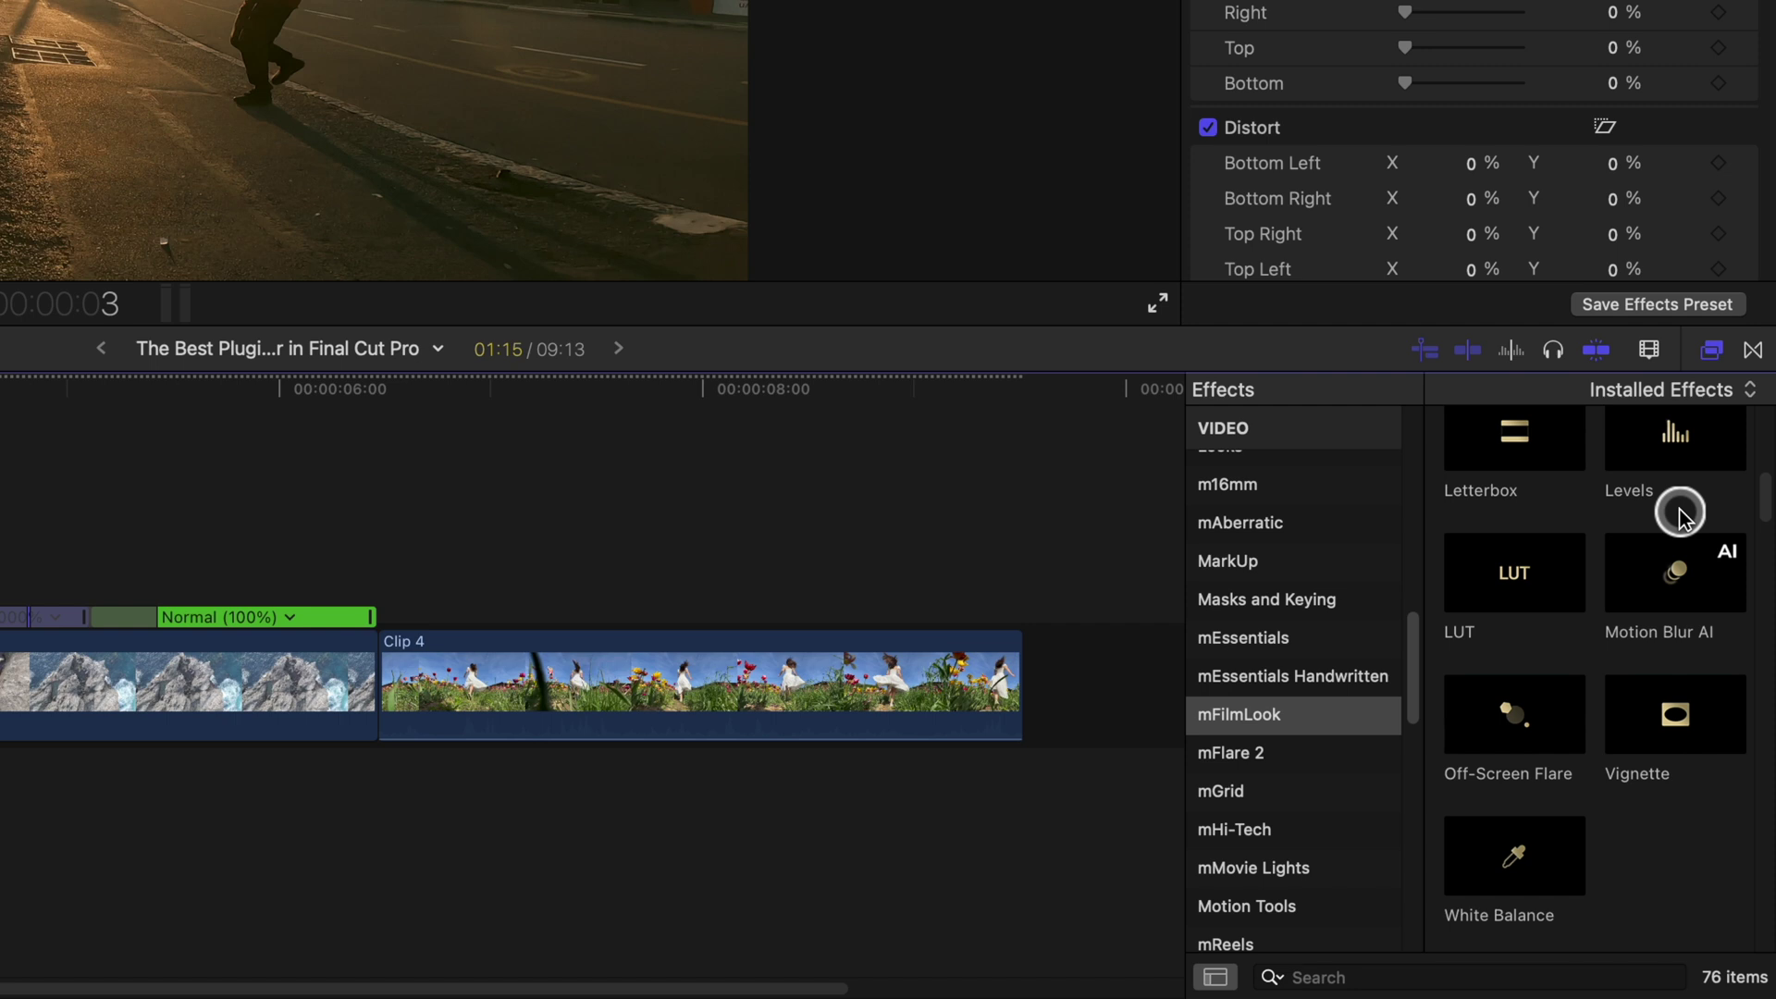
pyautogui.click(1642, 542)
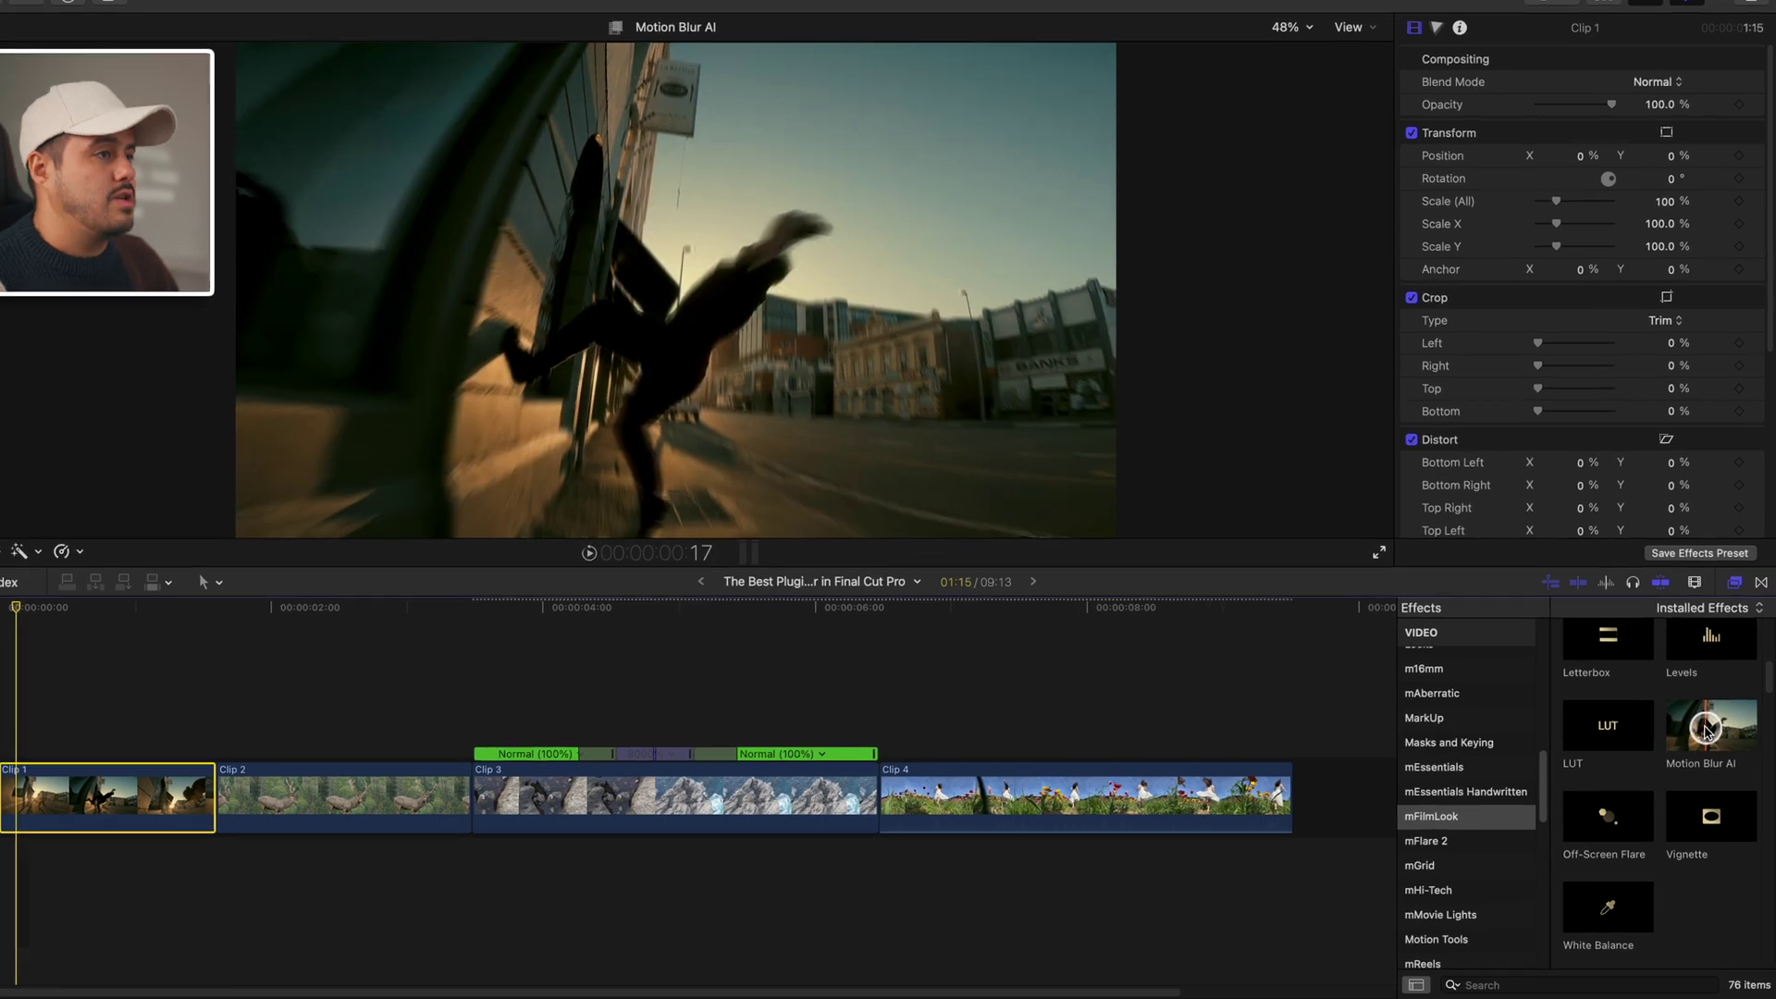
# Step: Drag Motion Blur AI onto Clip 1, leaving Default quality and the Simple method
pyautogui.moveTo(1707, 730); pyautogui.dragTo(137, 798)
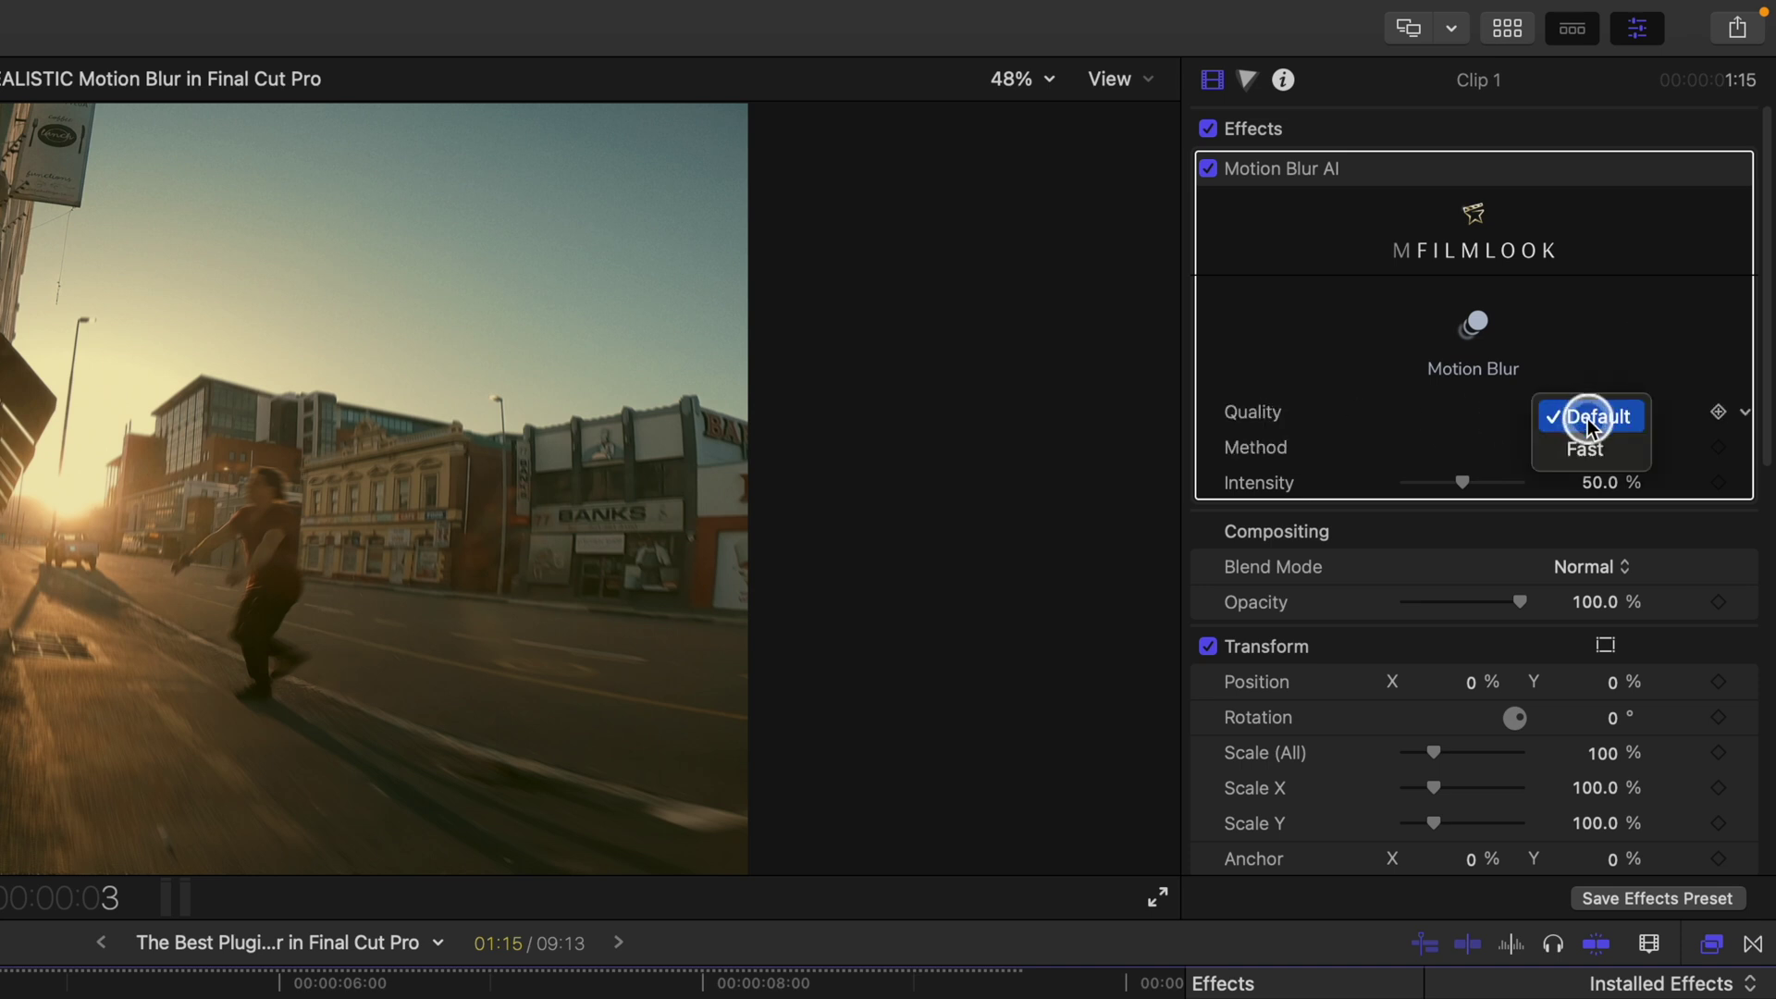
pyautogui.click(1292, 449)
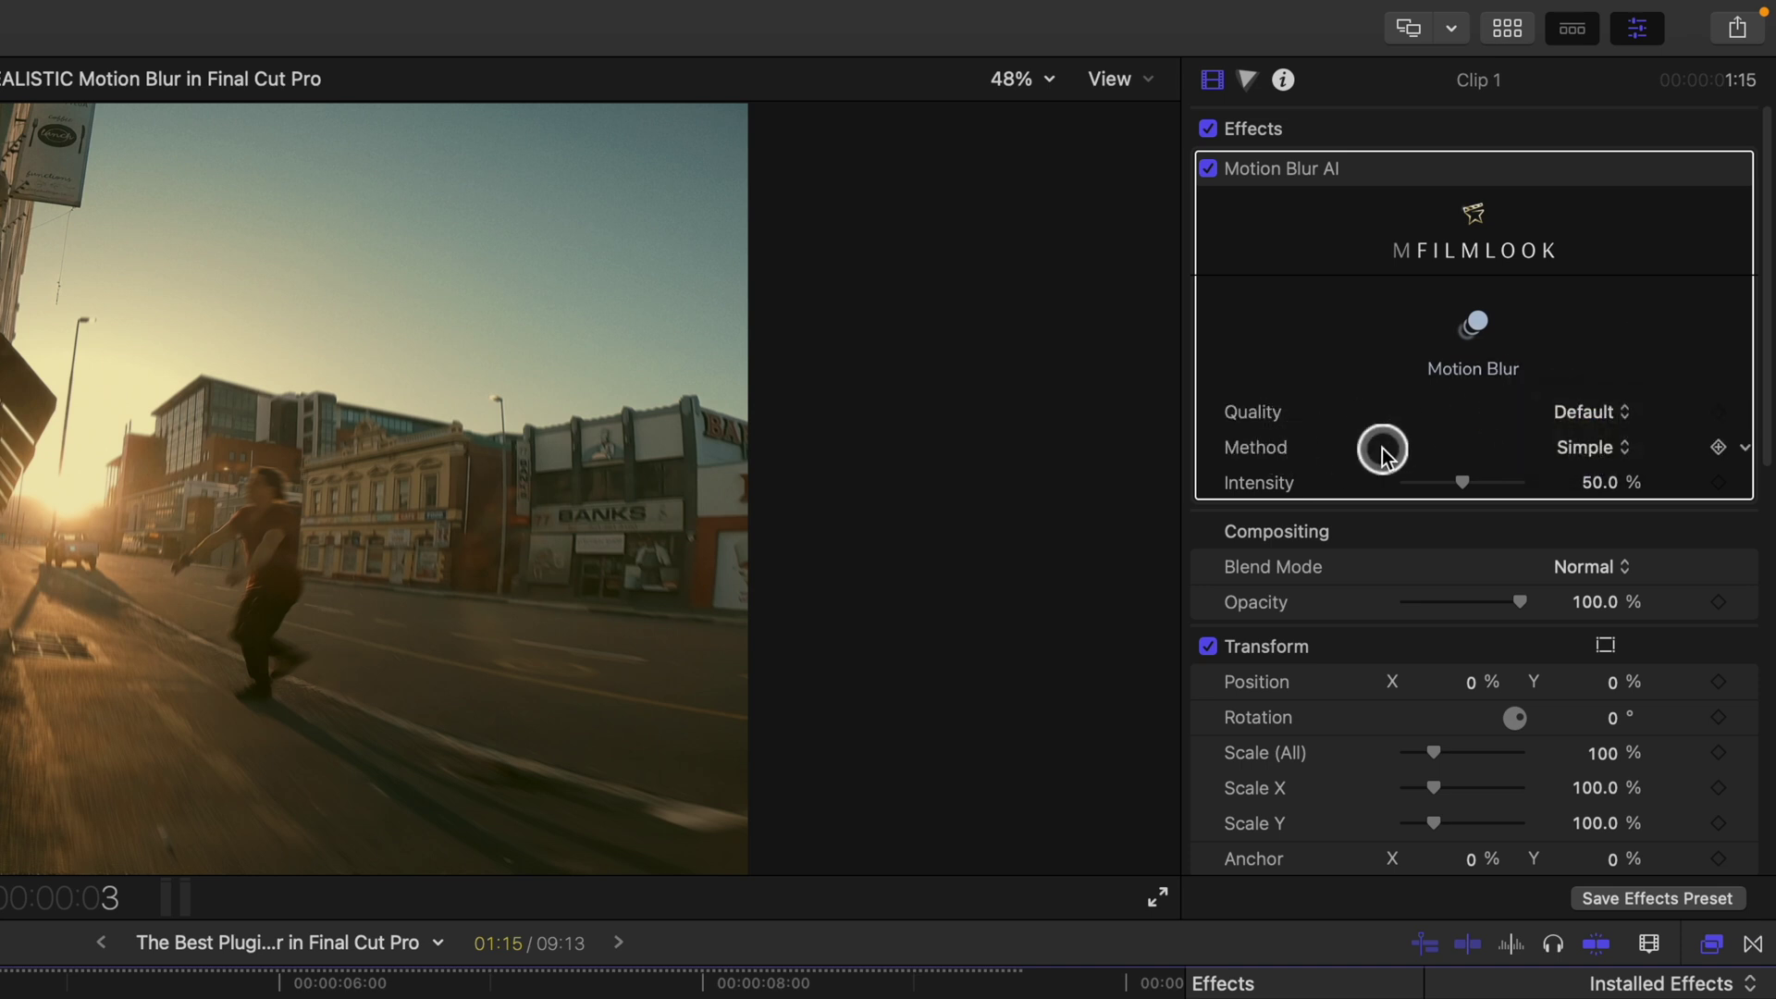
pyautogui.click(1562, 451)
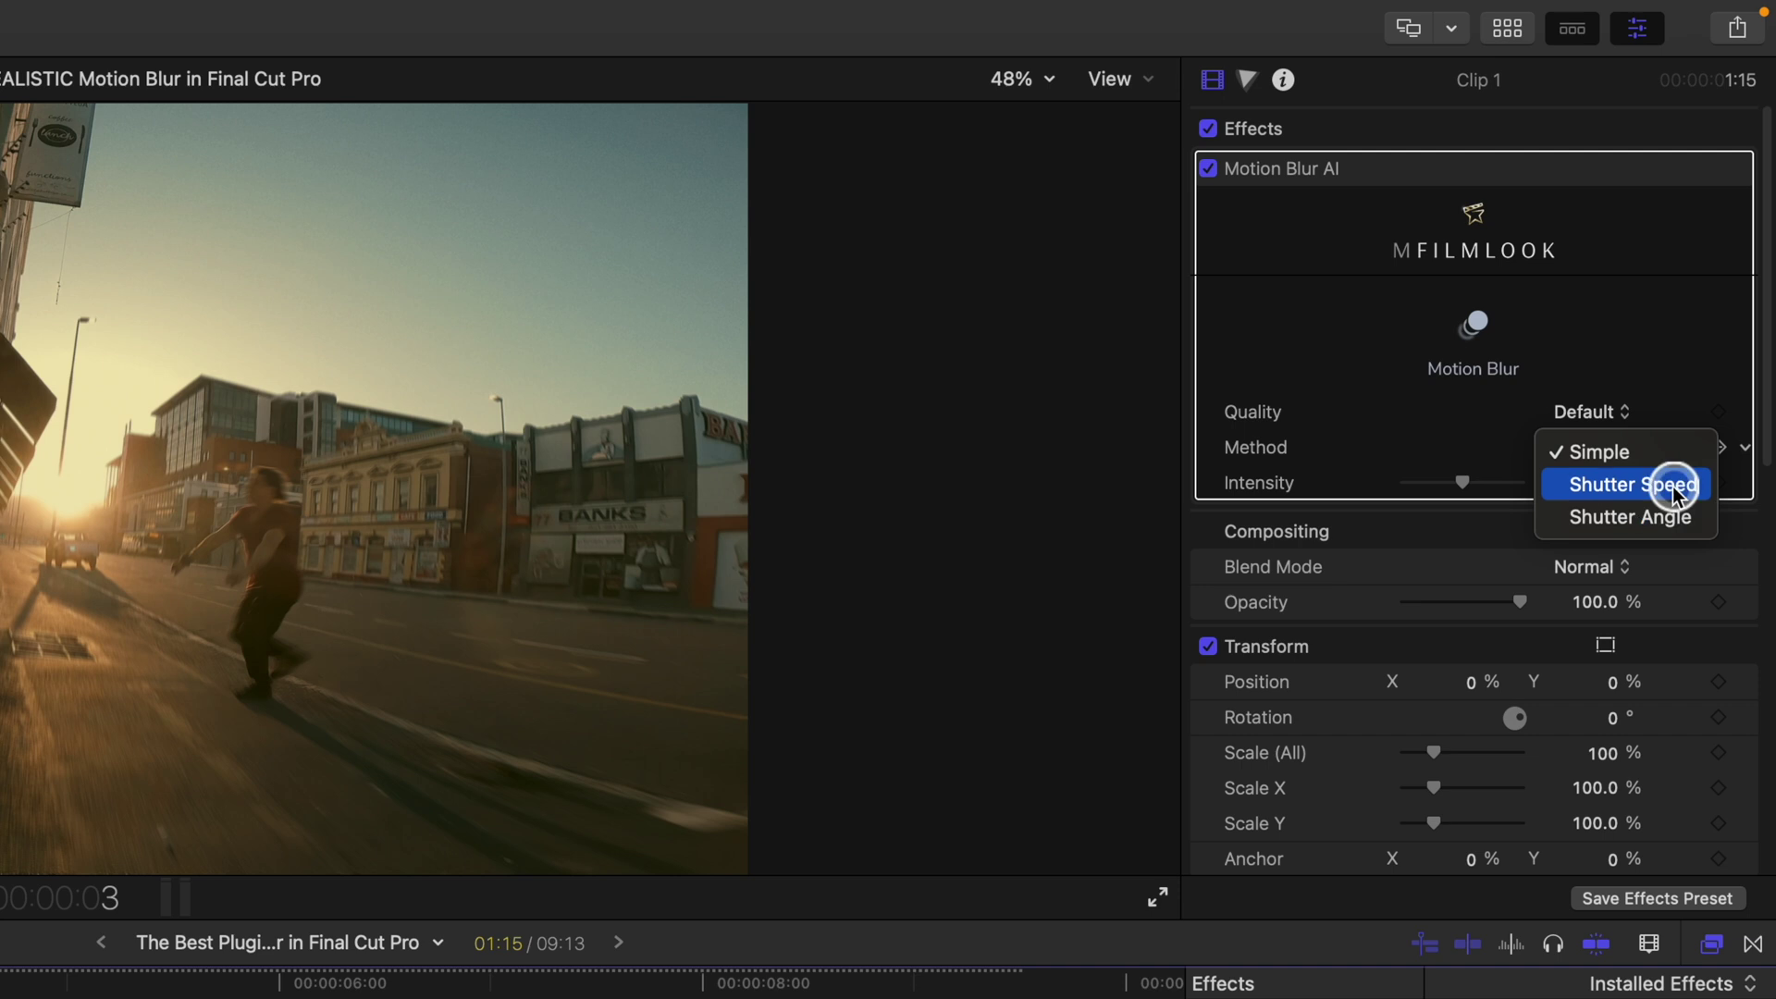
pyautogui.click(1683, 418)
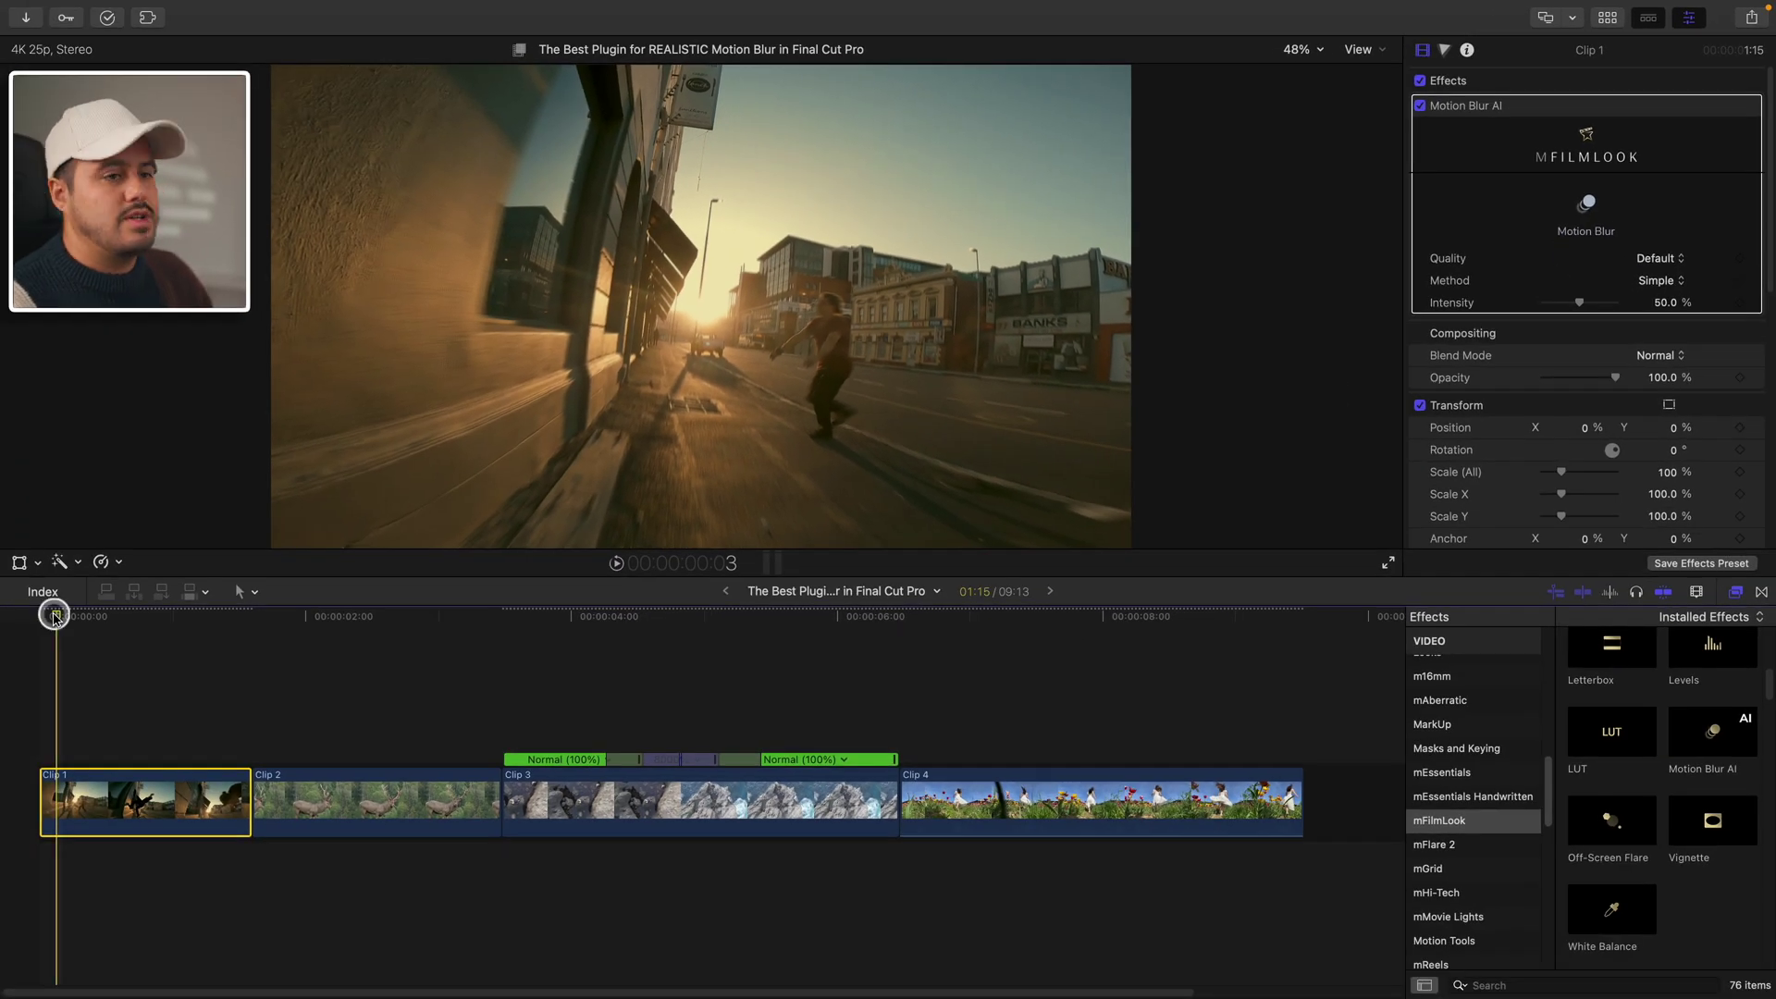
# Step: At Clip 1's backflip, compare the blur at 0% intensity and then back at 50%
pyautogui.moveTo(56, 618); pyautogui.dragTo(168, 626)
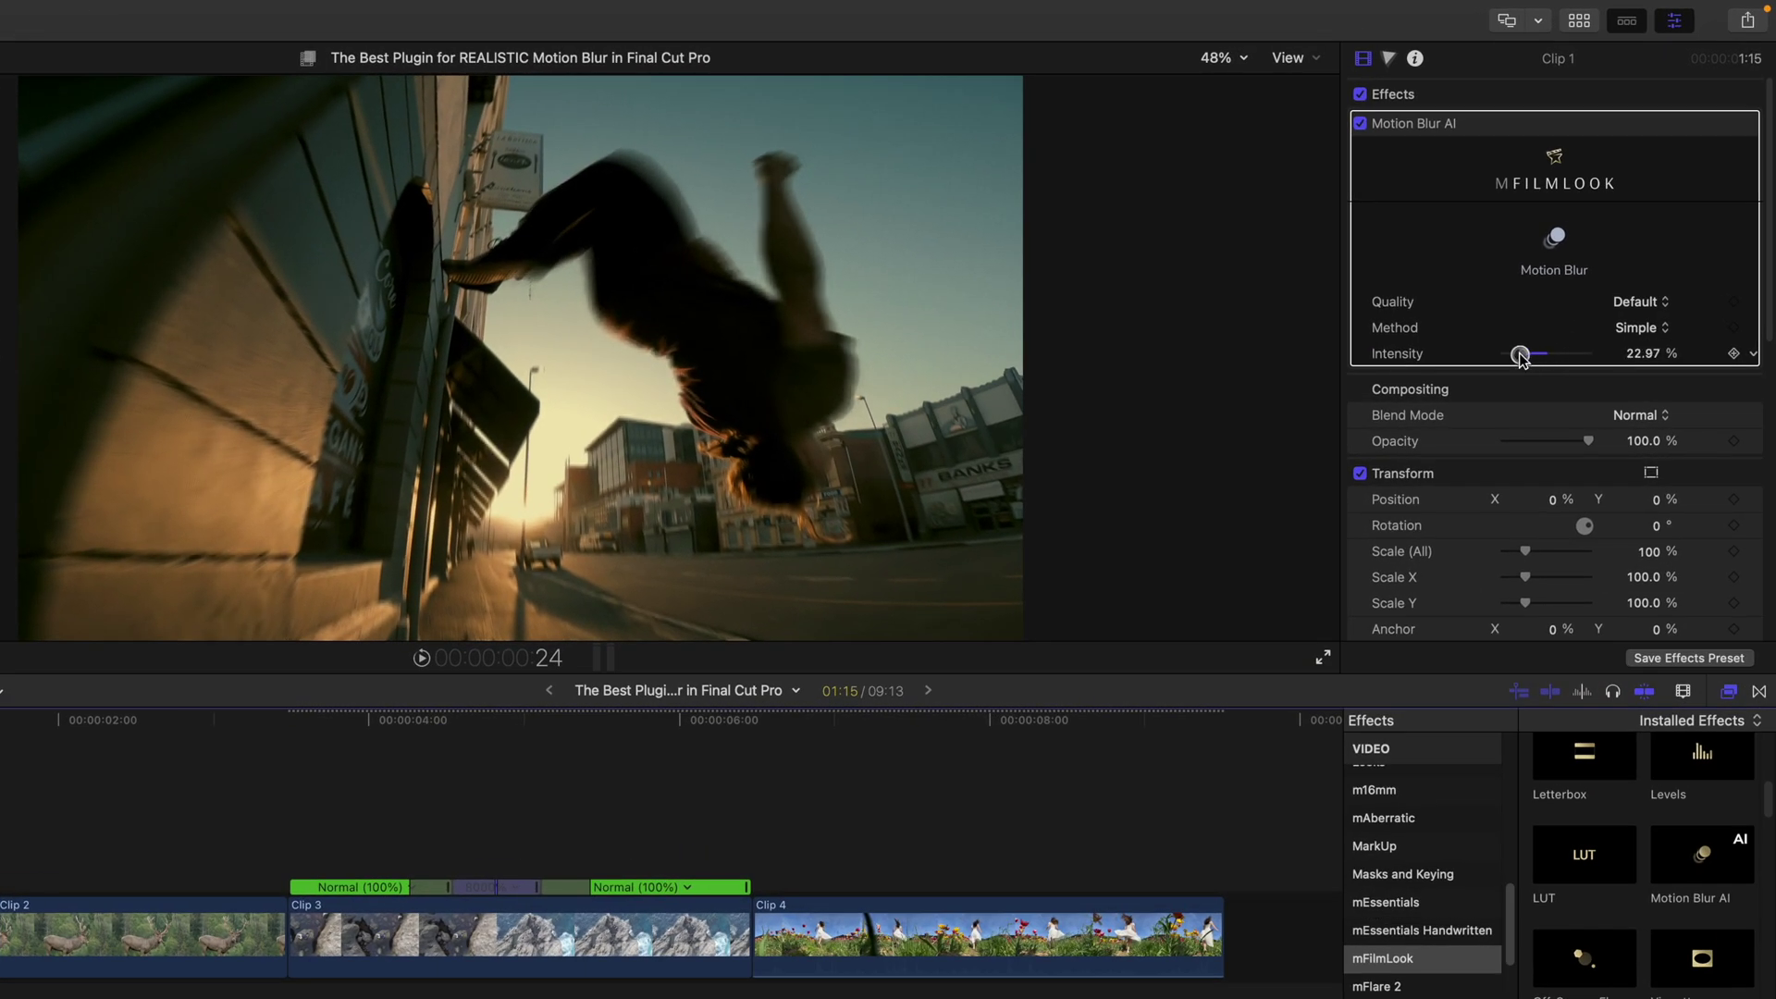
pyautogui.moveTo(1521, 356); pyautogui.dragTo(1505, 359)
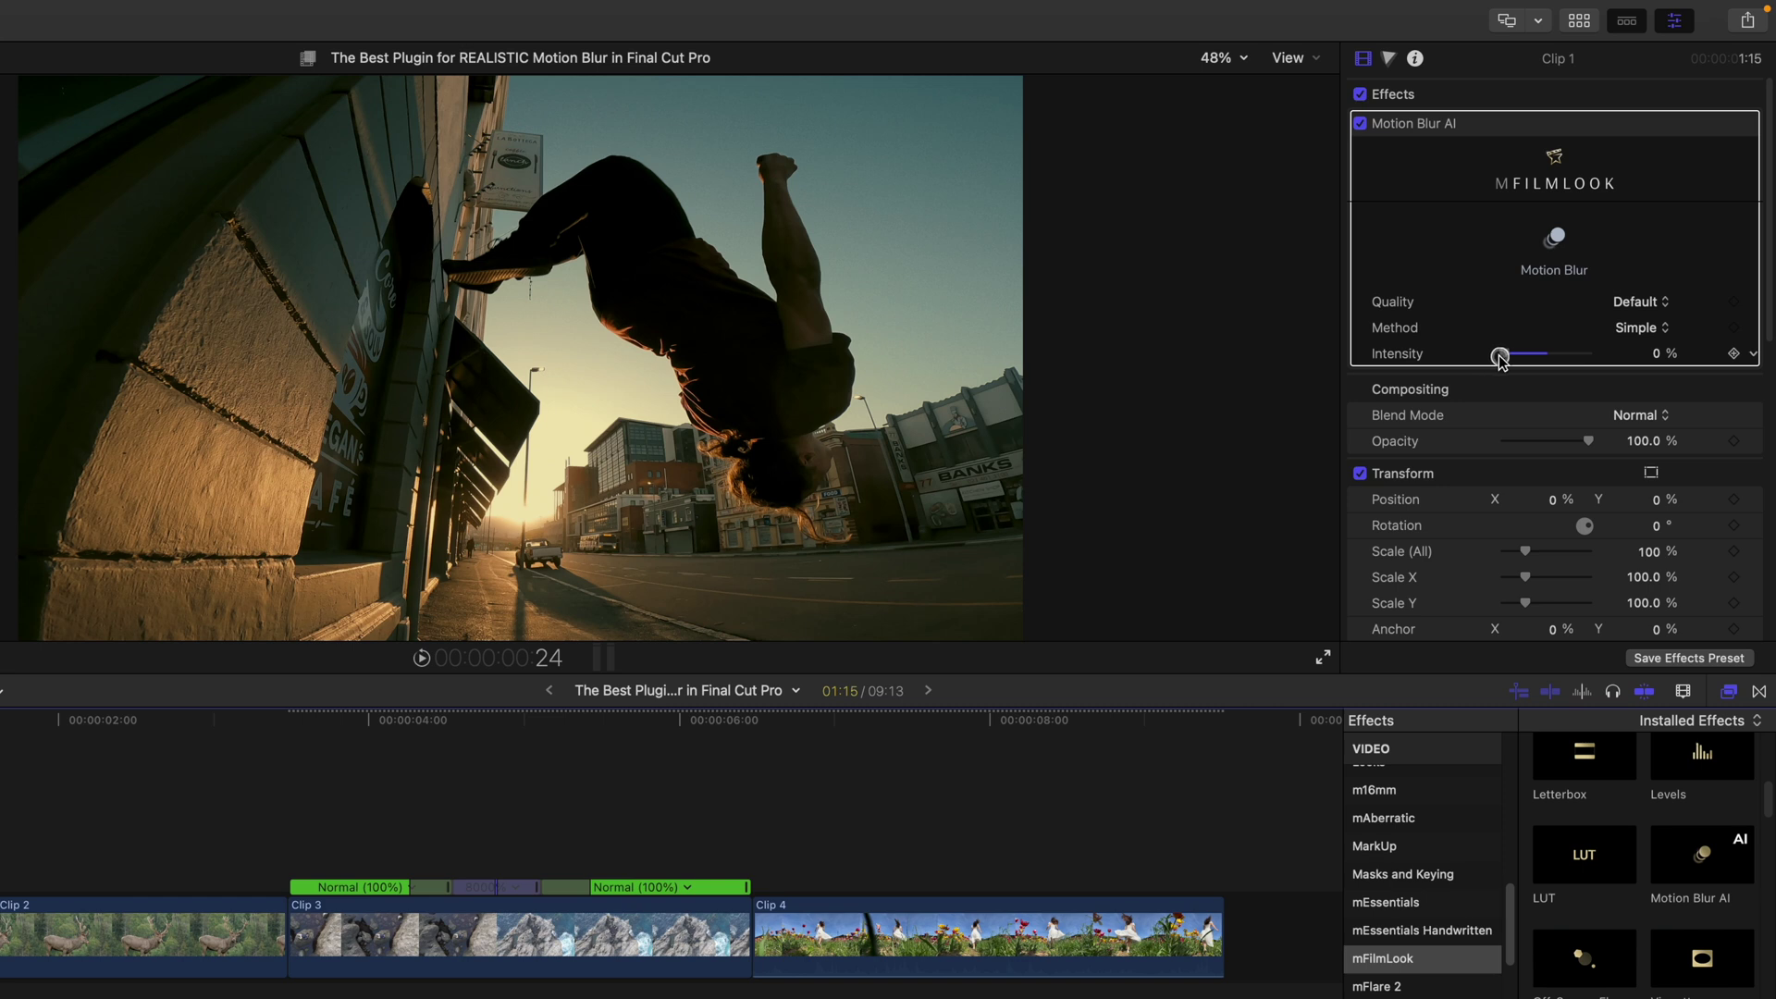
pyautogui.moveTo(1500, 359); pyautogui.dragTo(1537, 361)
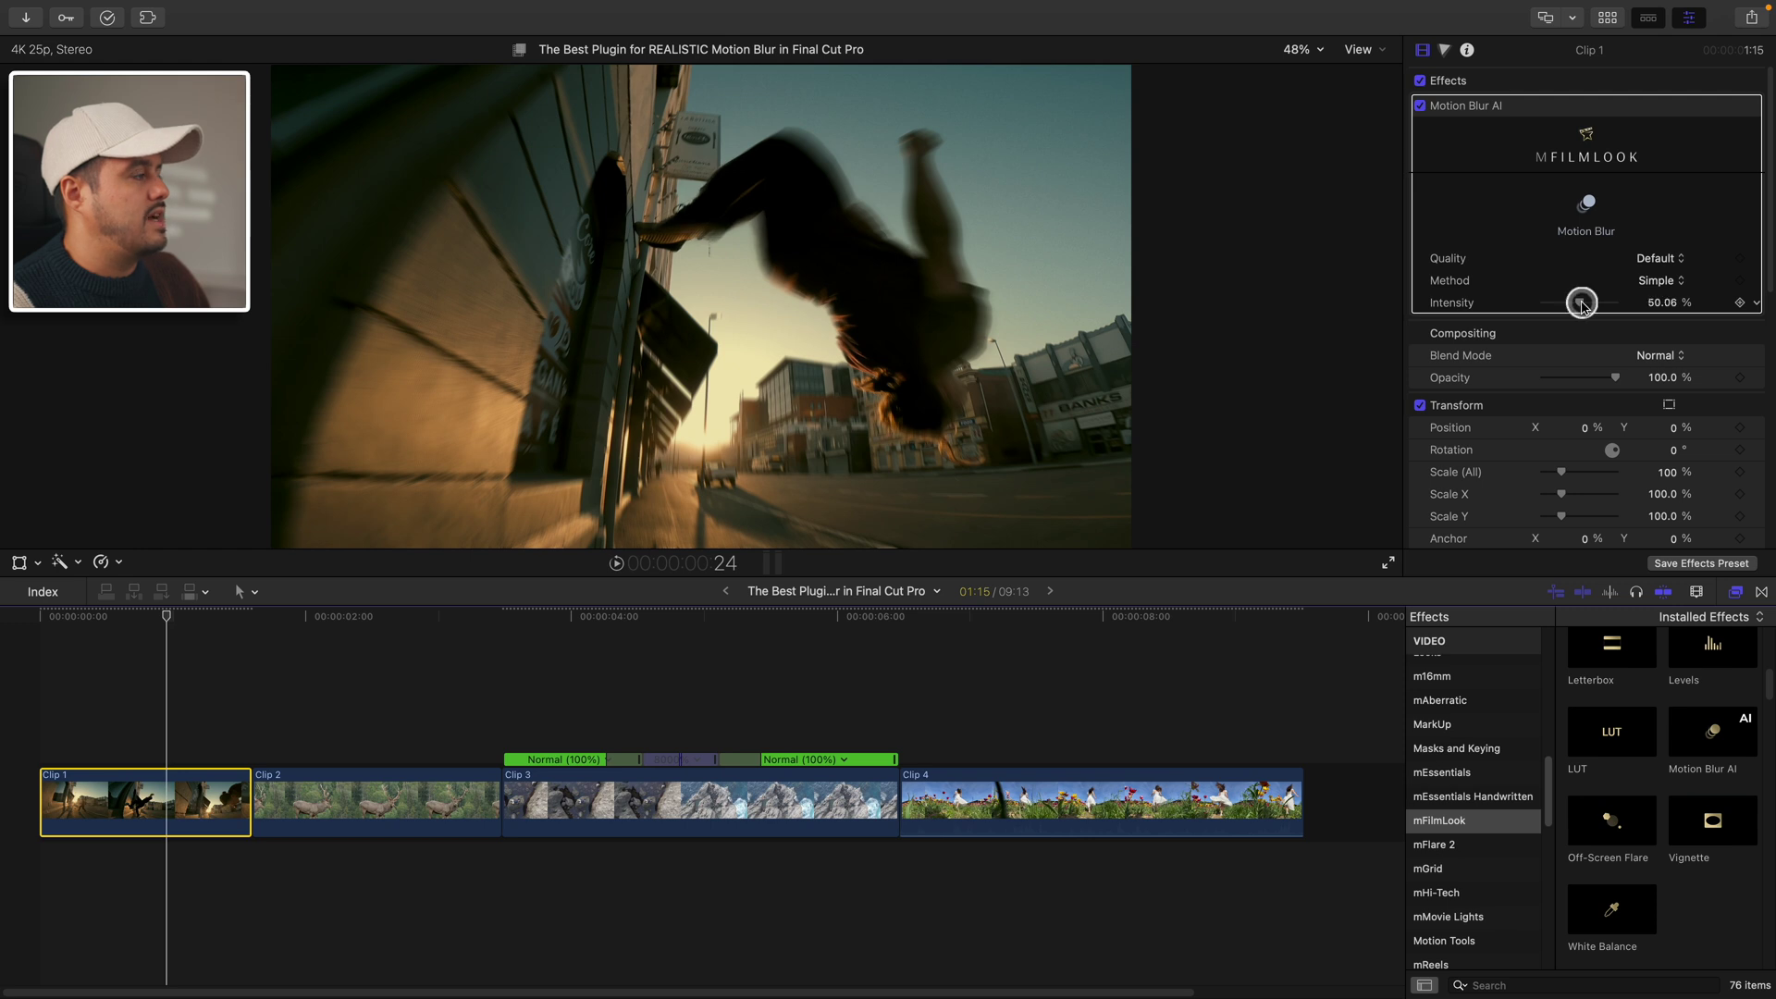
# Step: Toggle Motion Blur AI off and back on, then return to the timeline start
pyautogui.click(1422, 107)
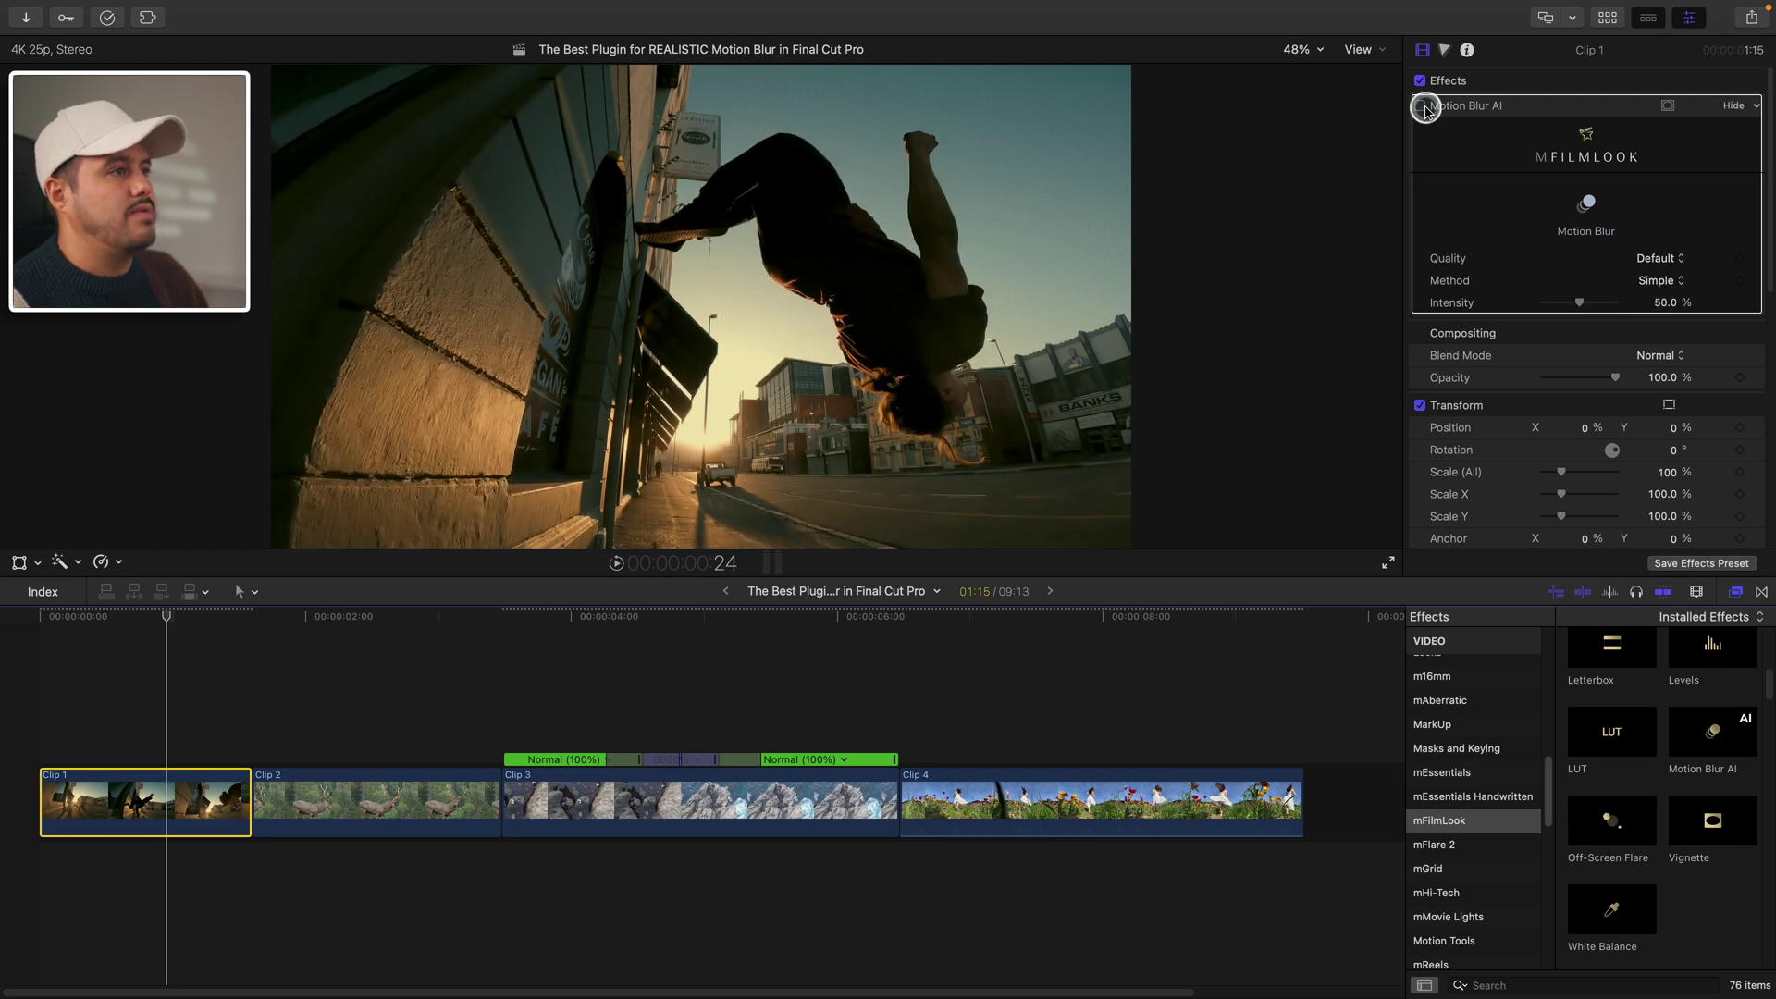
pyautogui.click(1422, 107)
pyautogui.click(39, 618)
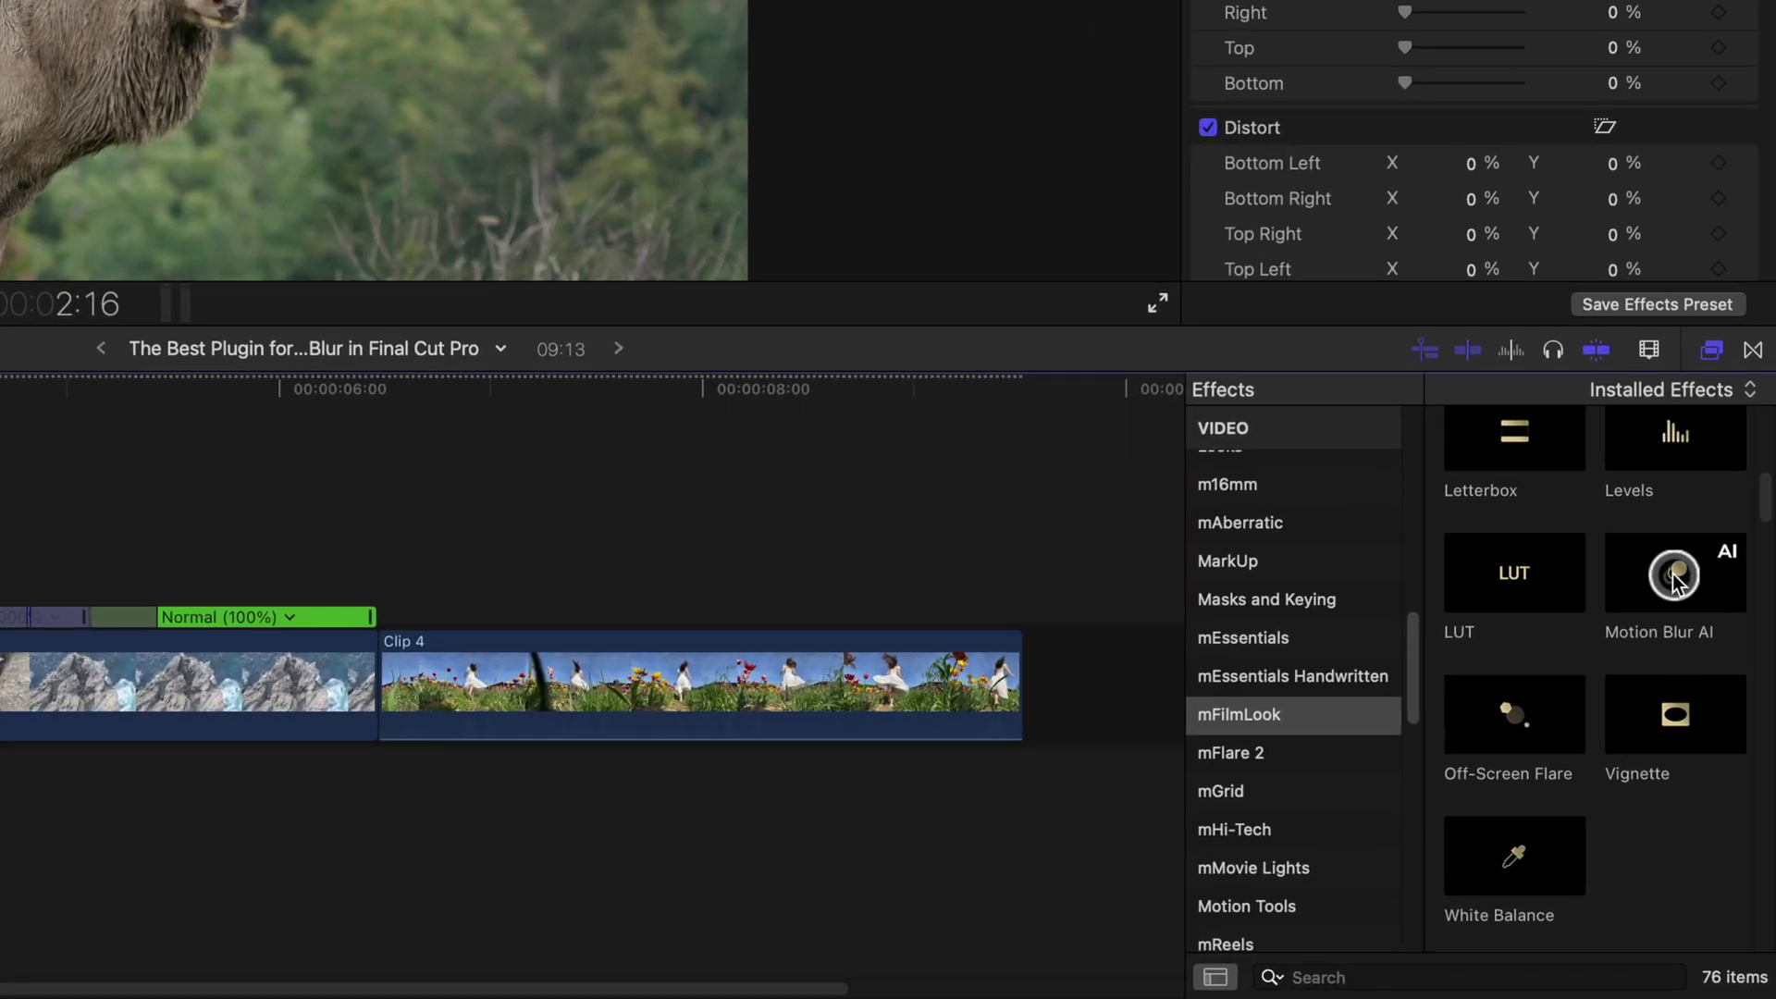
# Step: Apply Motion Blur AI to Clip 2 using the Shutter Speed method at 1/48
pyautogui.moveTo(1675, 578); pyautogui.dragTo(187, 477)
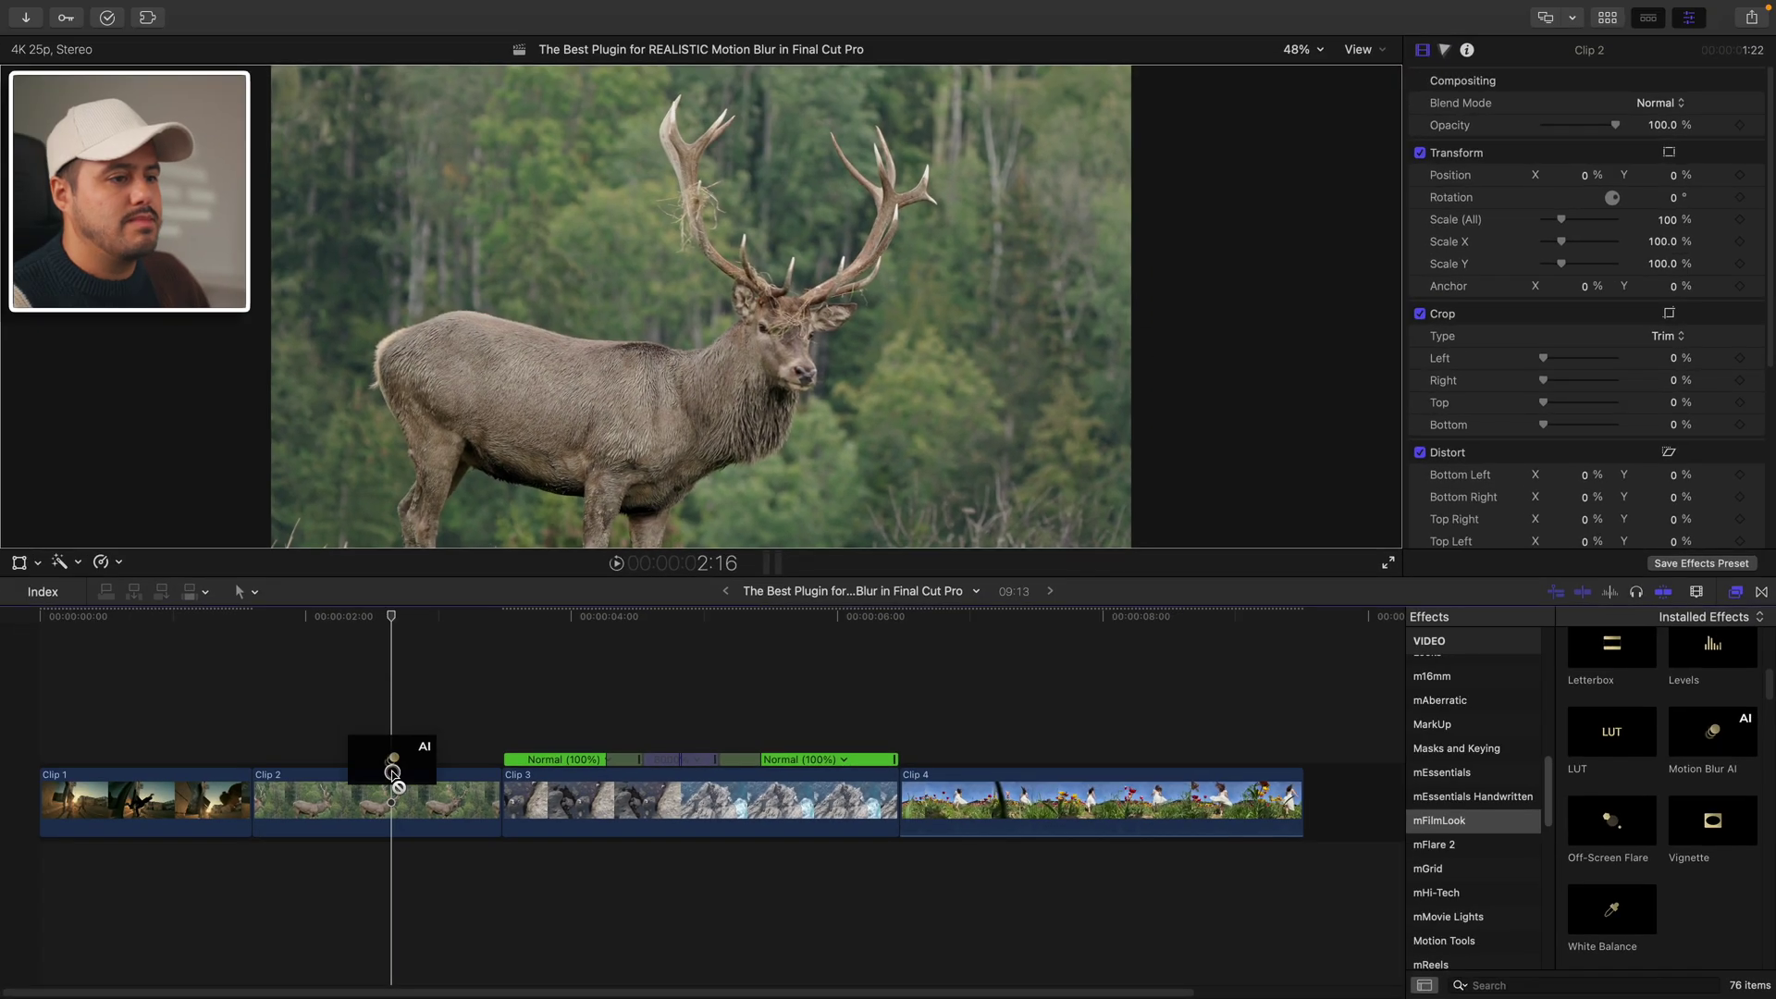
pyautogui.moveTo(393, 772); pyautogui.dragTo(396, 781)
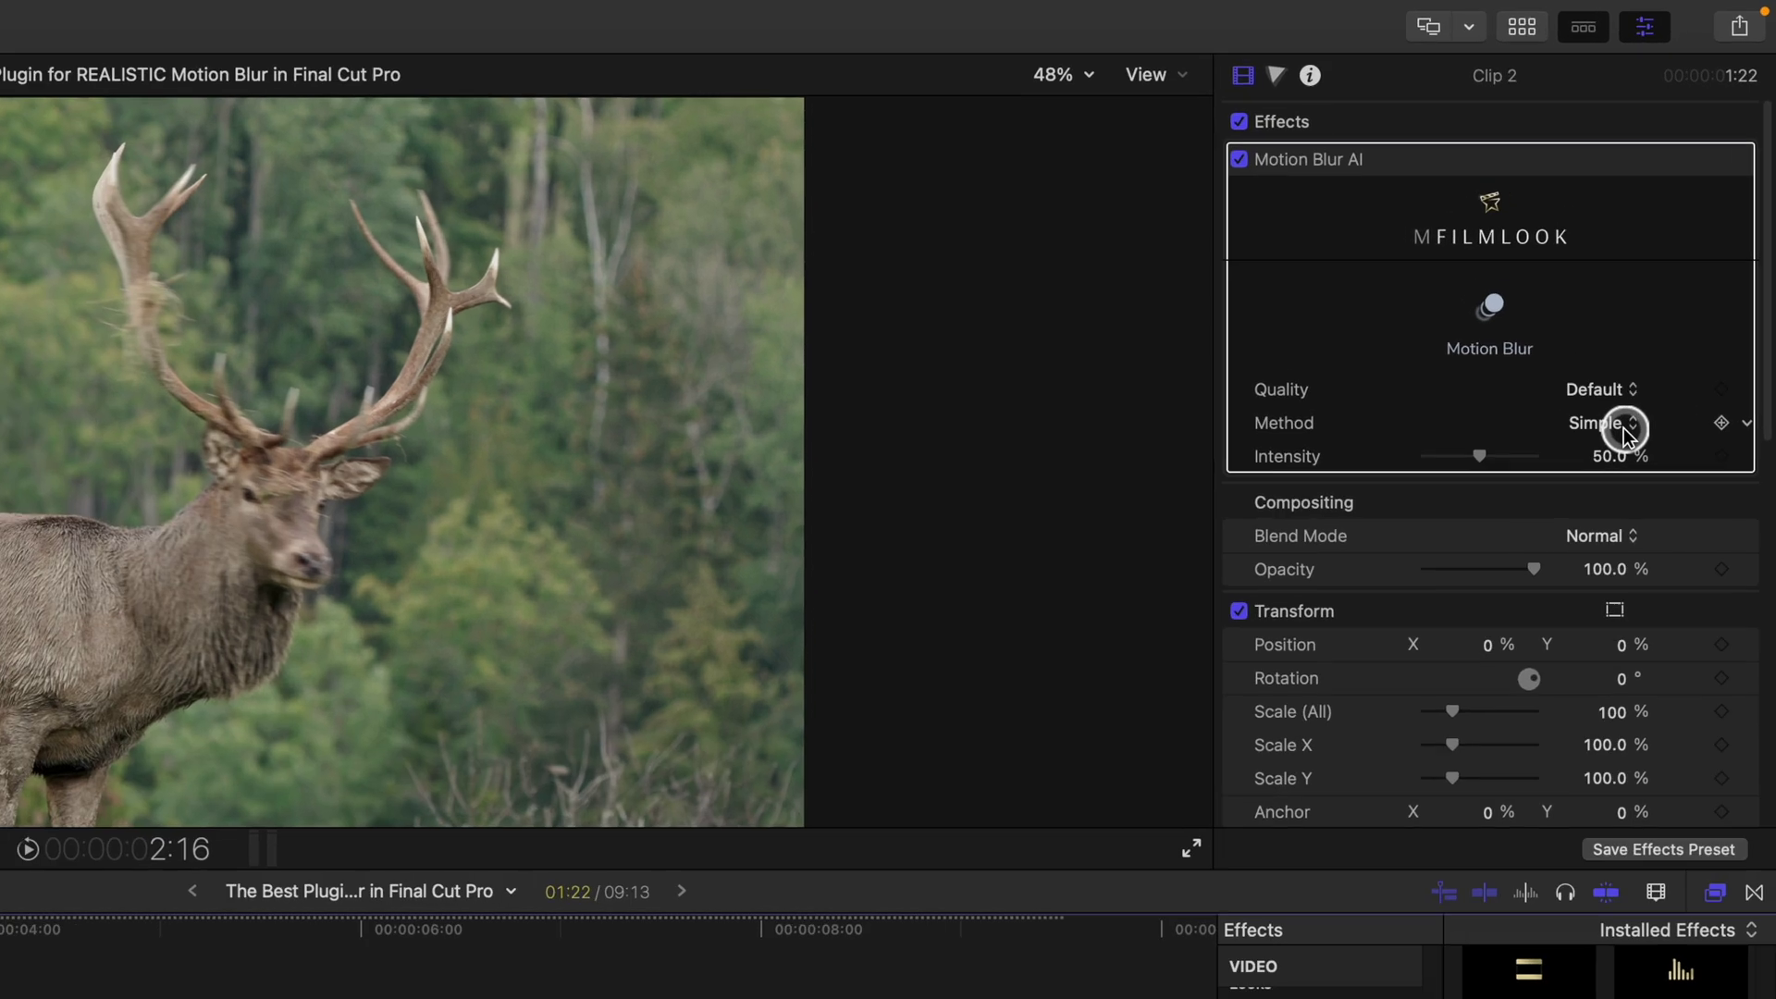
pyautogui.click(1625, 428)
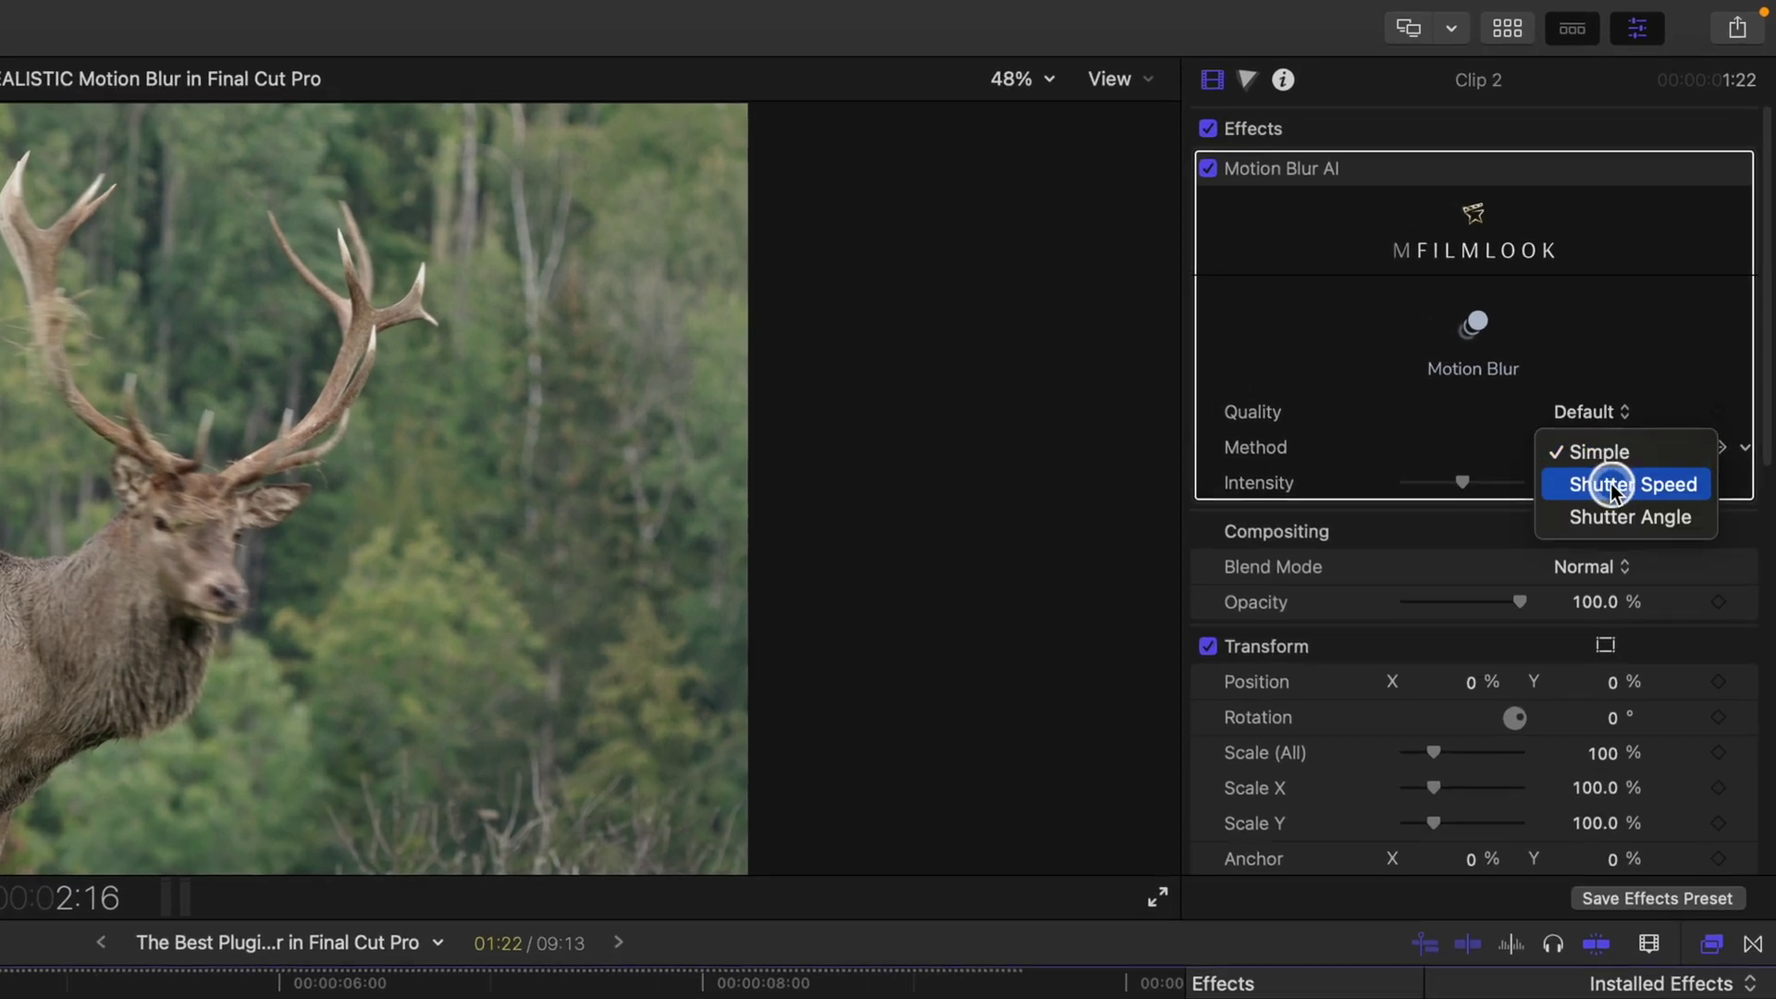
pyautogui.click(1614, 485)
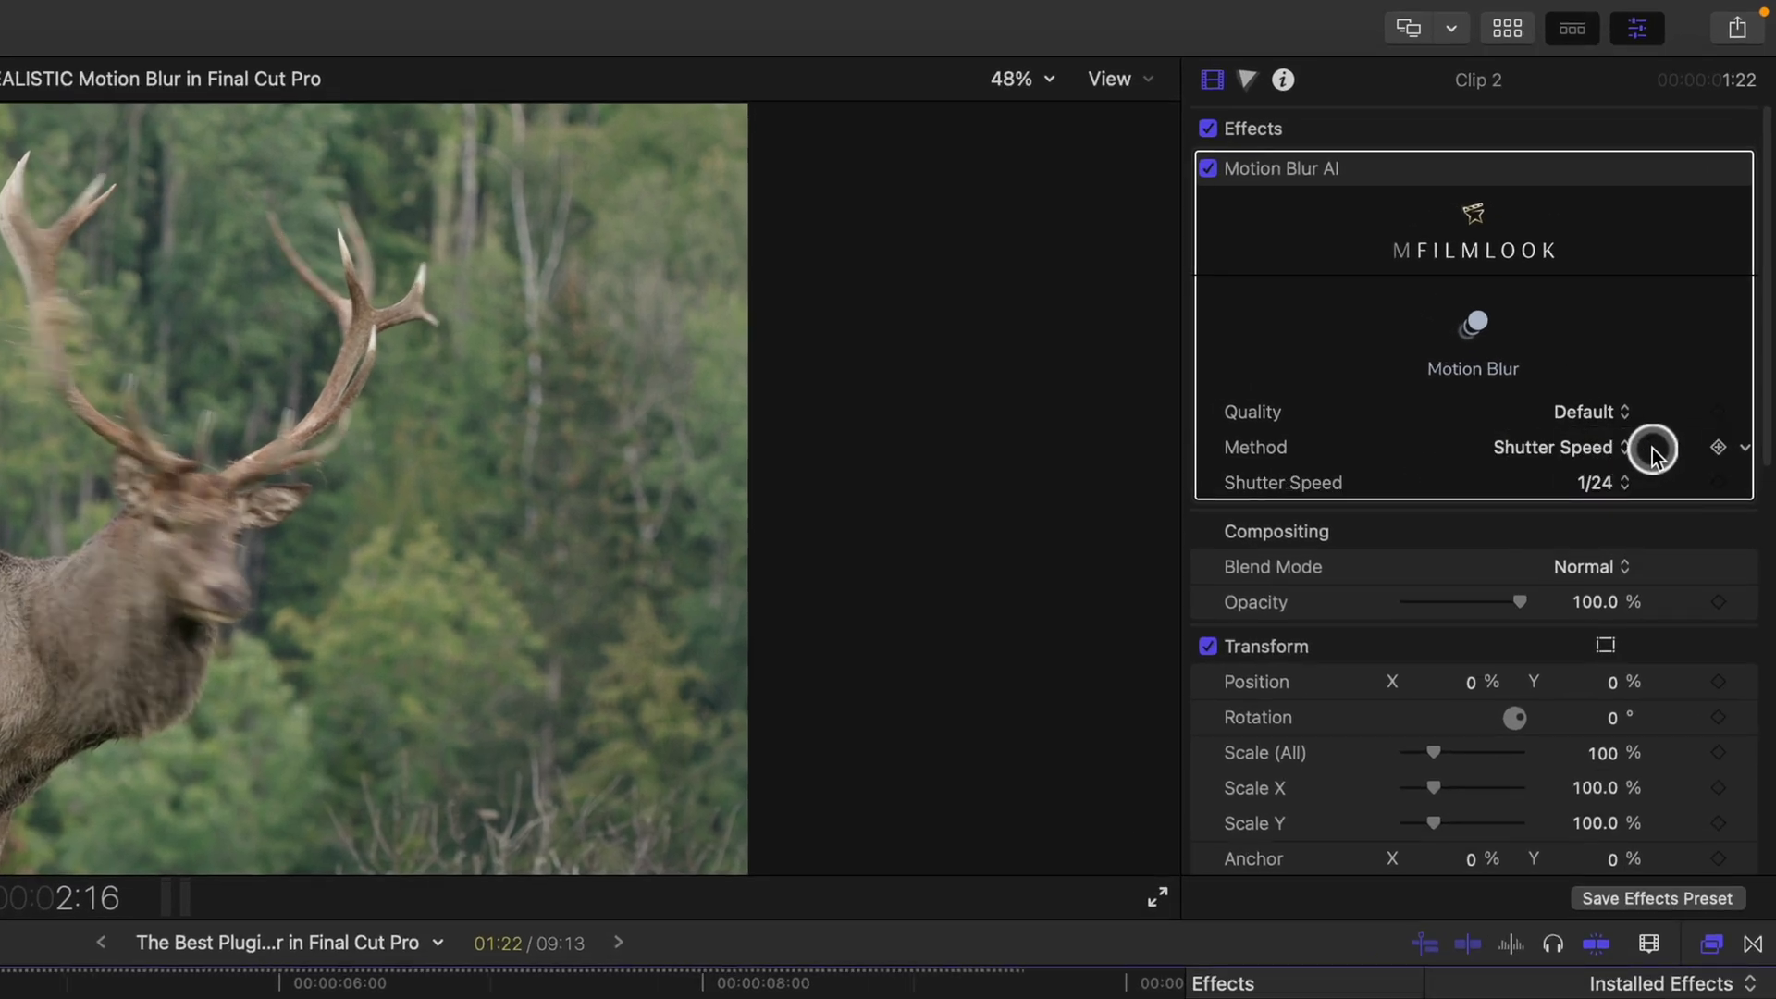
pyautogui.click(1606, 484)
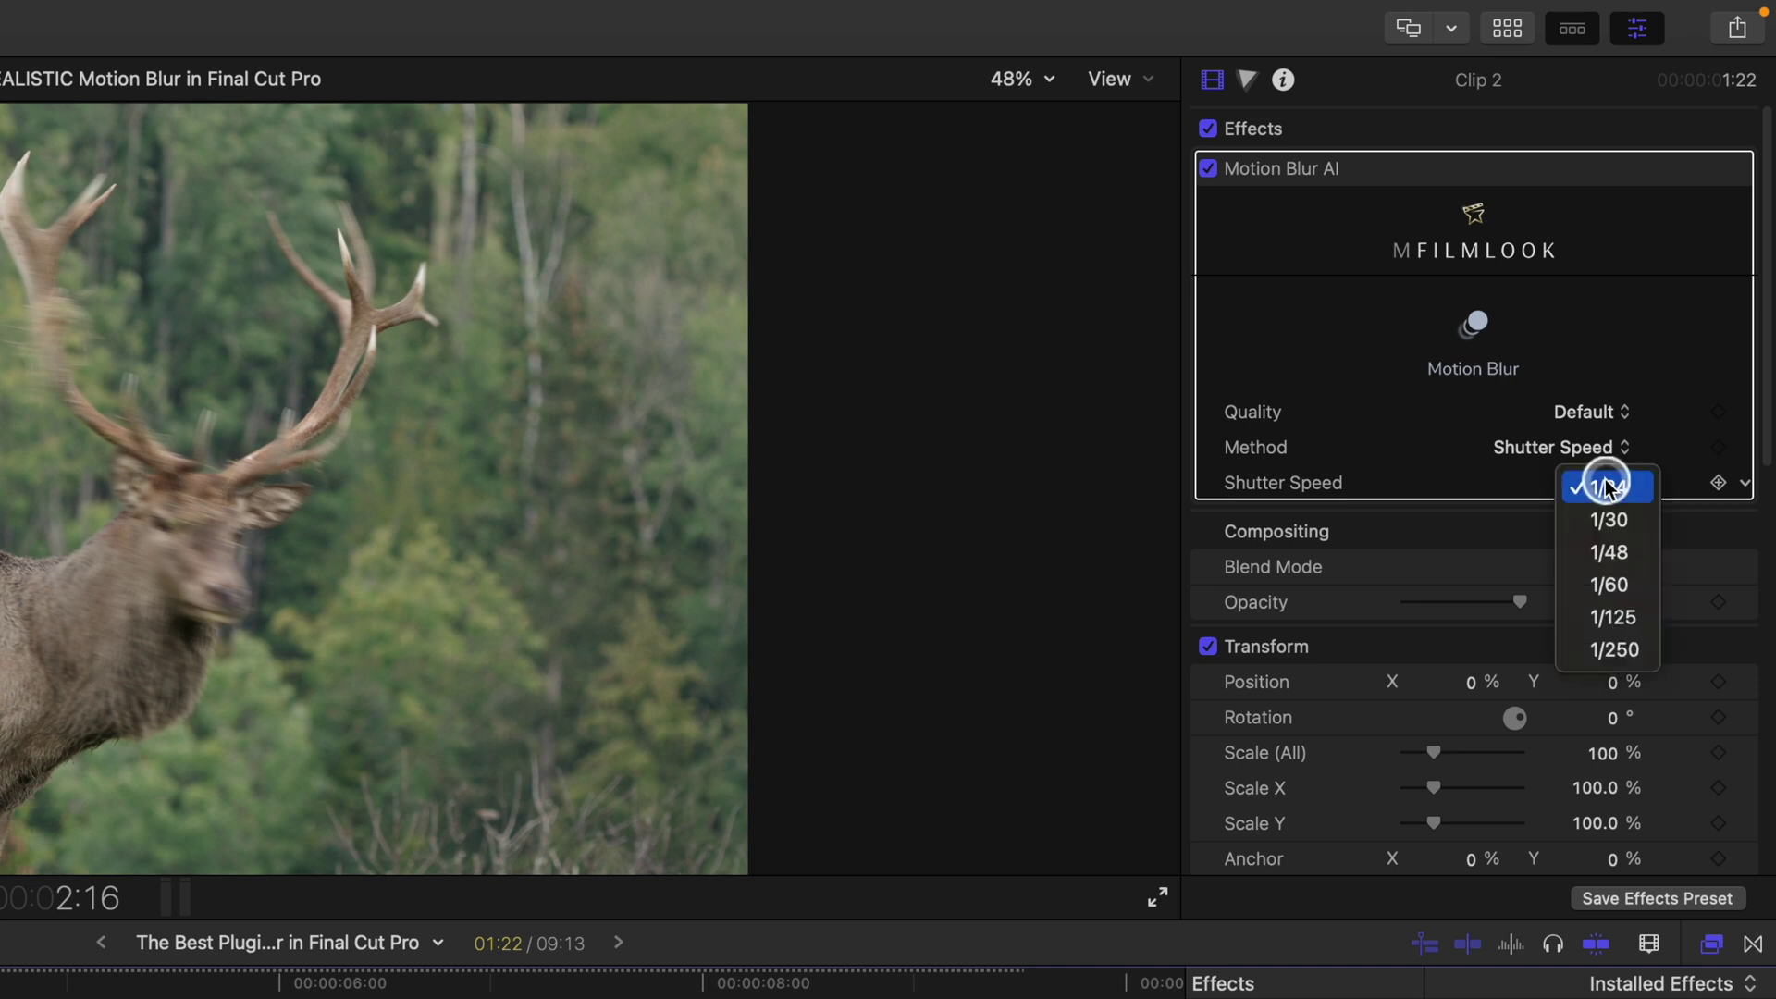
pyautogui.click(1615, 554)
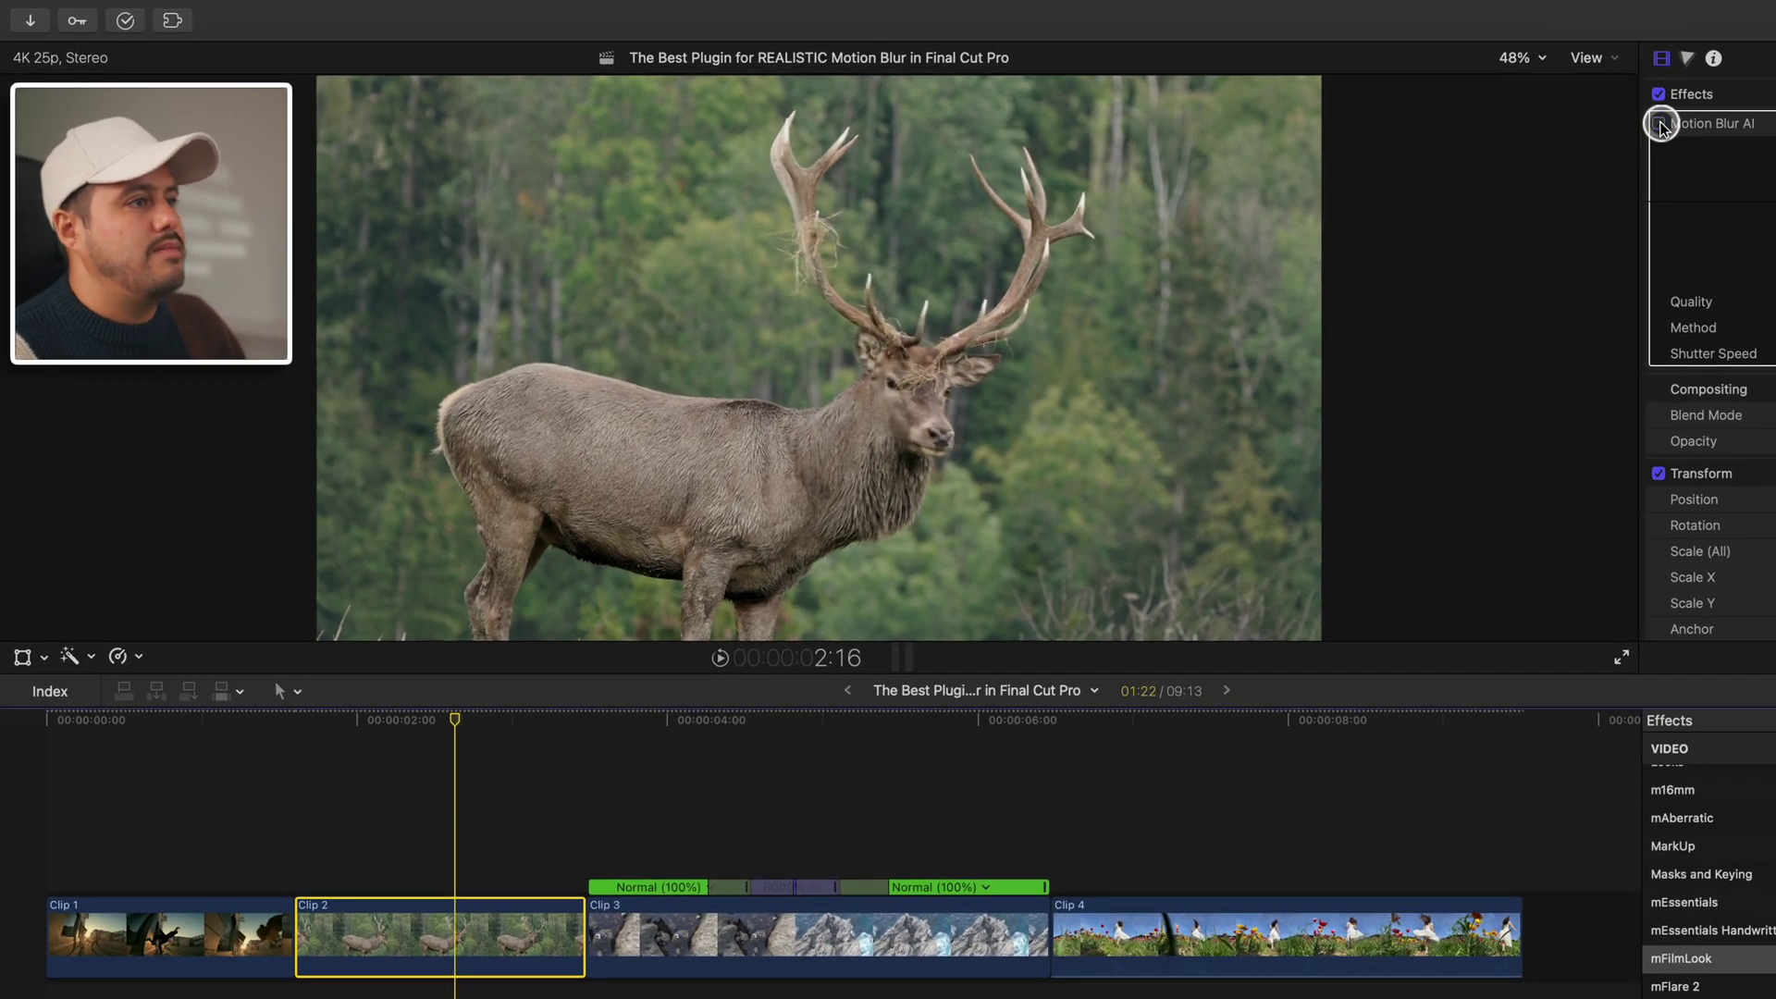
# Step: Compare the deer clip's blur on and off, try 1/24, then settle on 1/250
pyautogui.click(1661, 124)
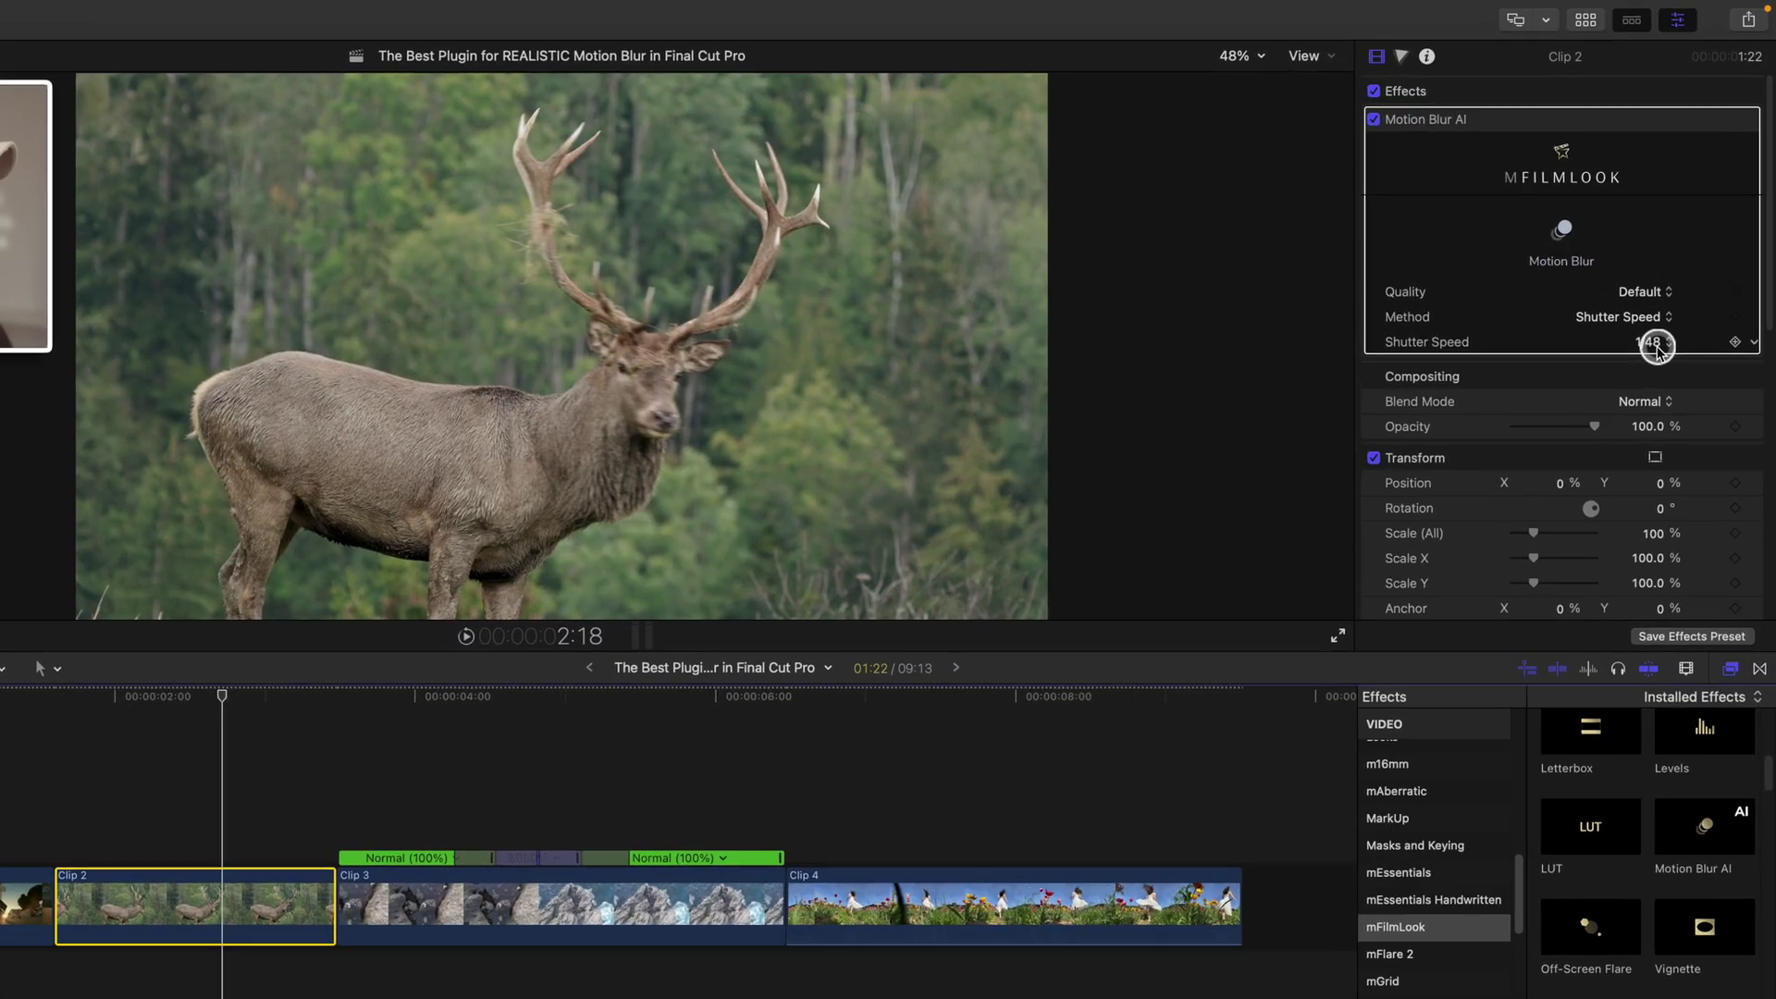
pyautogui.click(1670, 305)
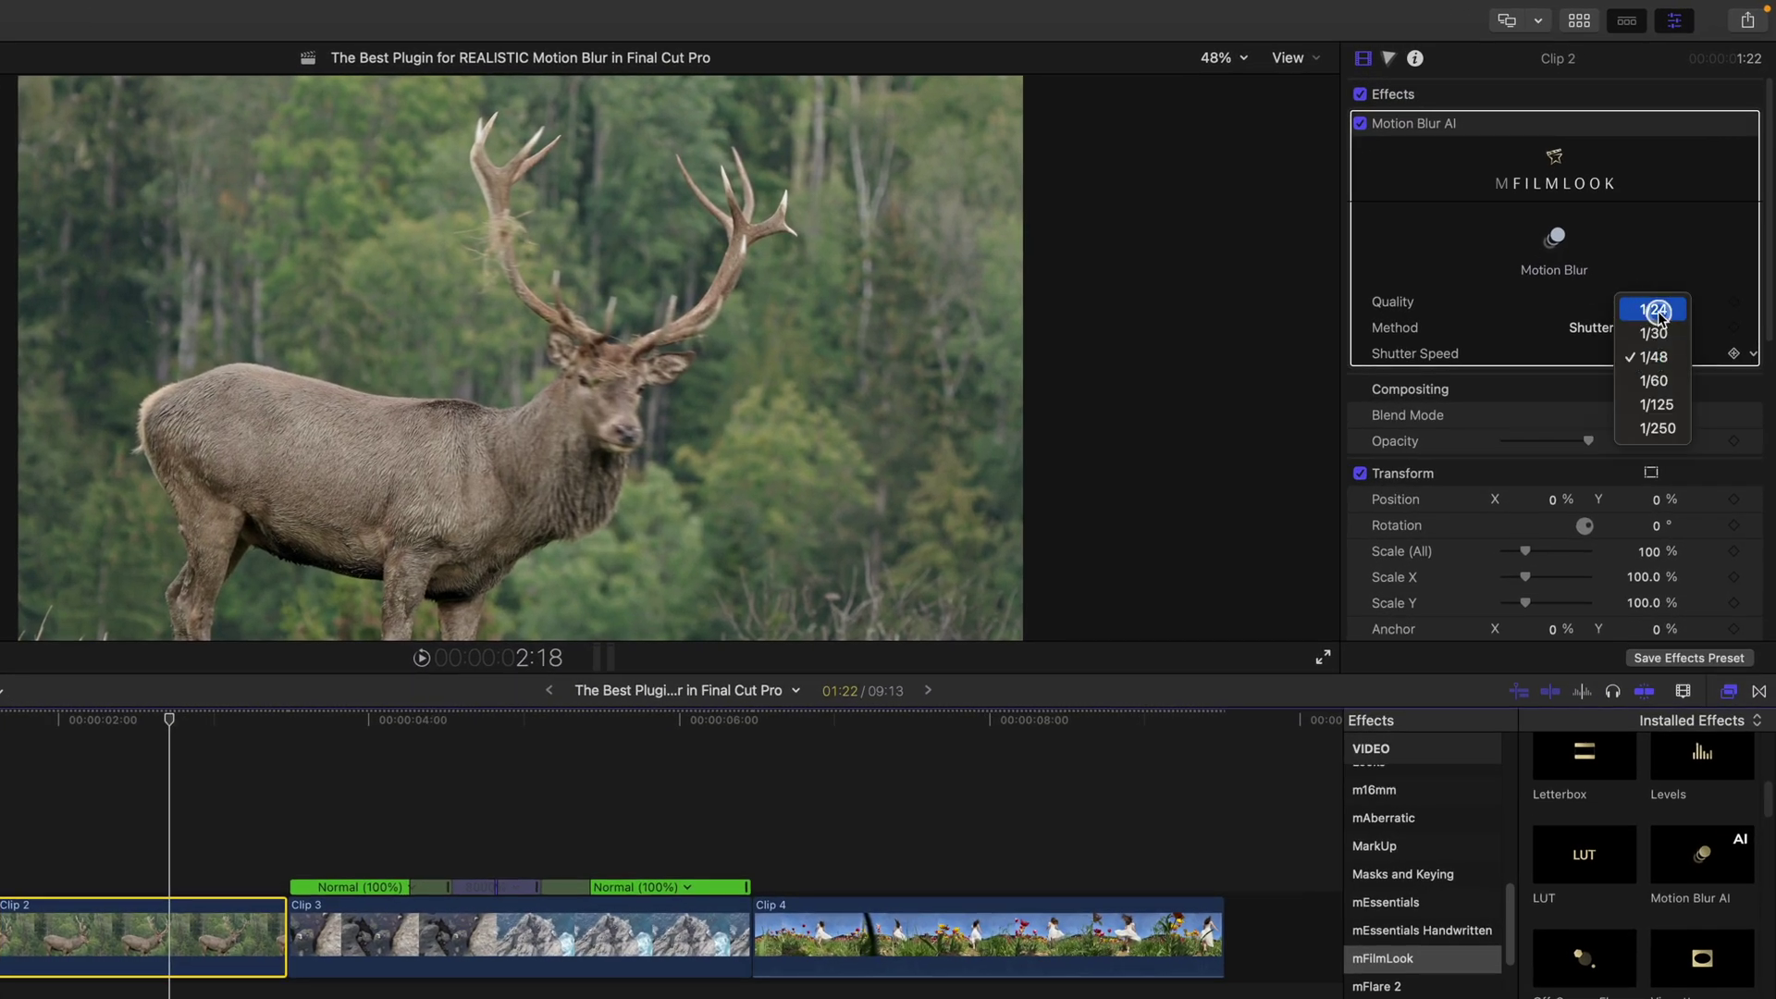
pyautogui.click(1654, 311)
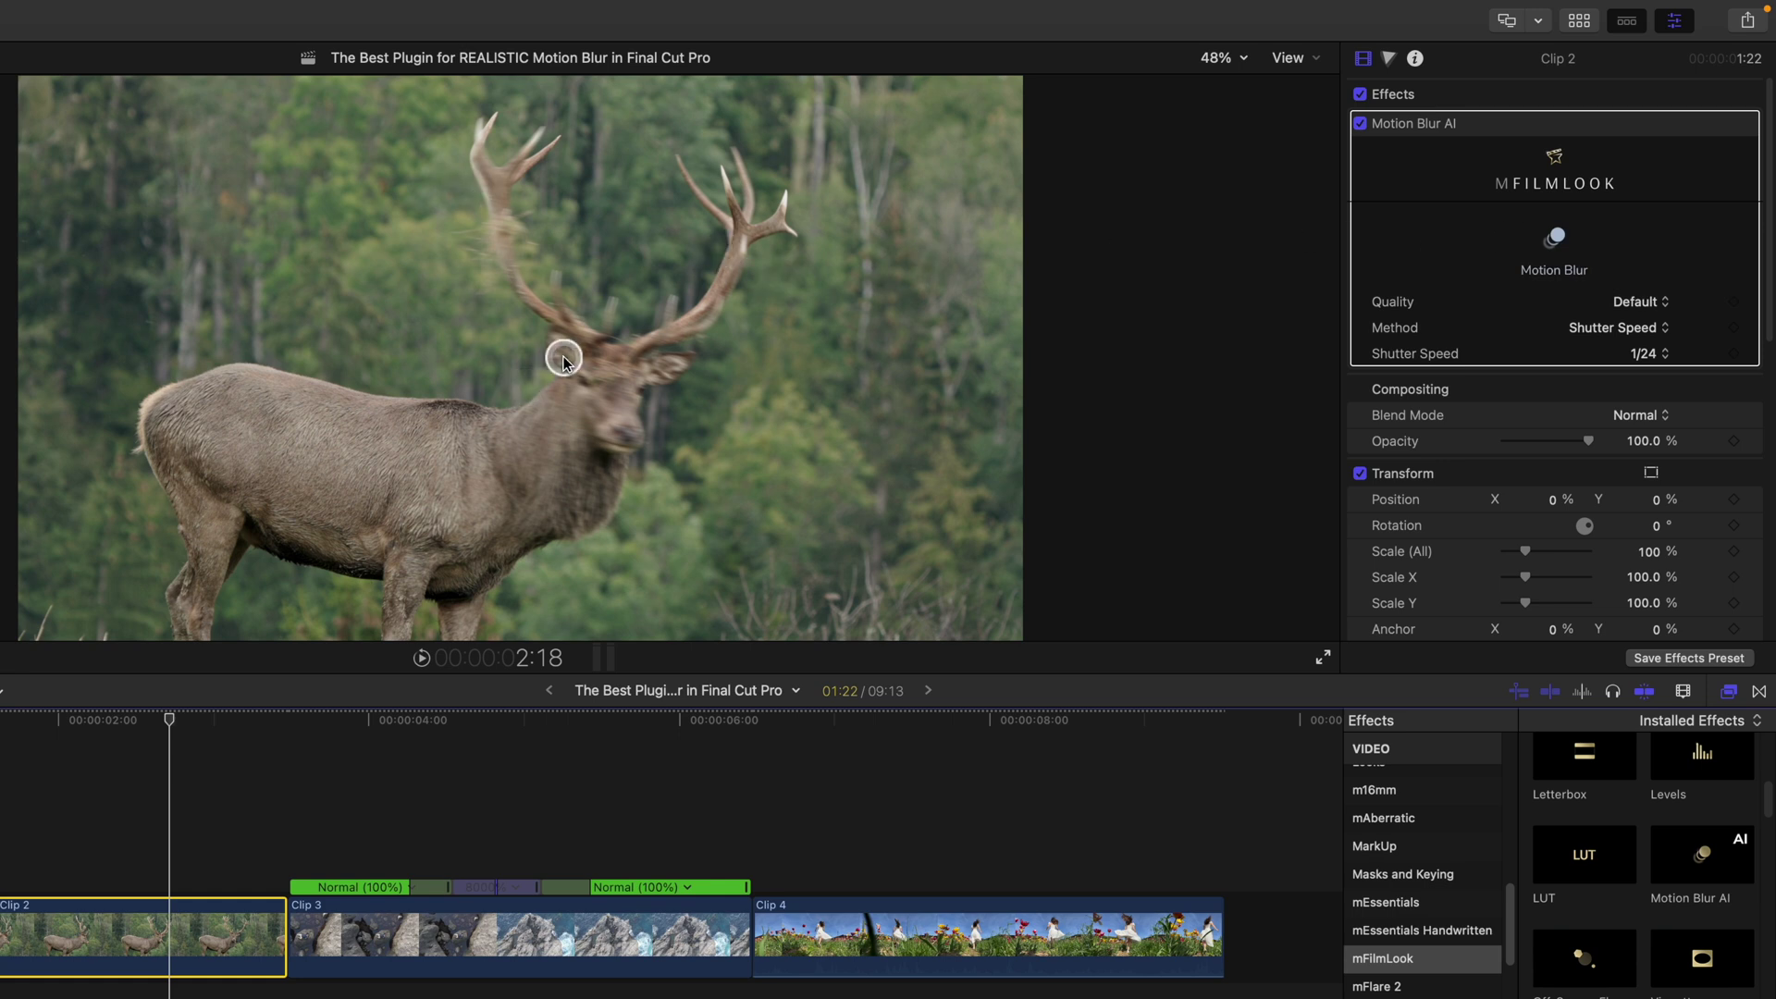
pyautogui.moveTo(1635, 377); pyautogui.dragTo(1675, 481)
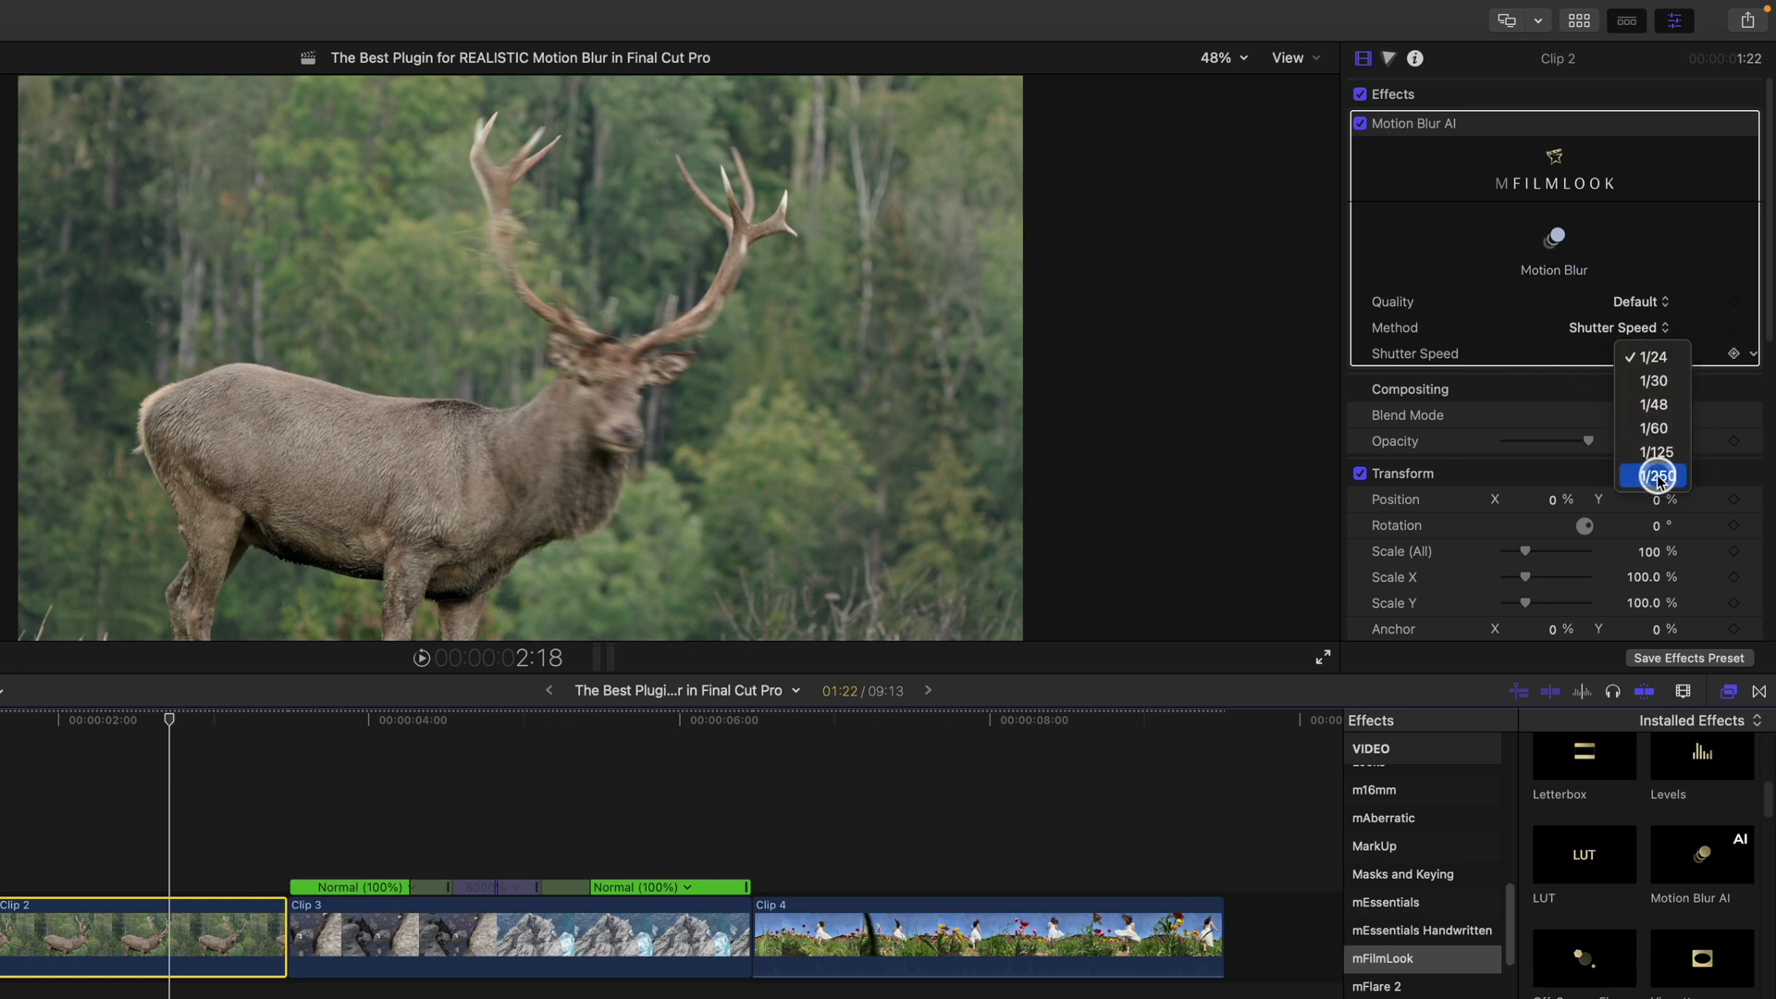
pyautogui.click(1663, 477)
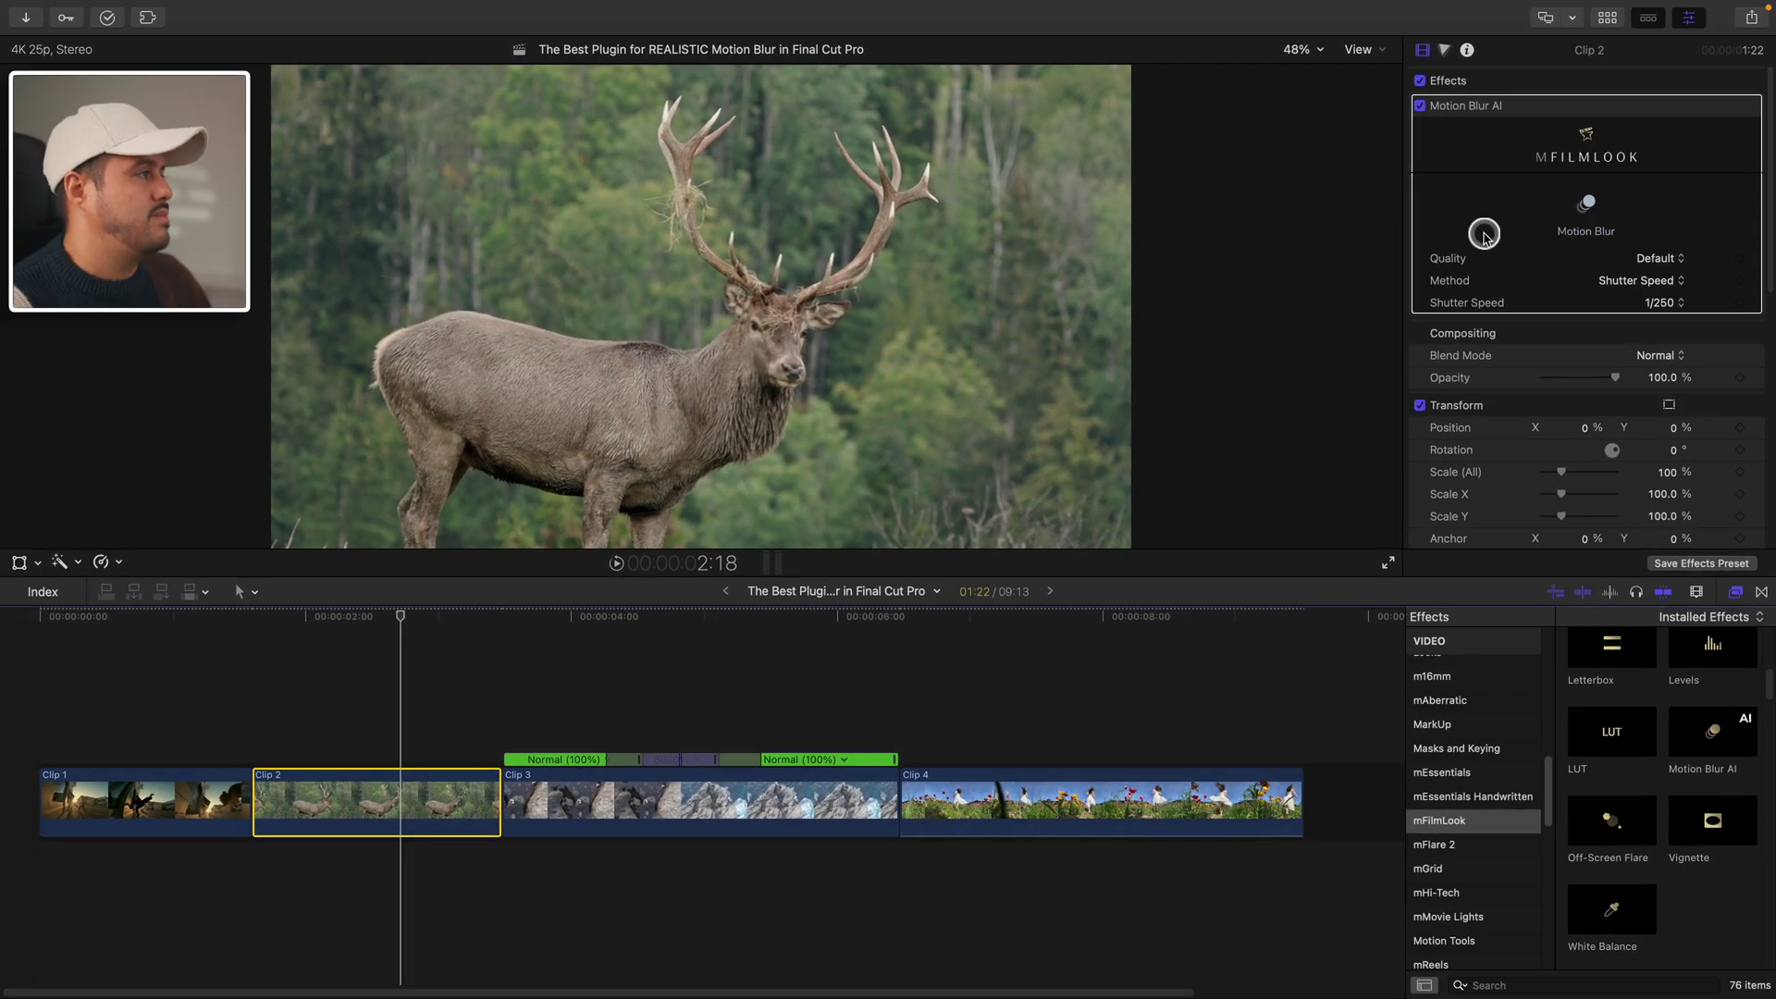
# Step: Move to the rocky drone shot in Clip 3 and apply mFilmLook to it
pyautogui.click(233, 719)
pyautogui.moveTo(455, 617); pyautogui.dragTo(540, 614)
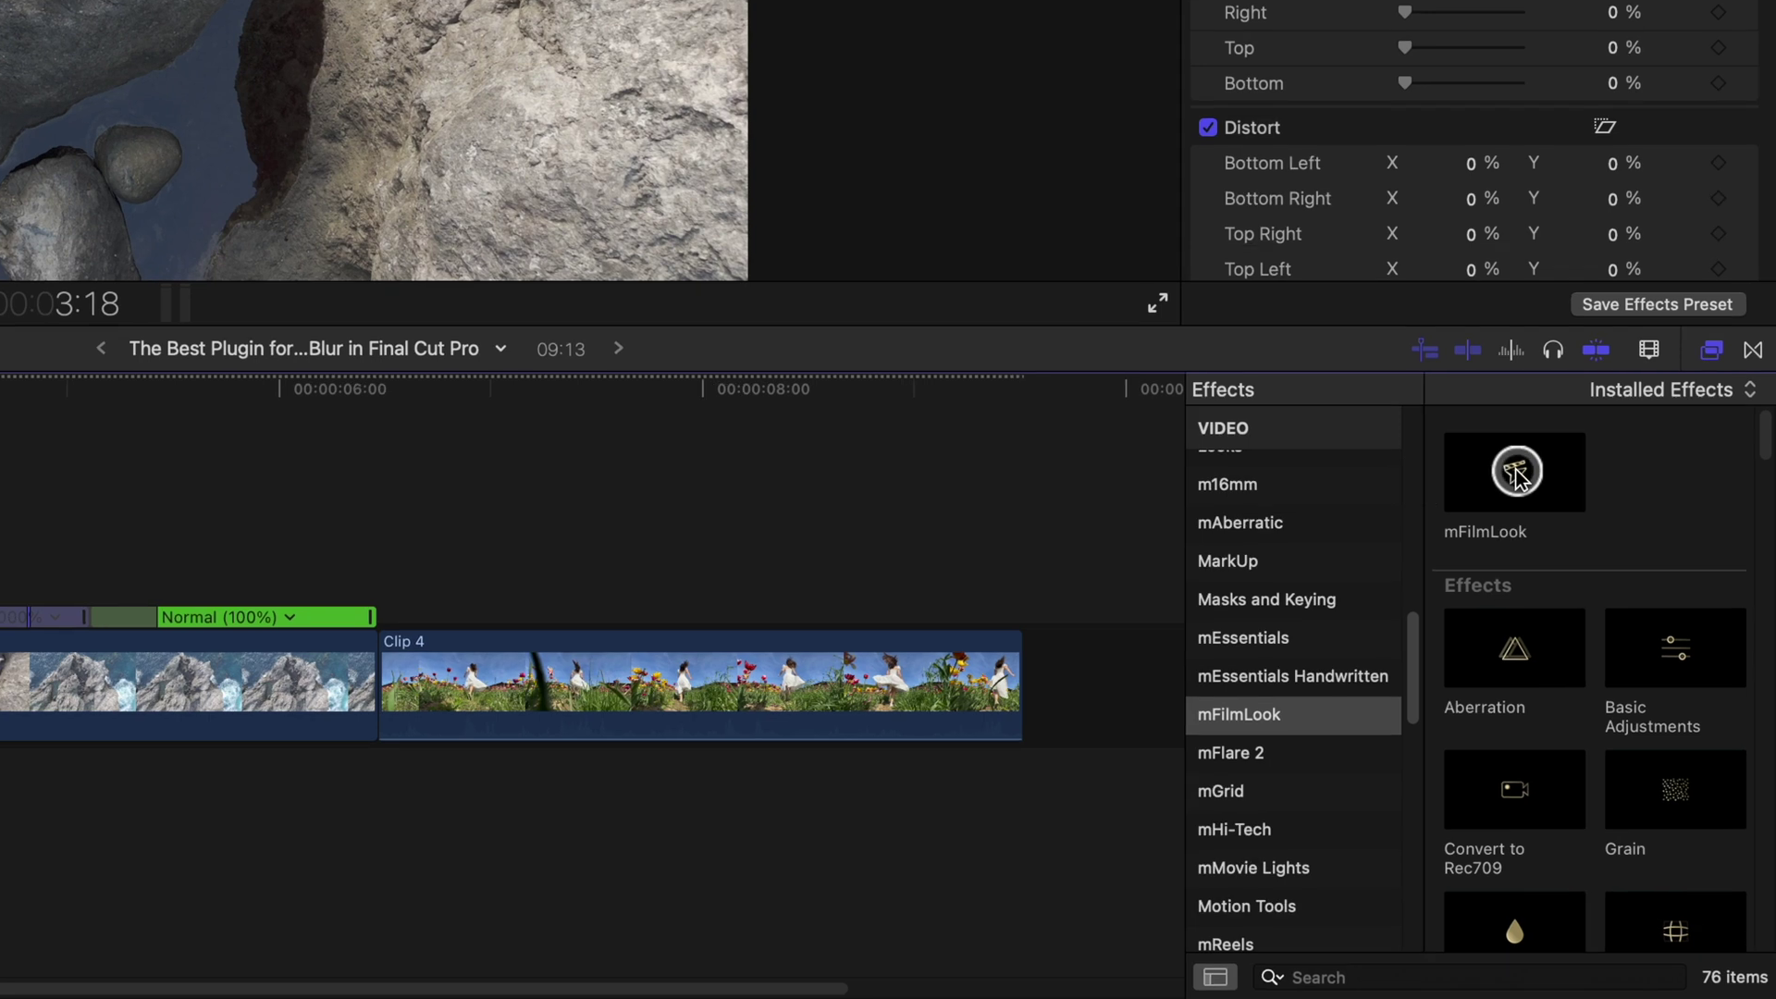
pyautogui.moveTo(1613, 668); pyautogui.dragTo(616, 787)
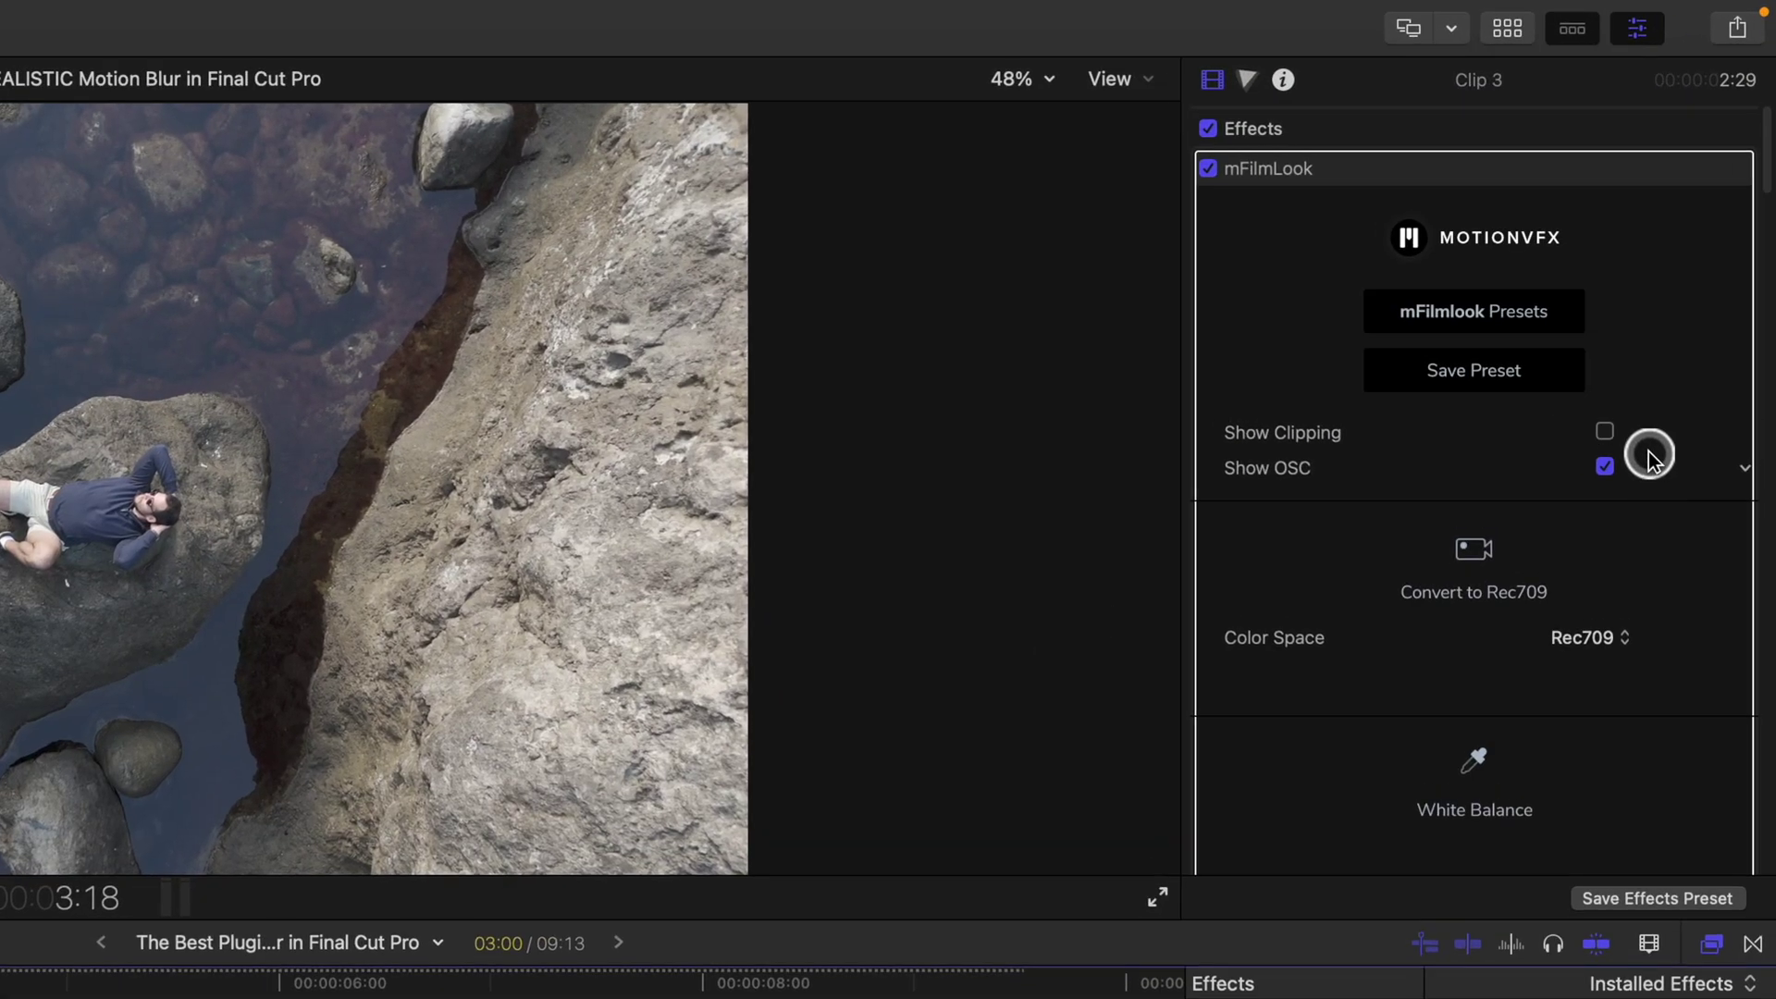
# Step: Set Clip 3's mFilmLook source colour space to Dlog v1
pyautogui.scroll(-3, 1700, 295)
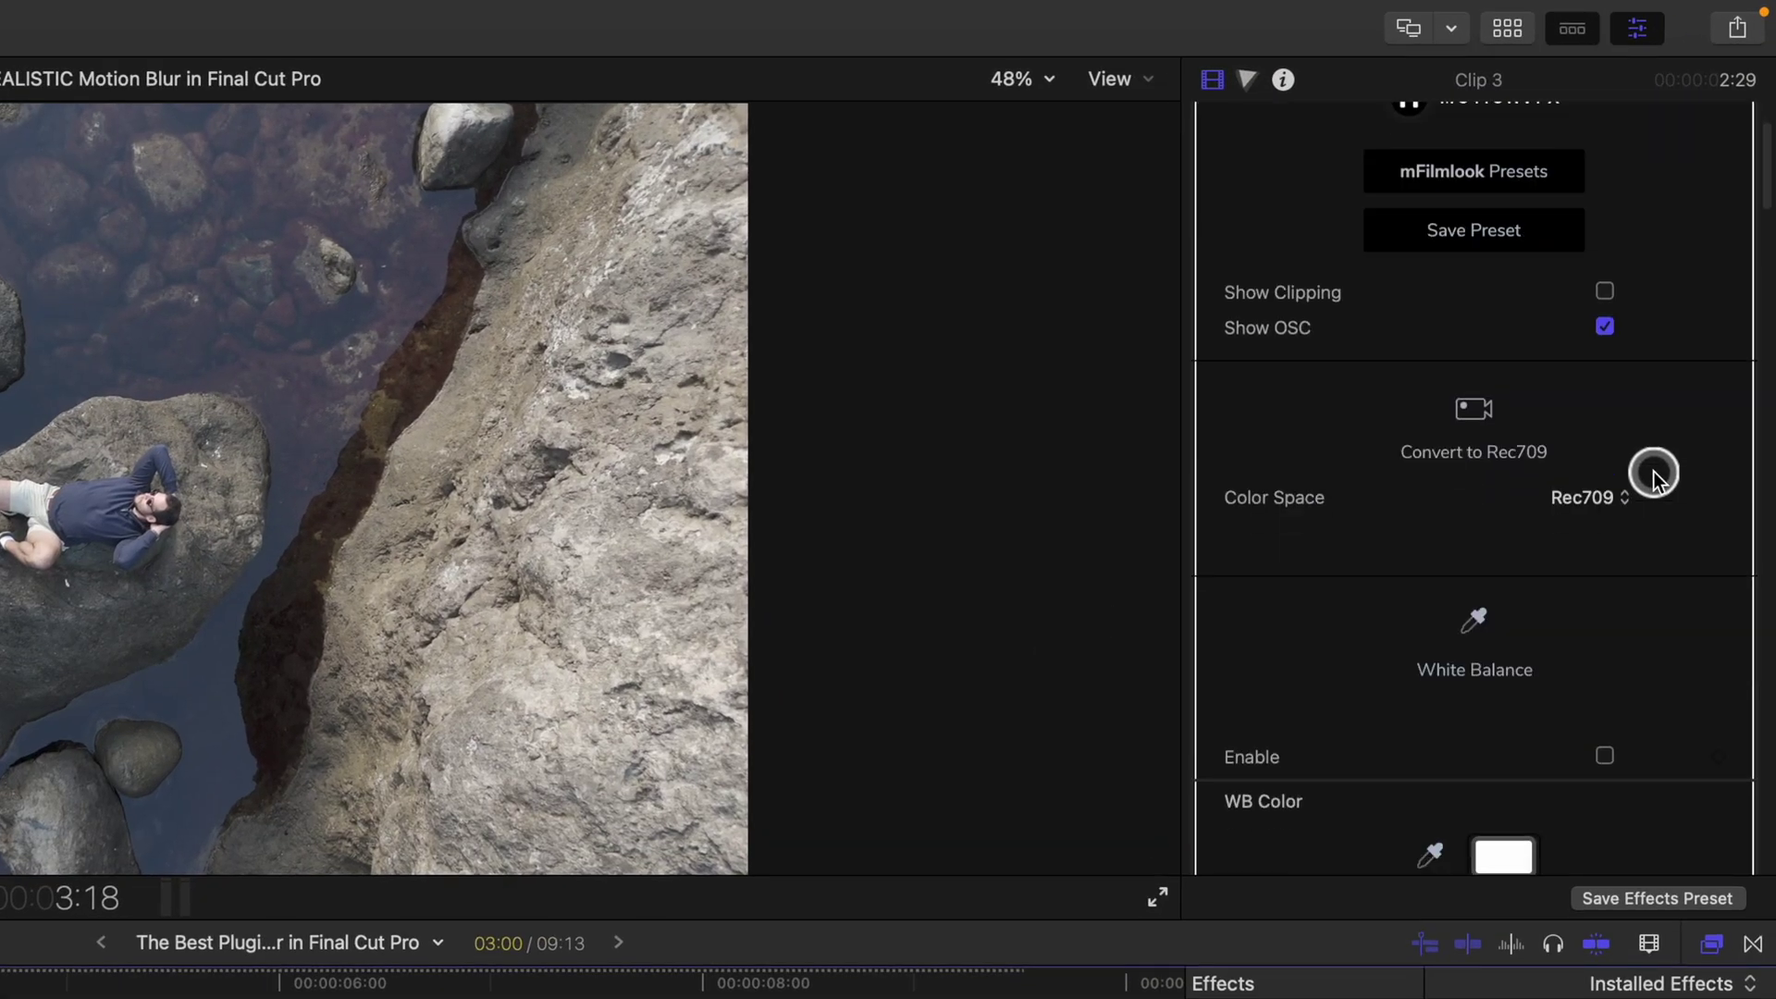
pyautogui.scroll(-15, 1653, 474)
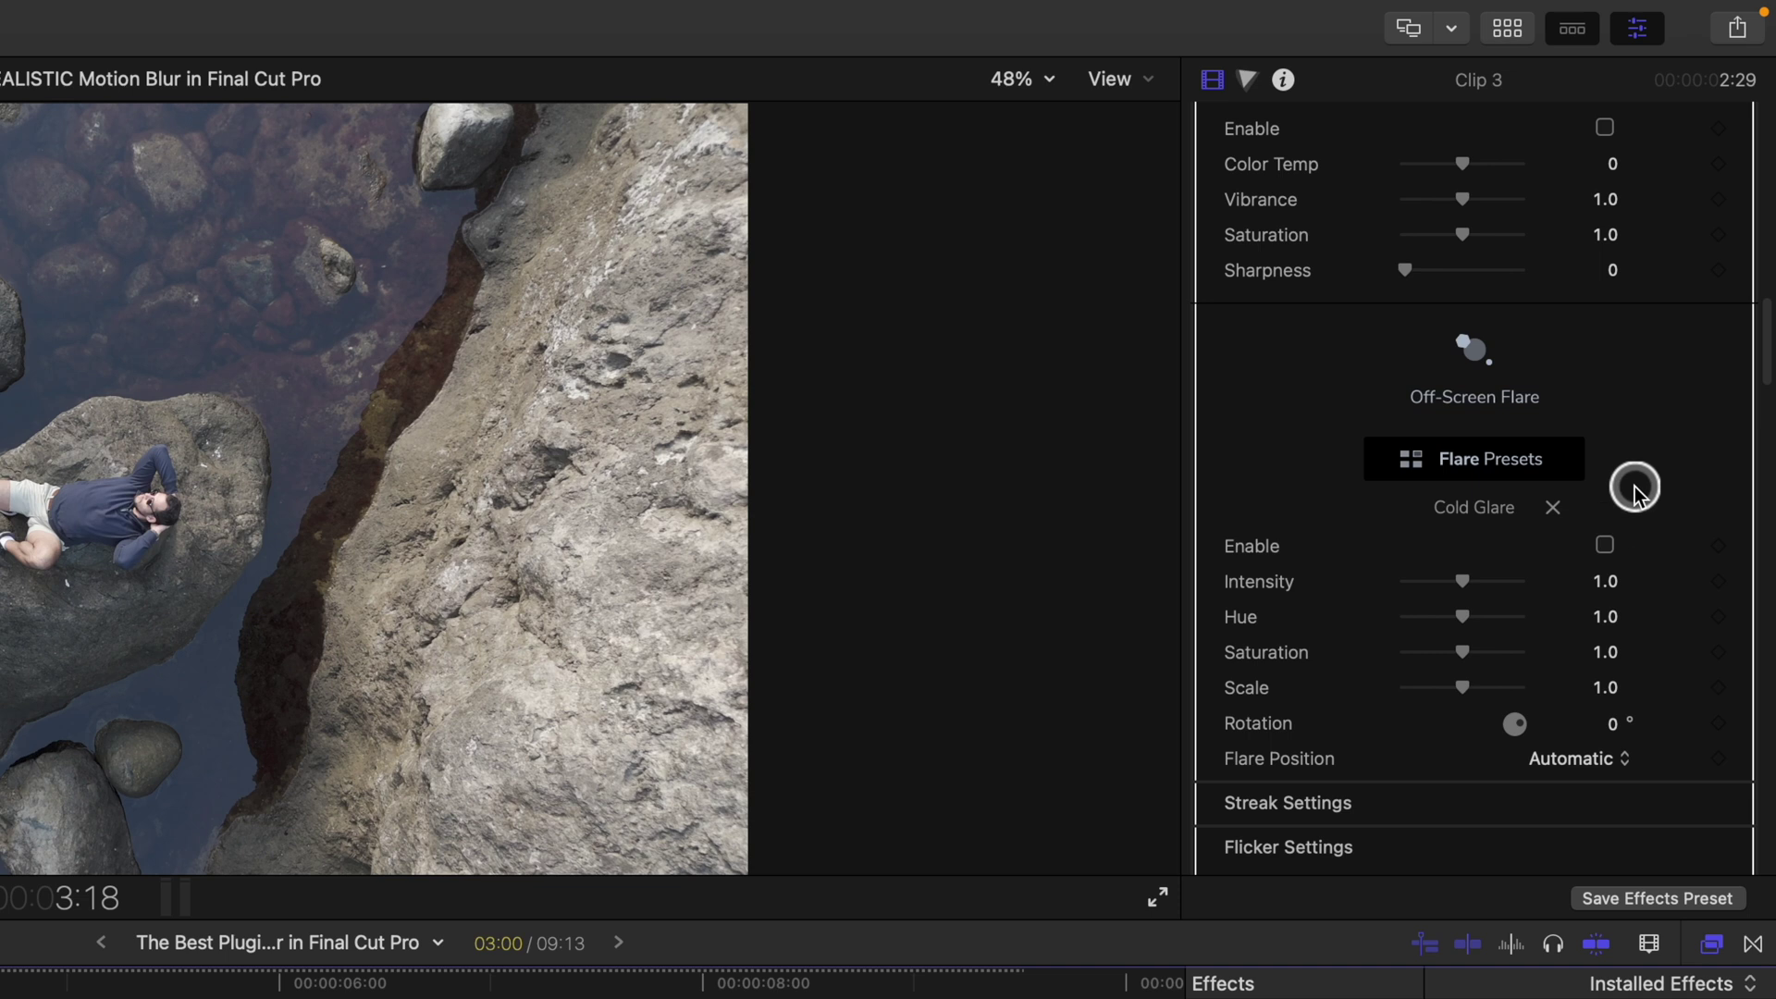
pyautogui.scroll(-15, 1634, 490)
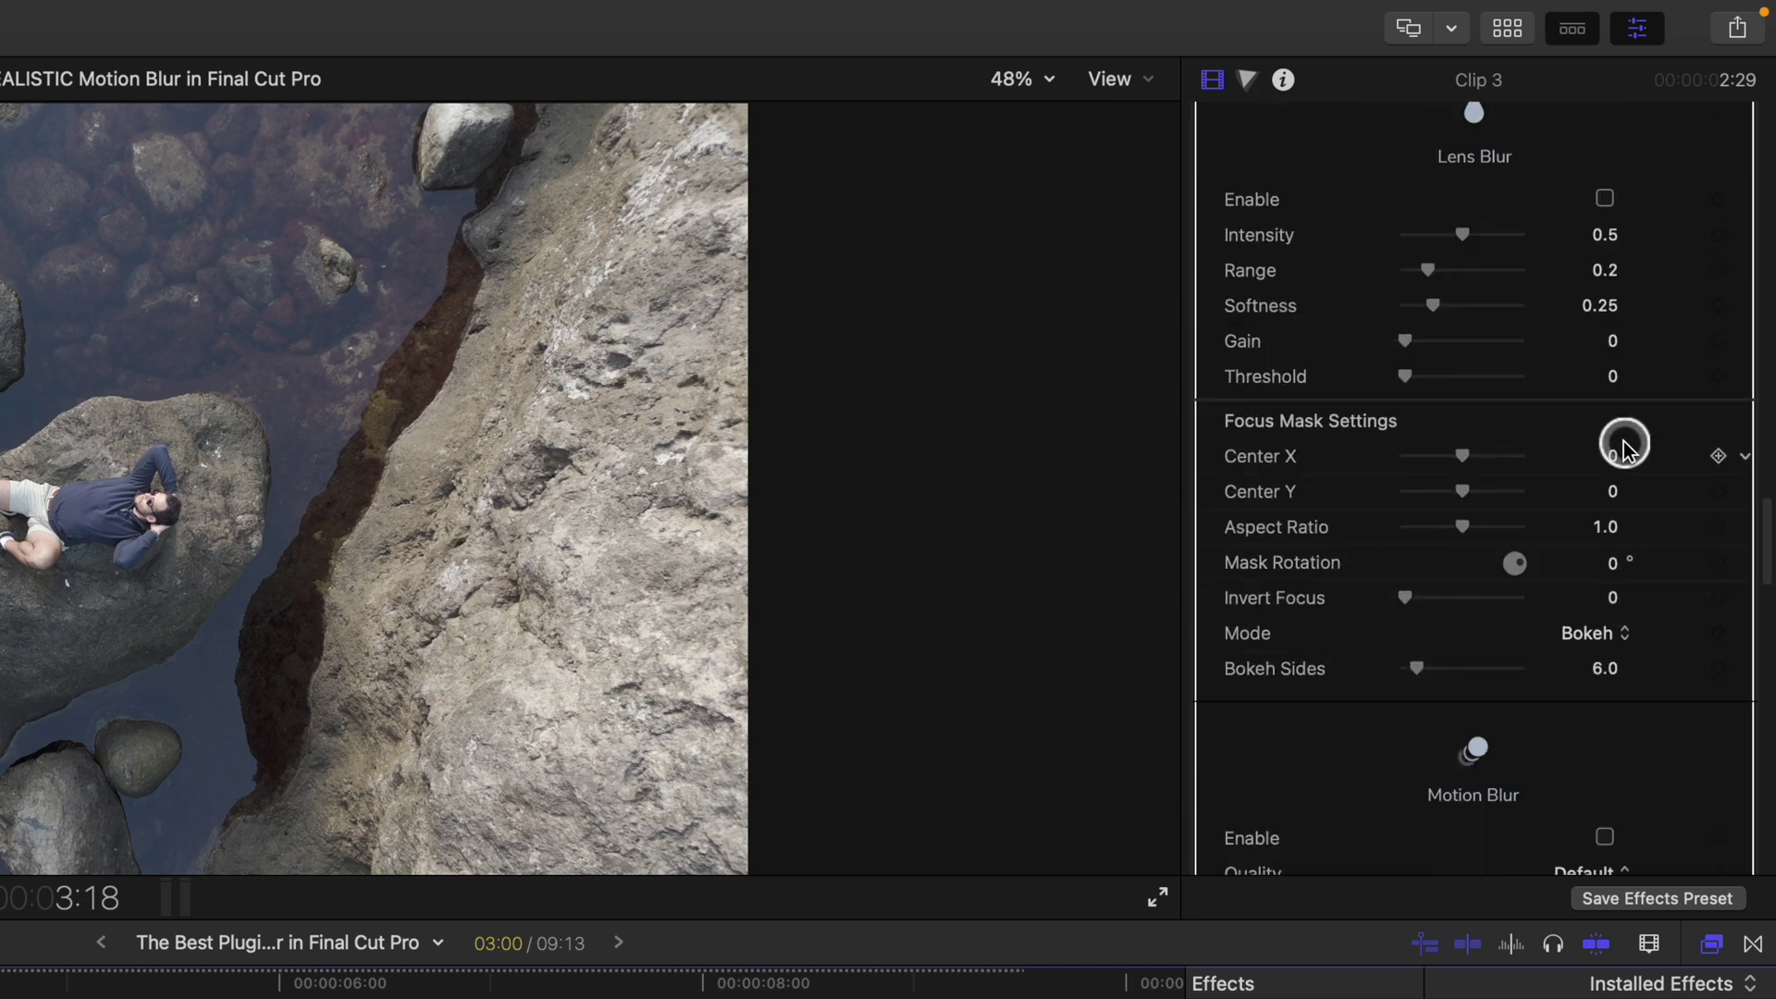
pyautogui.scroll(-15, 1625, 446)
pyautogui.scroll(20, 1625, 434)
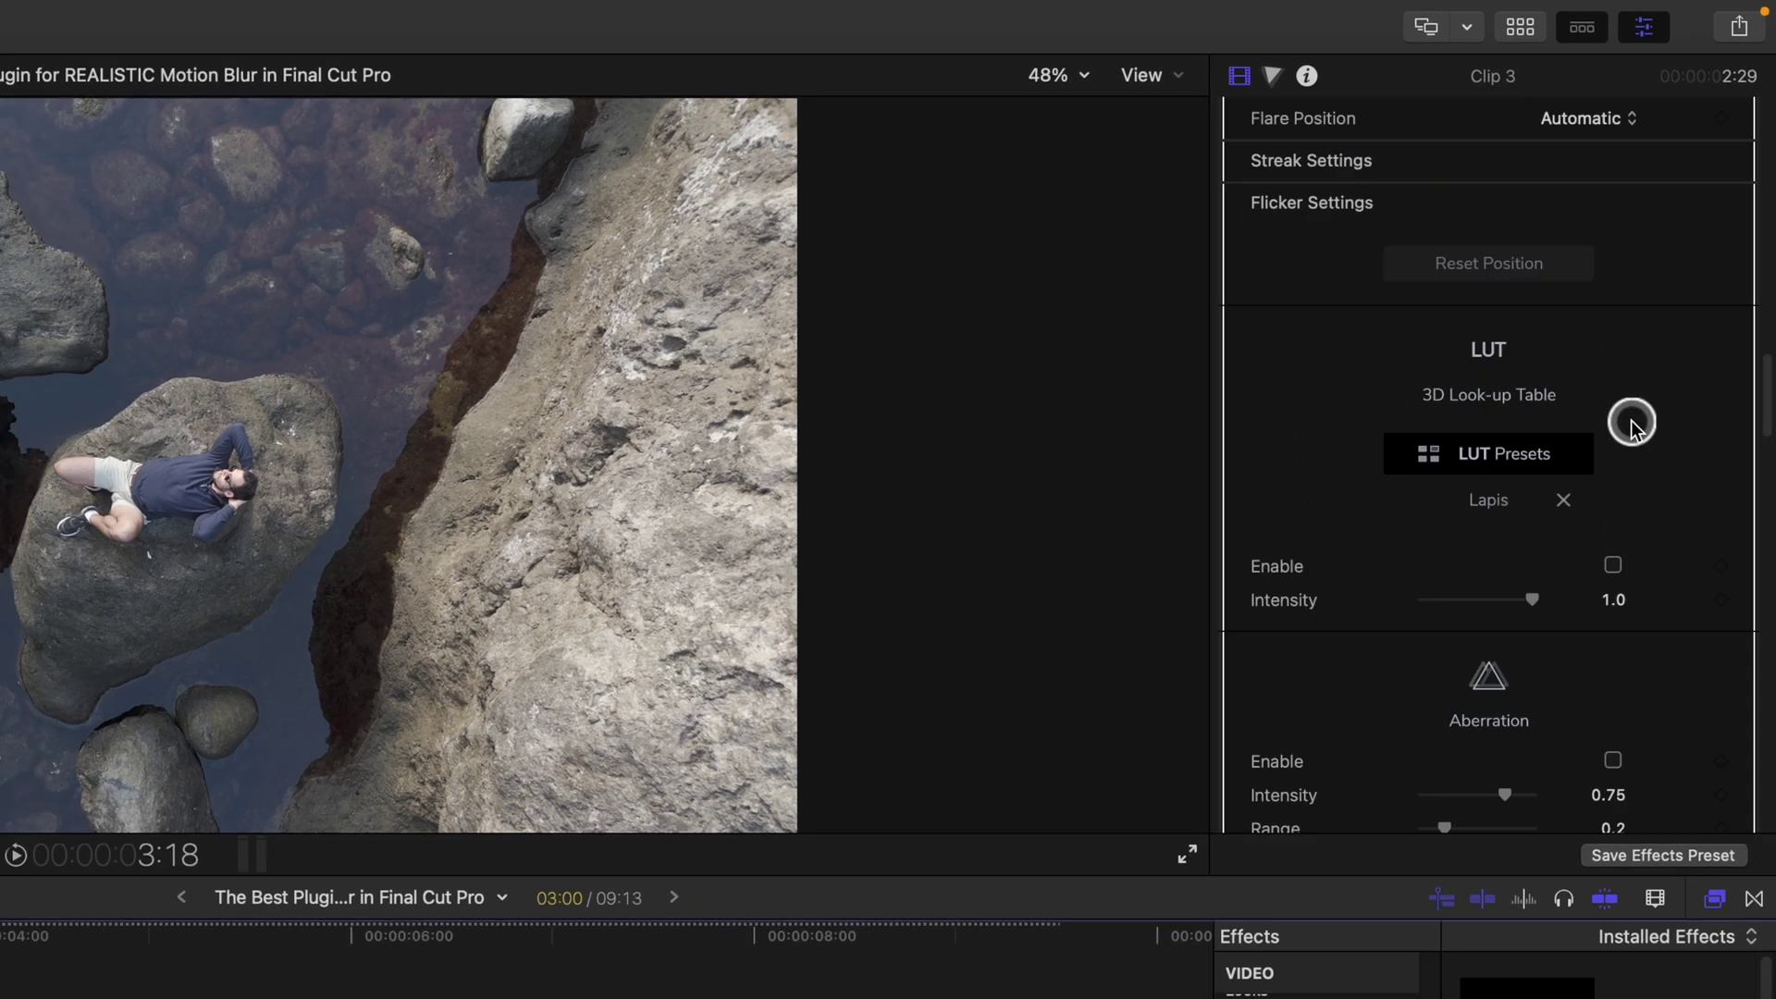
pyautogui.scroll(10, 1632, 426)
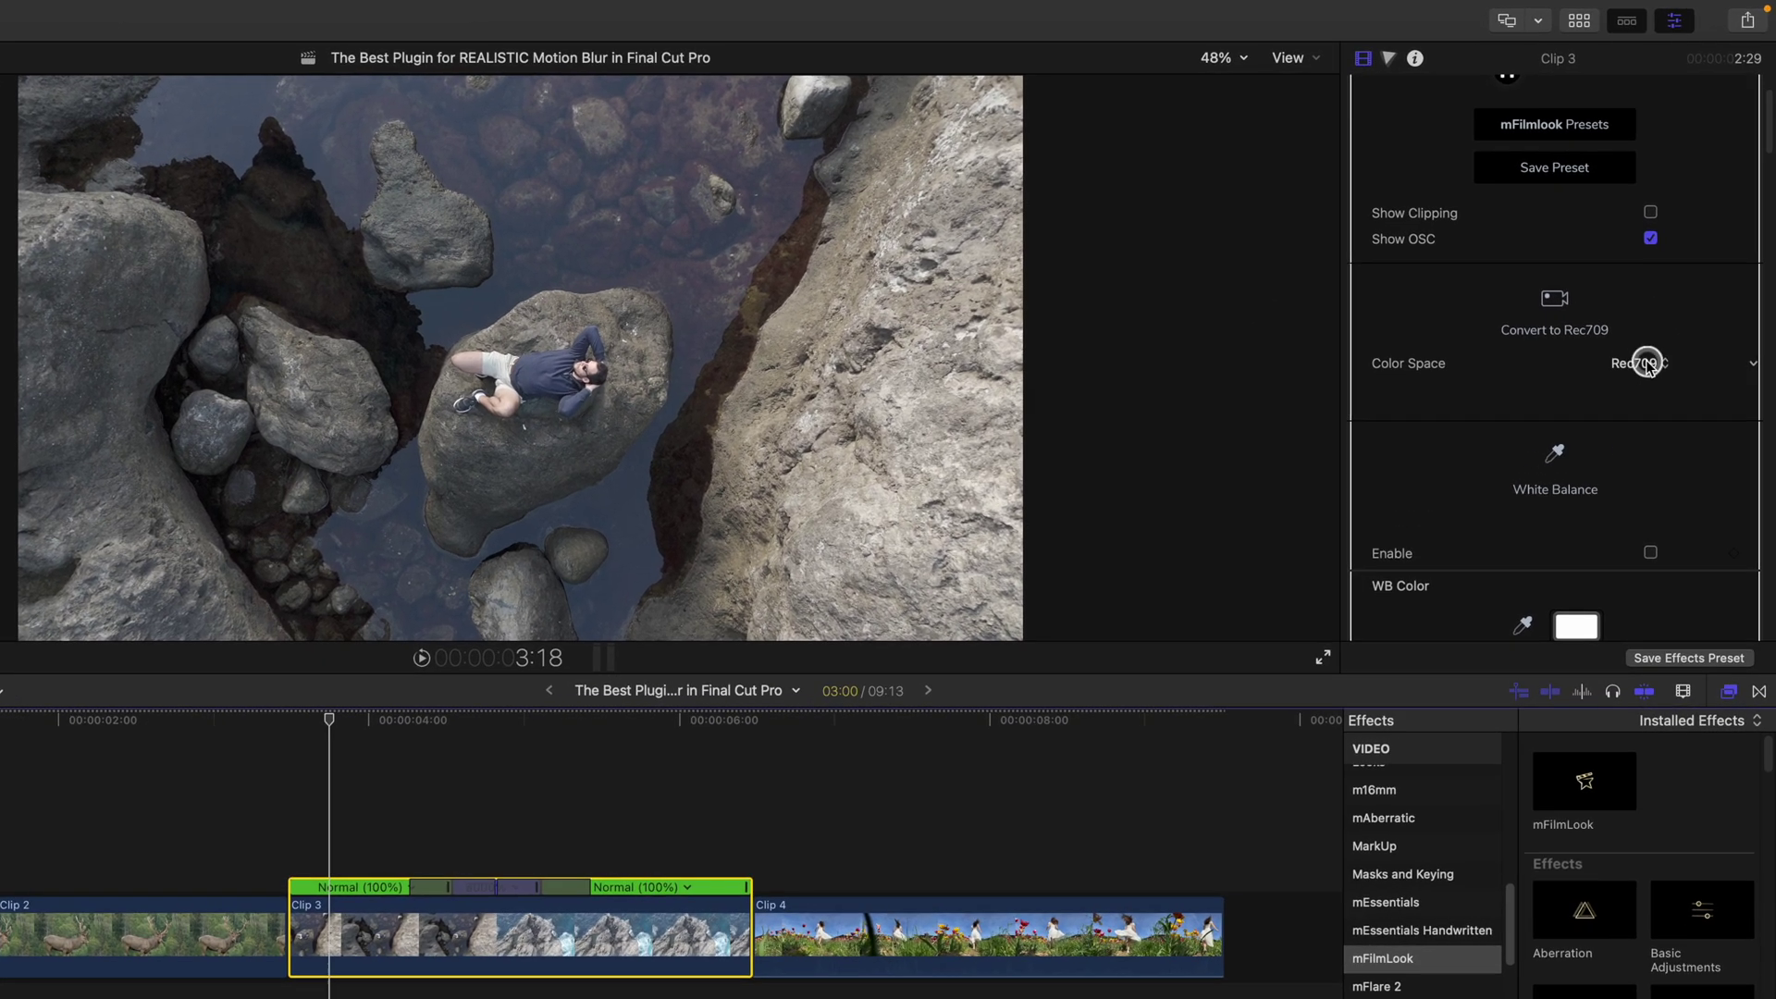
pyautogui.click(1646, 363)
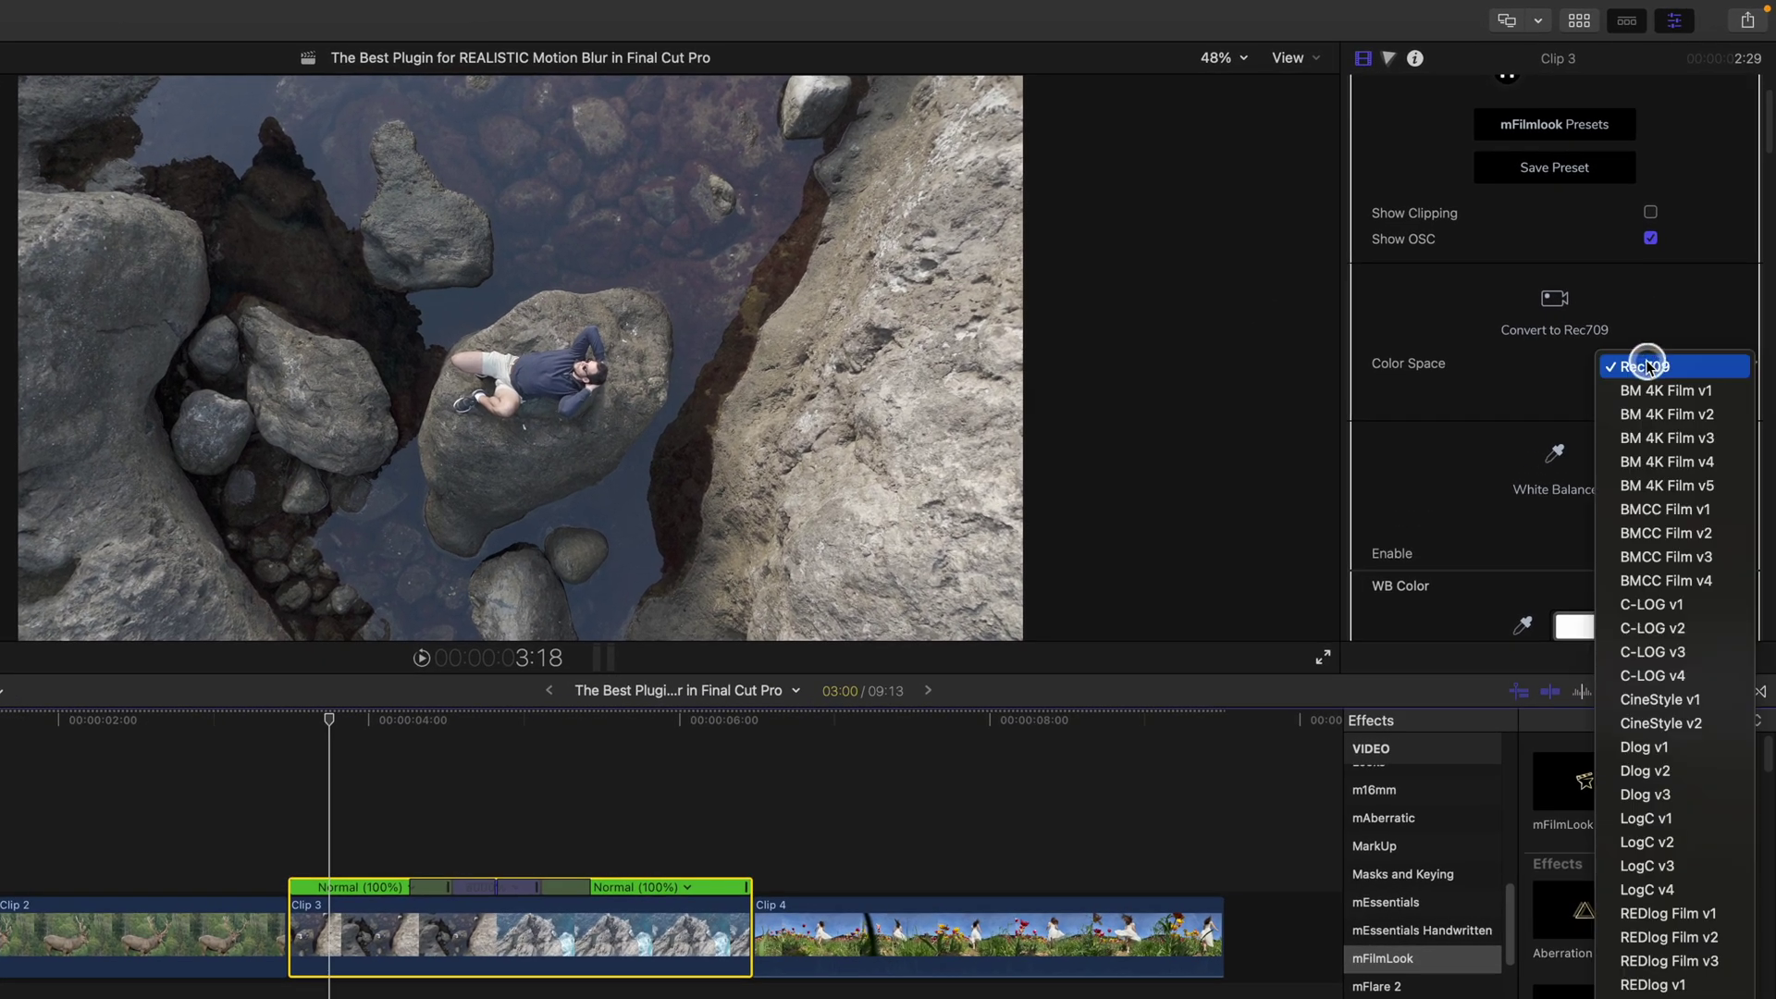
pyautogui.click(1652, 749)
# Step: Enable Levels with Exposure 0.07 and Out Black 4.0, and turn on Basic Adjustments
pyautogui.scroll(-6, 1693, 442)
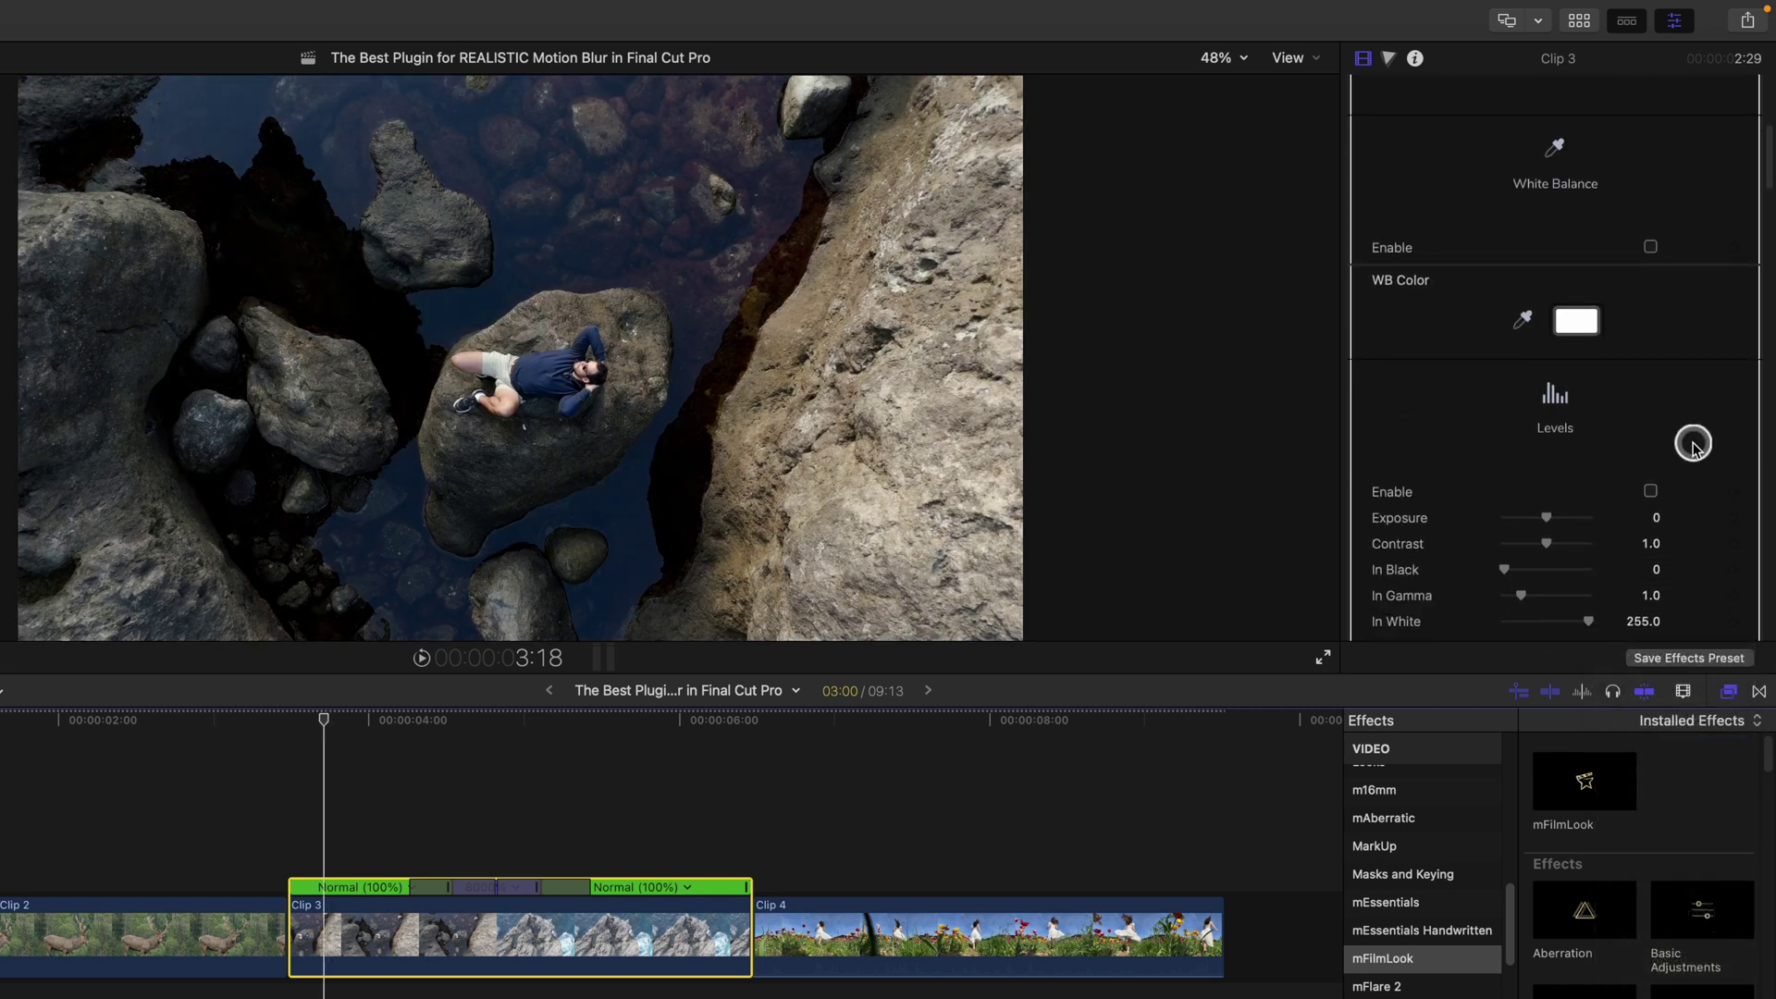
pyautogui.scroll(-2, 1693, 444)
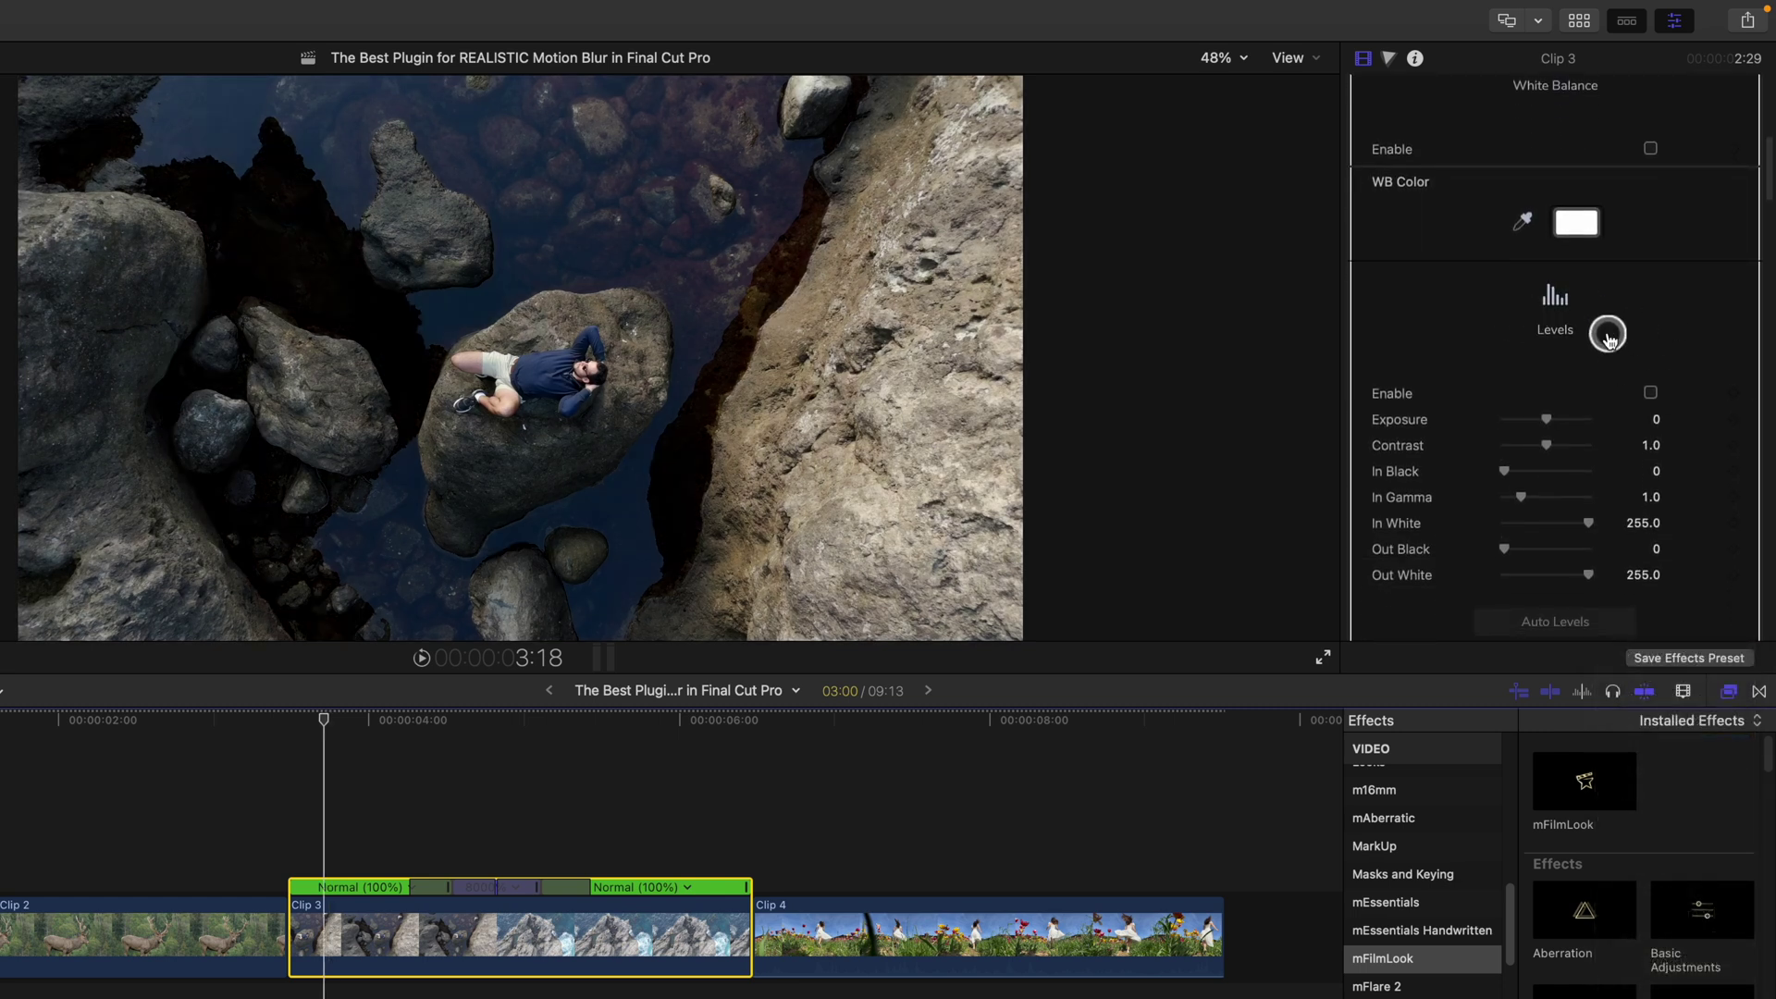
pyautogui.scroll(-1, 1609, 339)
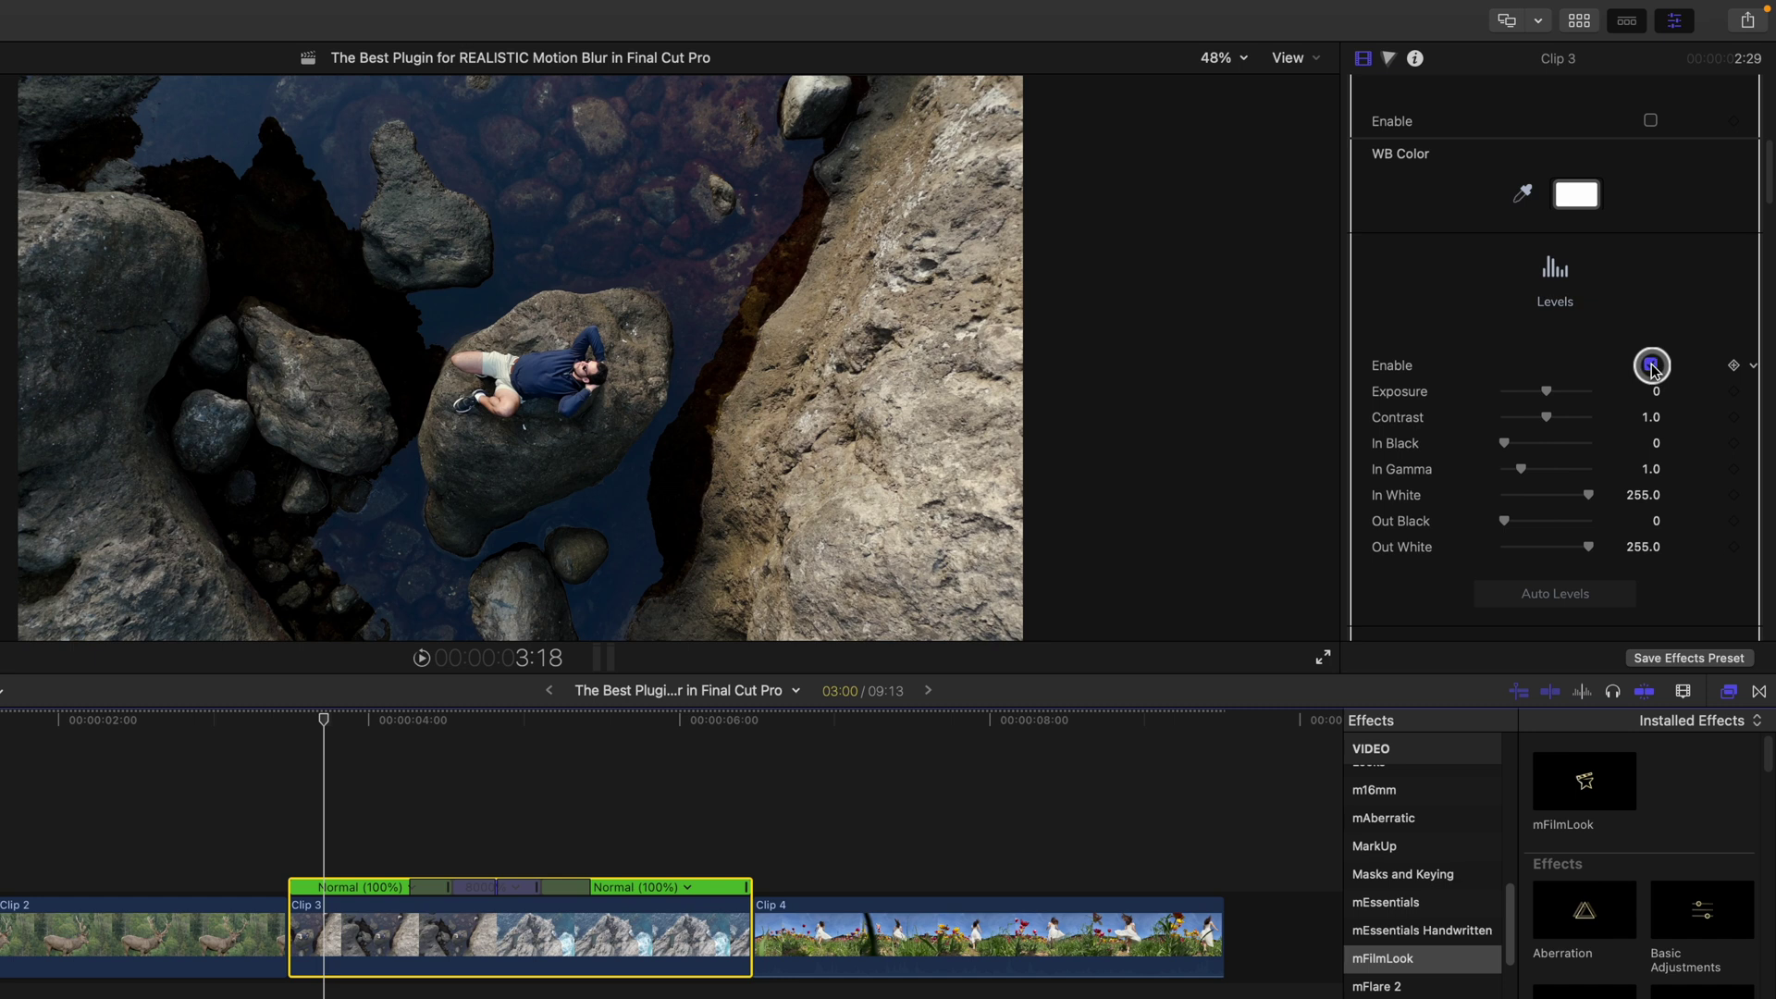
pyautogui.click(1554, 394)
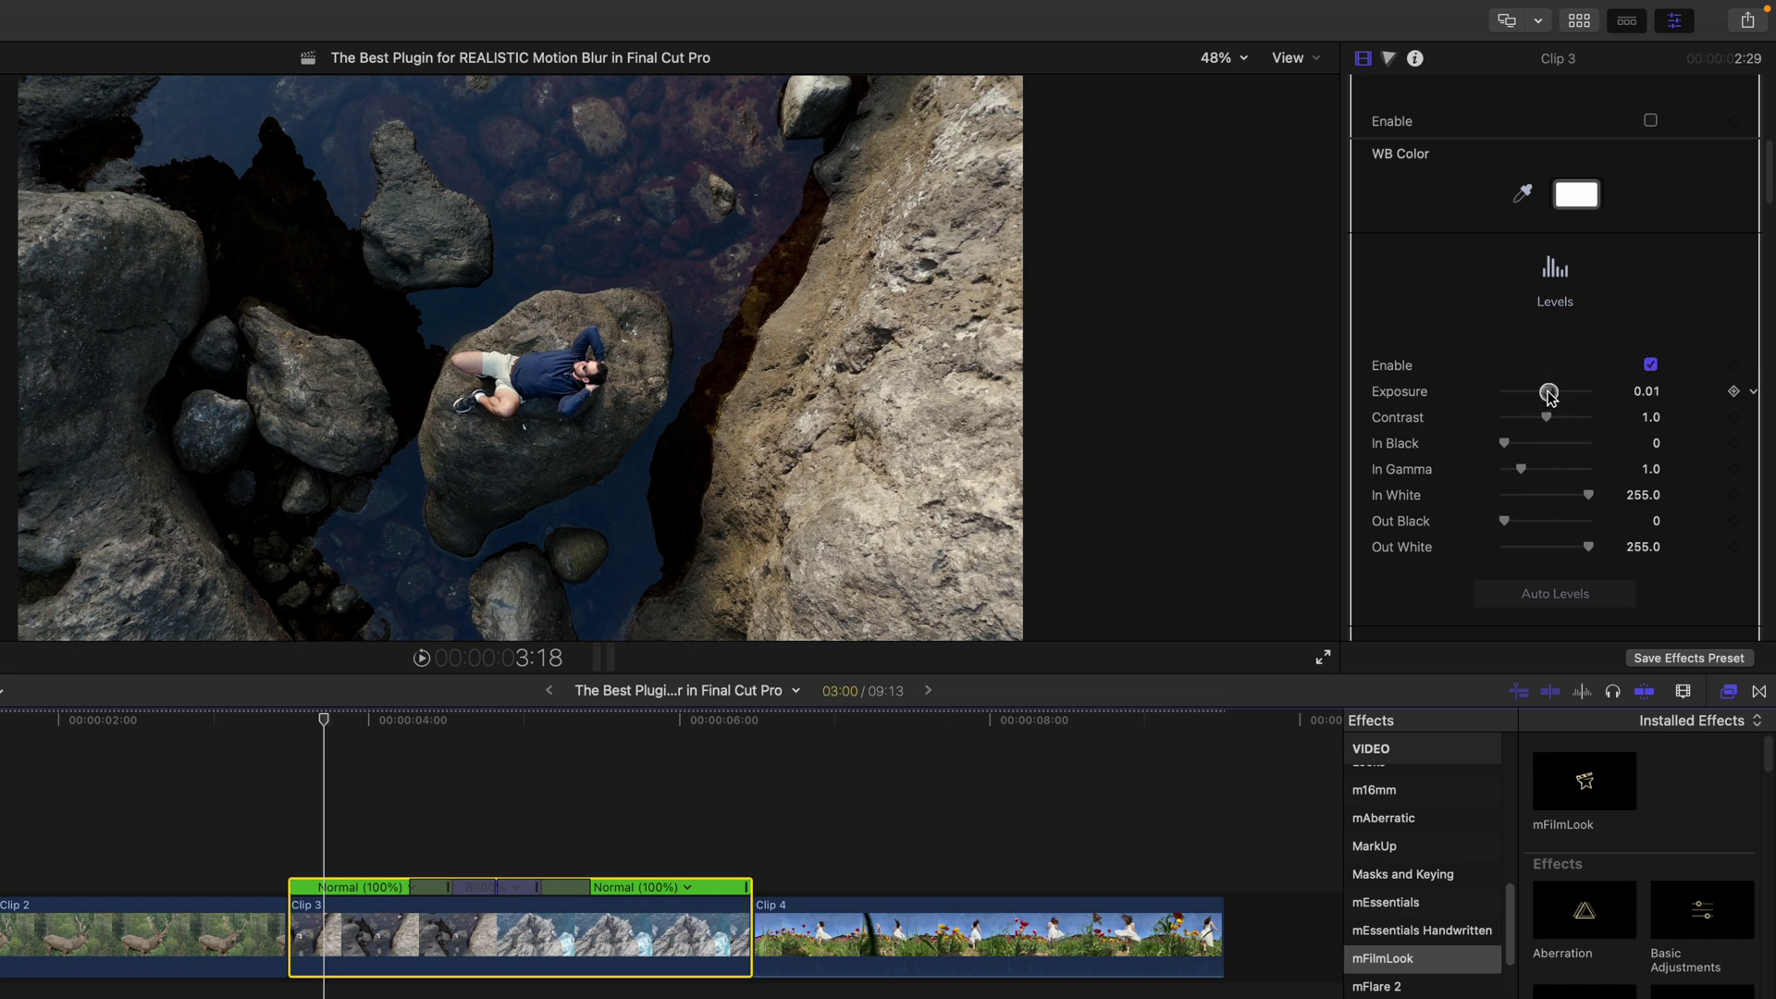
pyautogui.moveTo(1548, 390); pyautogui.dragTo(1551, 390)
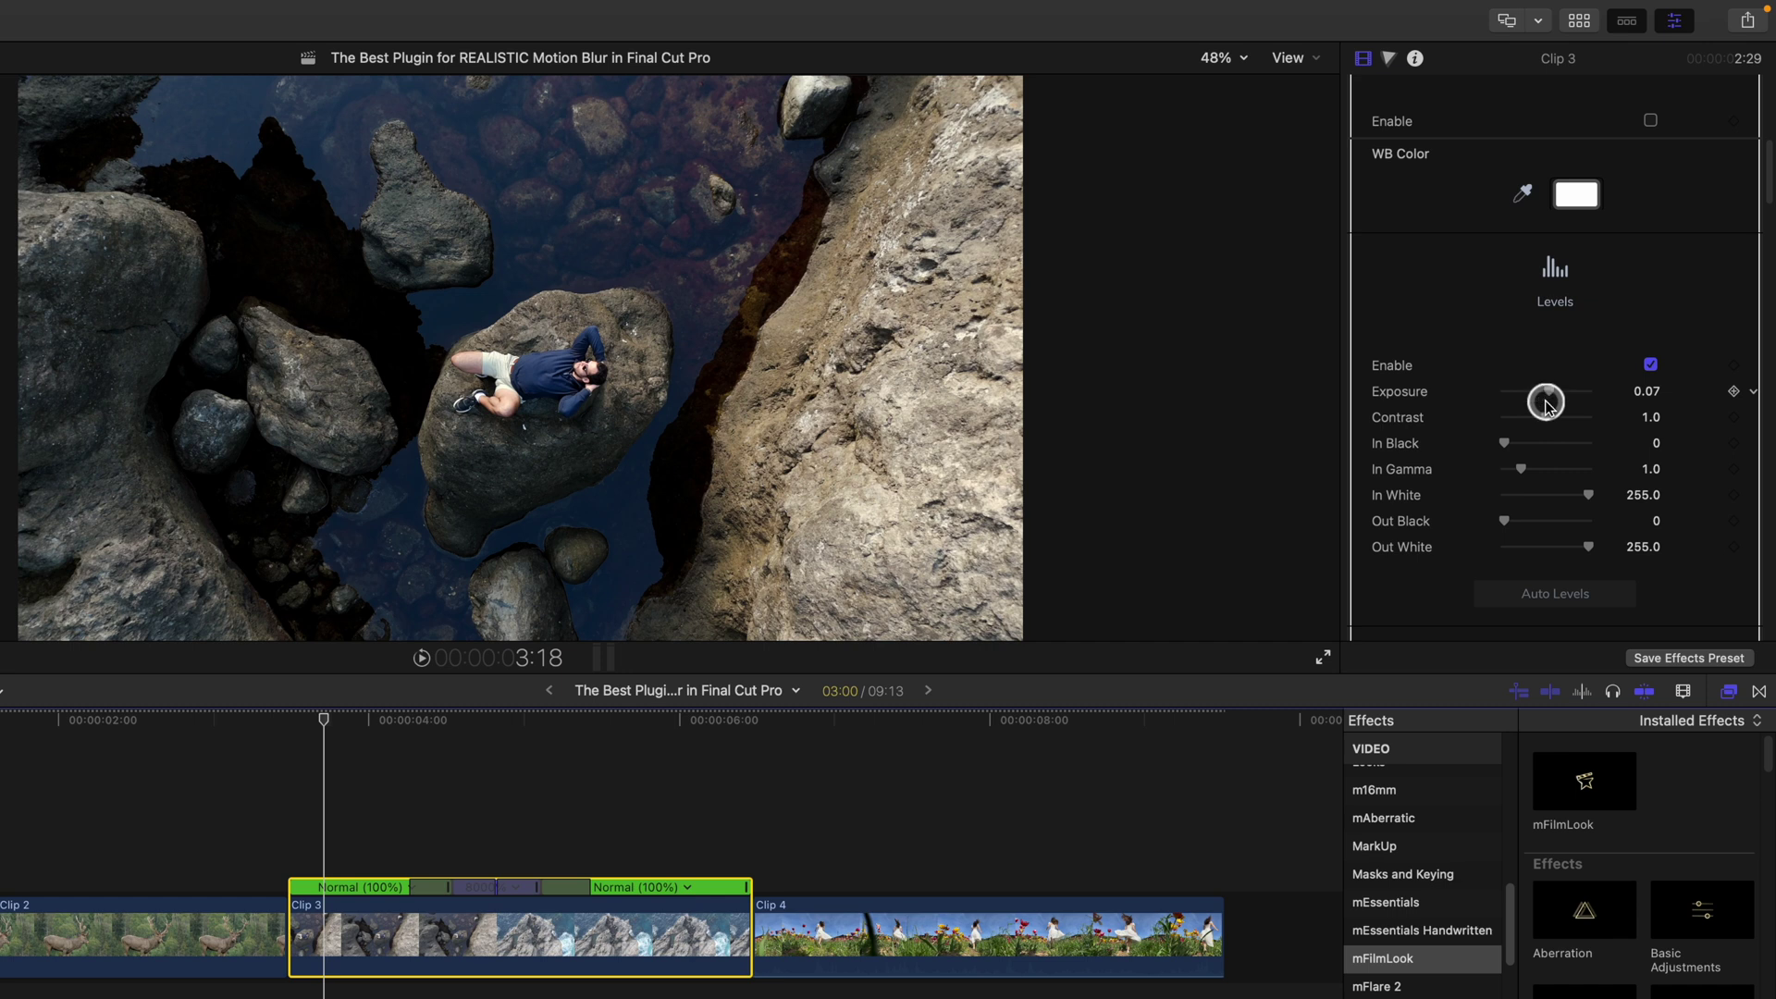
pyautogui.click(1524, 536)
pyautogui.moveTo(1505, 521); pyautogui.dragTo(1508, 522)
pyautogui.scroll(-5, 1690, 398)
pyautogui.click(1651, 404)
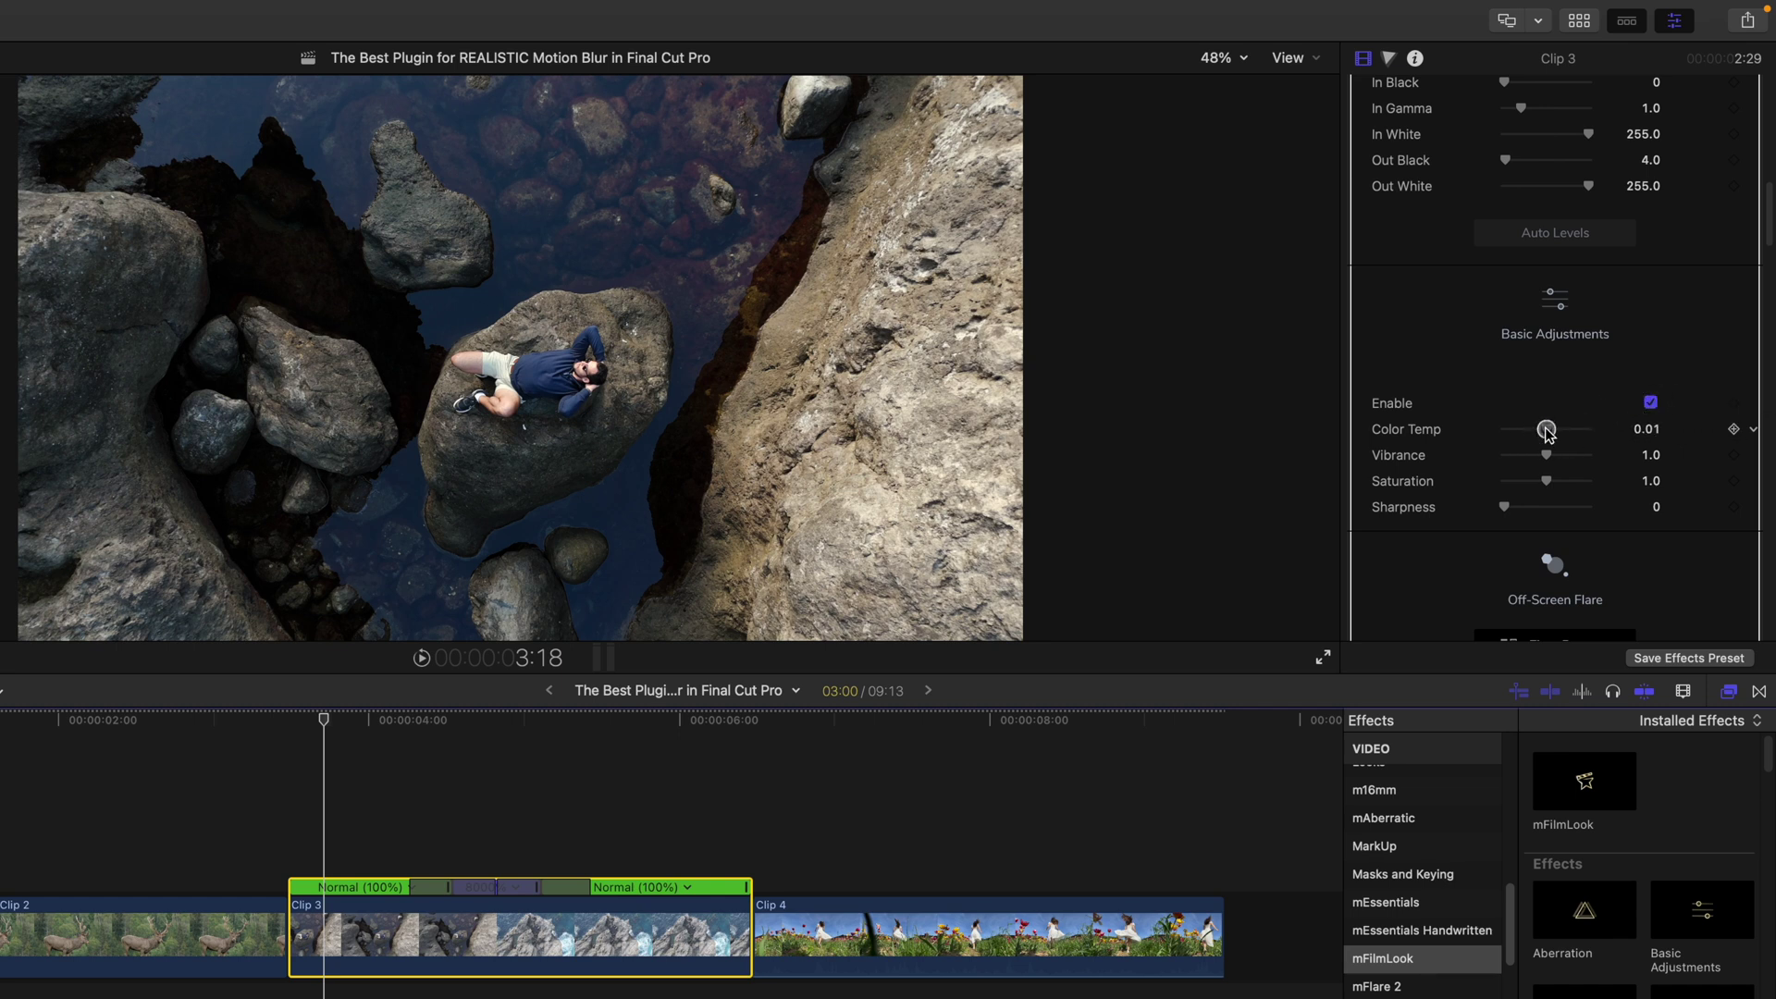
pyautogui.scroll(-10, 1694, 435)
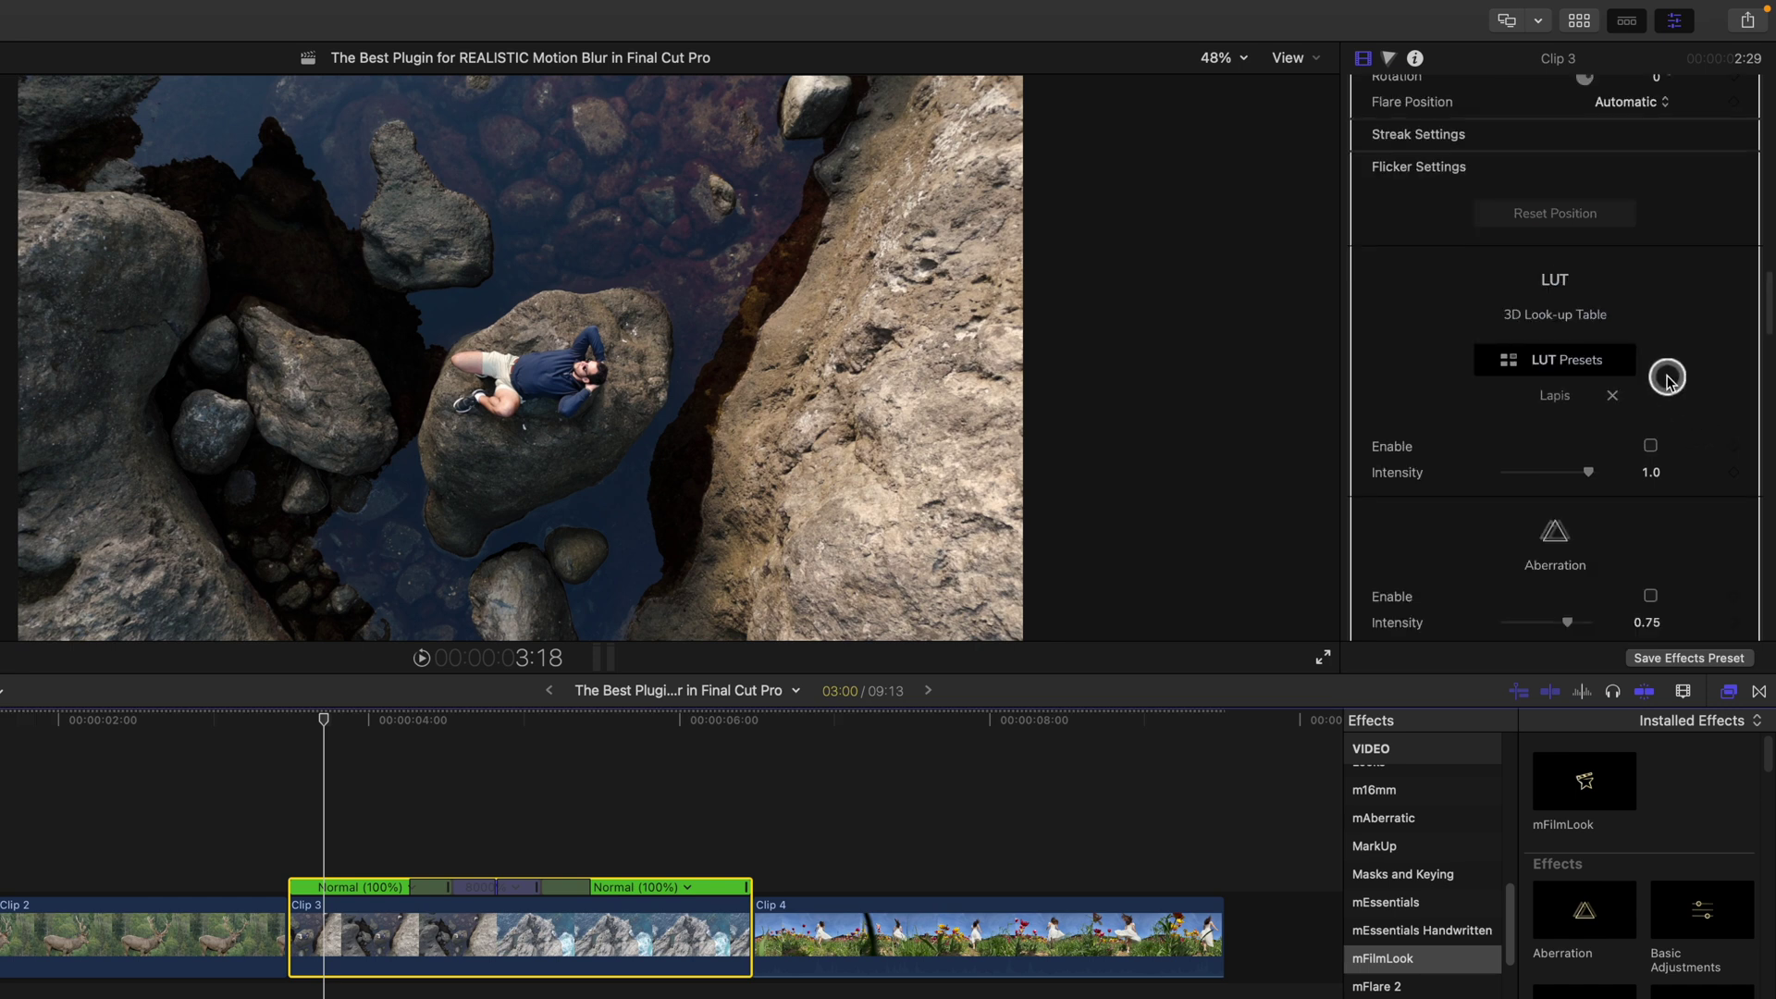
# Step: Preview the Brainstorm, Agate, Bluebell and Brumal LUT presets, then apply Milestone
pyautogui.click(1579, 369)
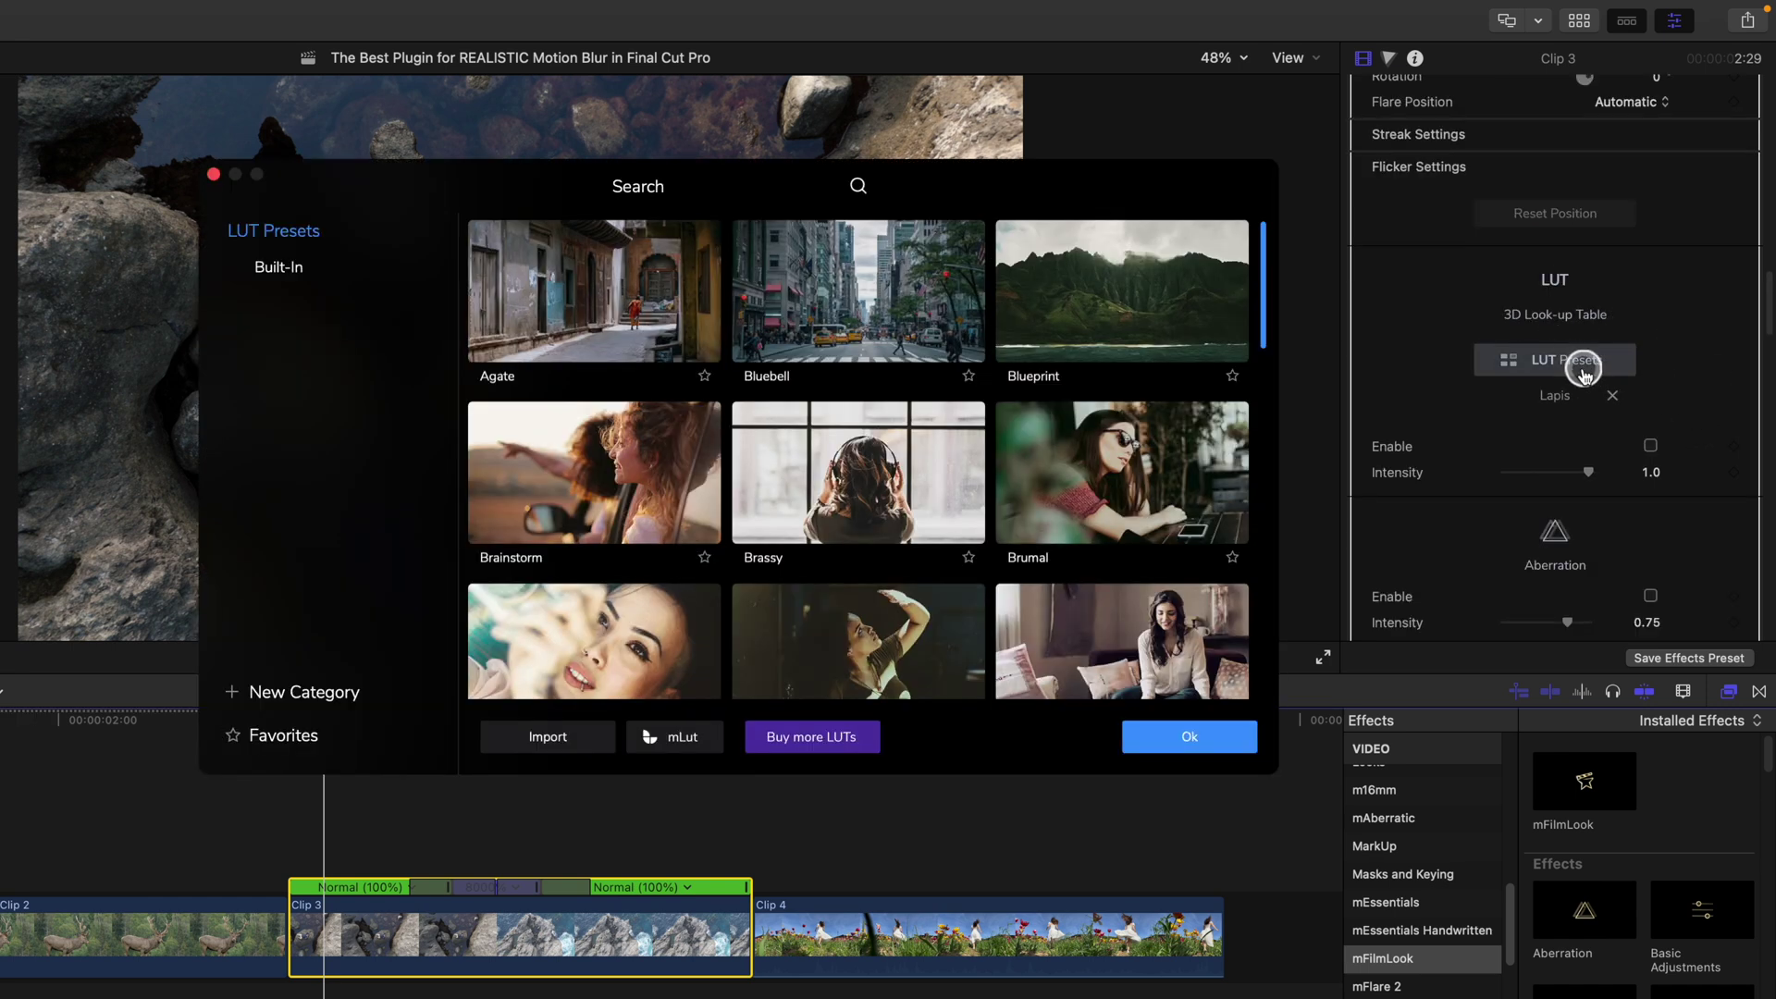
pyautogui.moveTo(354, 188); pyautogui.dragTo(801, 536)
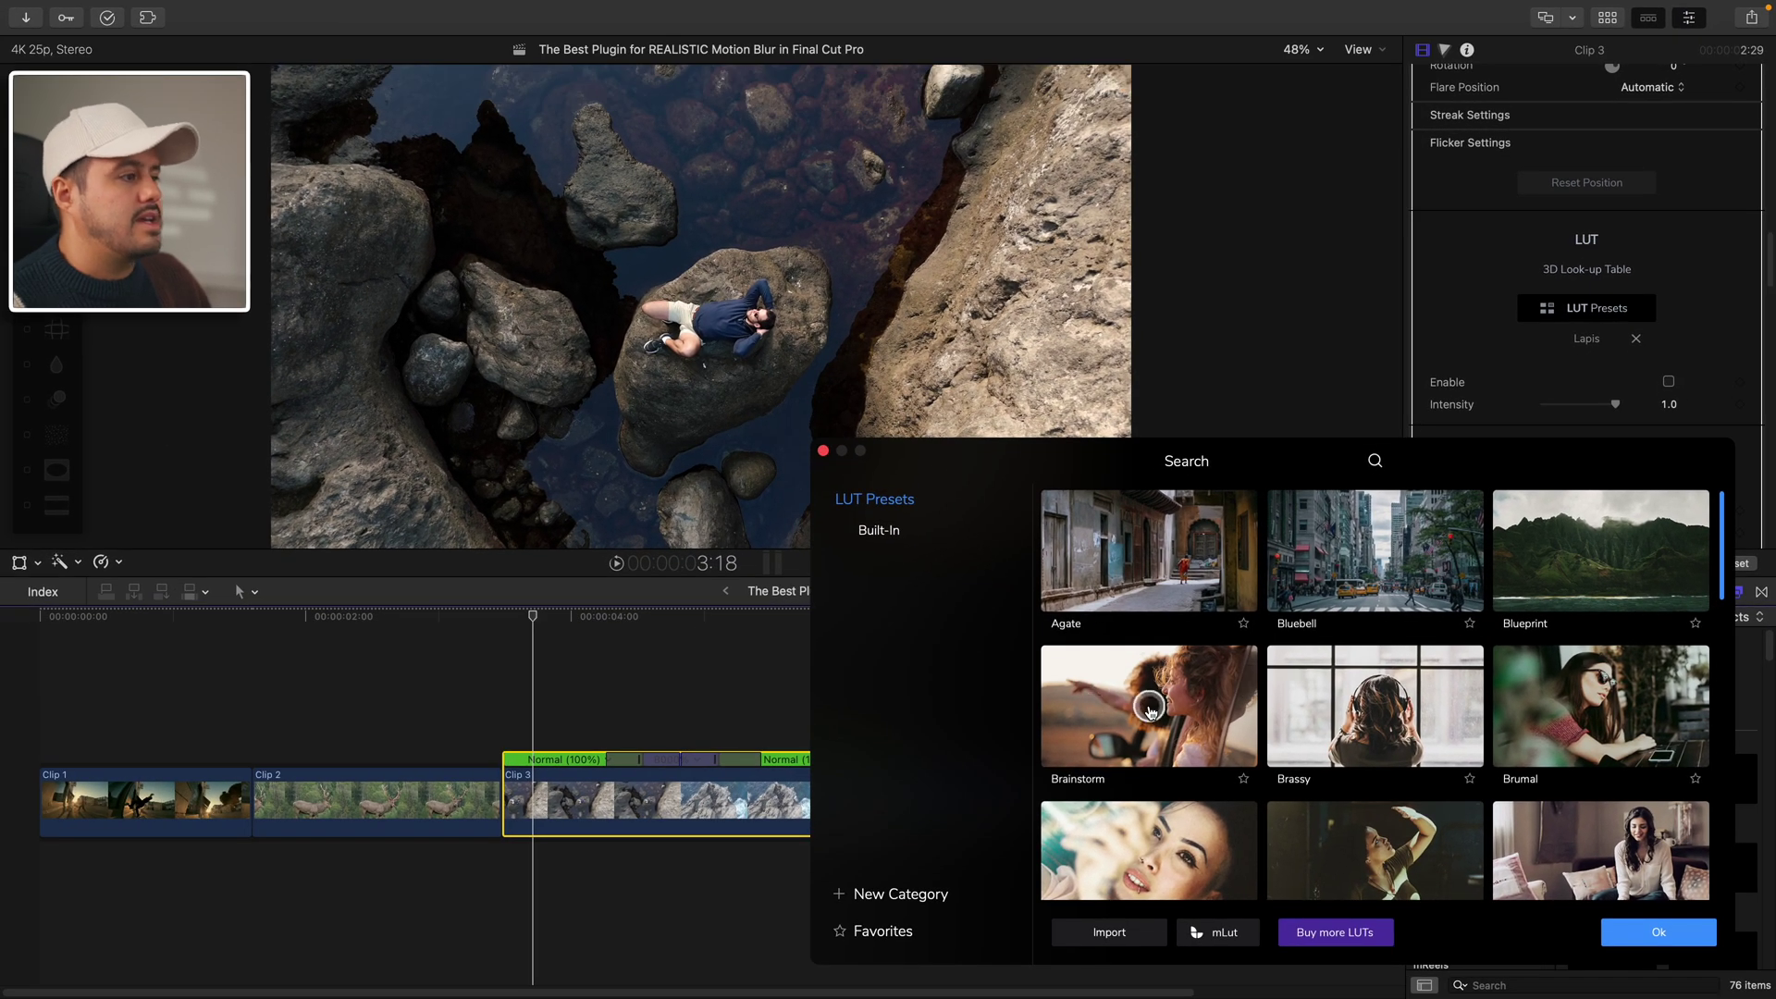
pyautogui.click(1150, 710)
pyautogui.click(1143, 566)
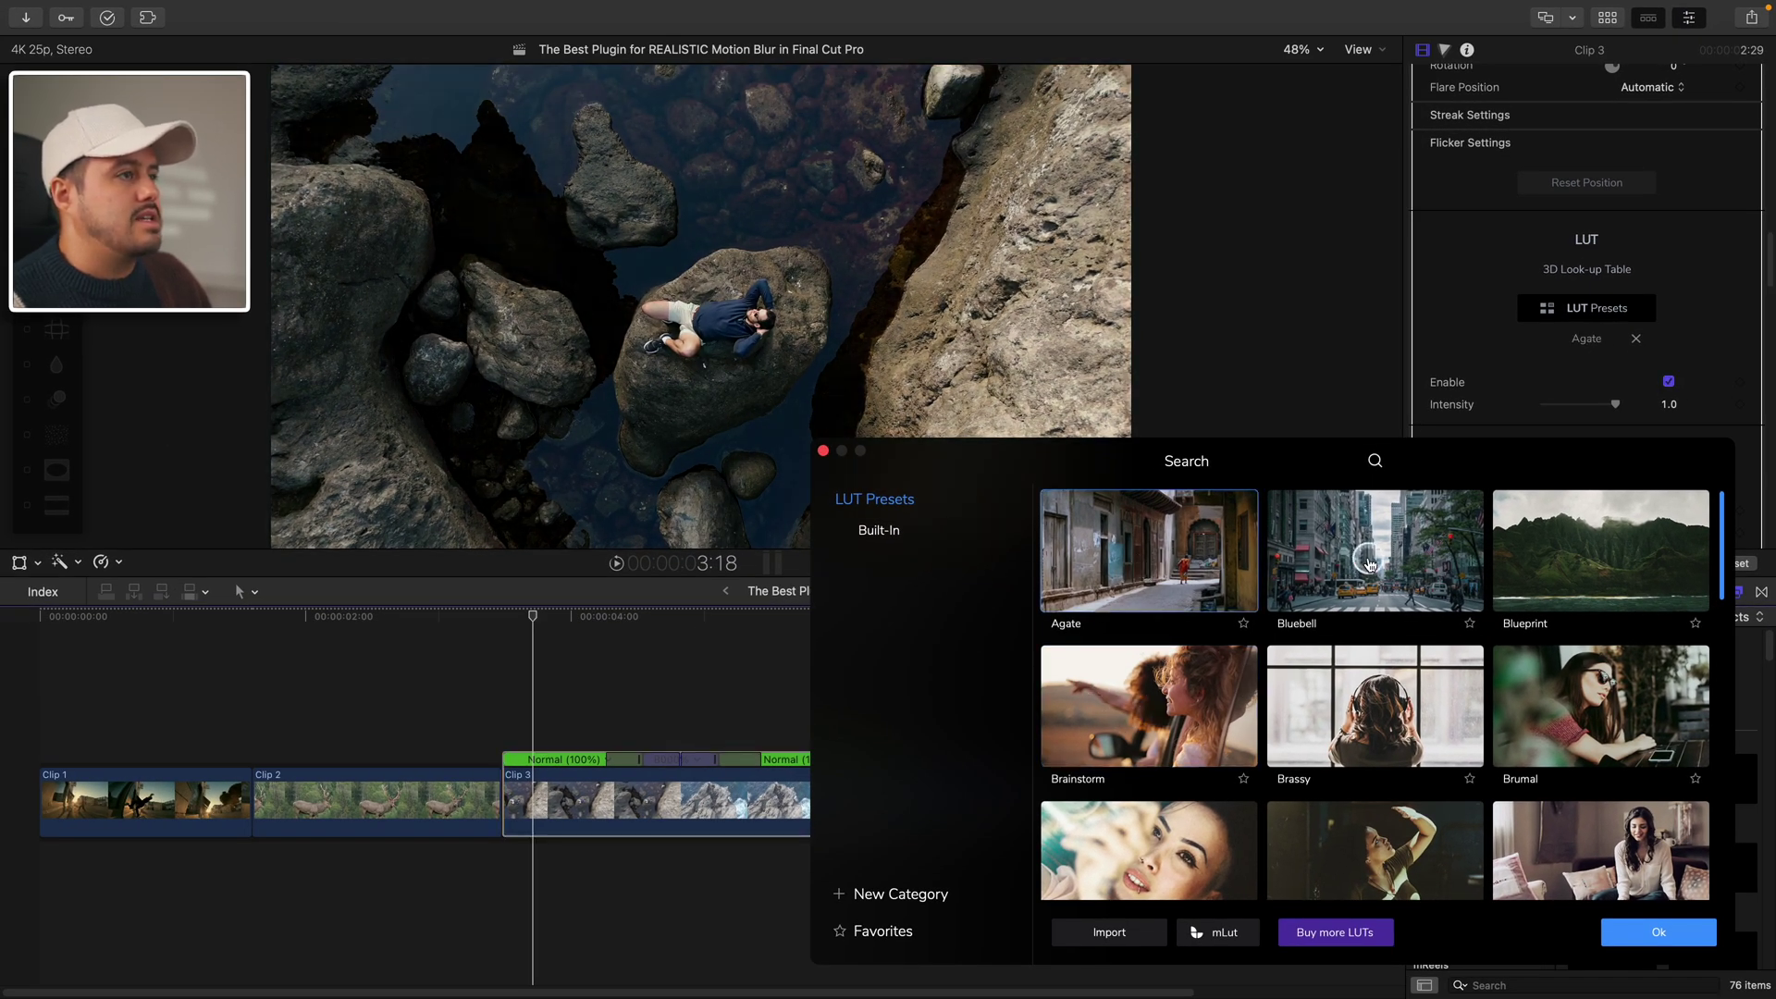
pyautogui.click(1371, 566)
pyautogui.click(1504, 694)
pyautogui.scroll(-6, 1573, 699)
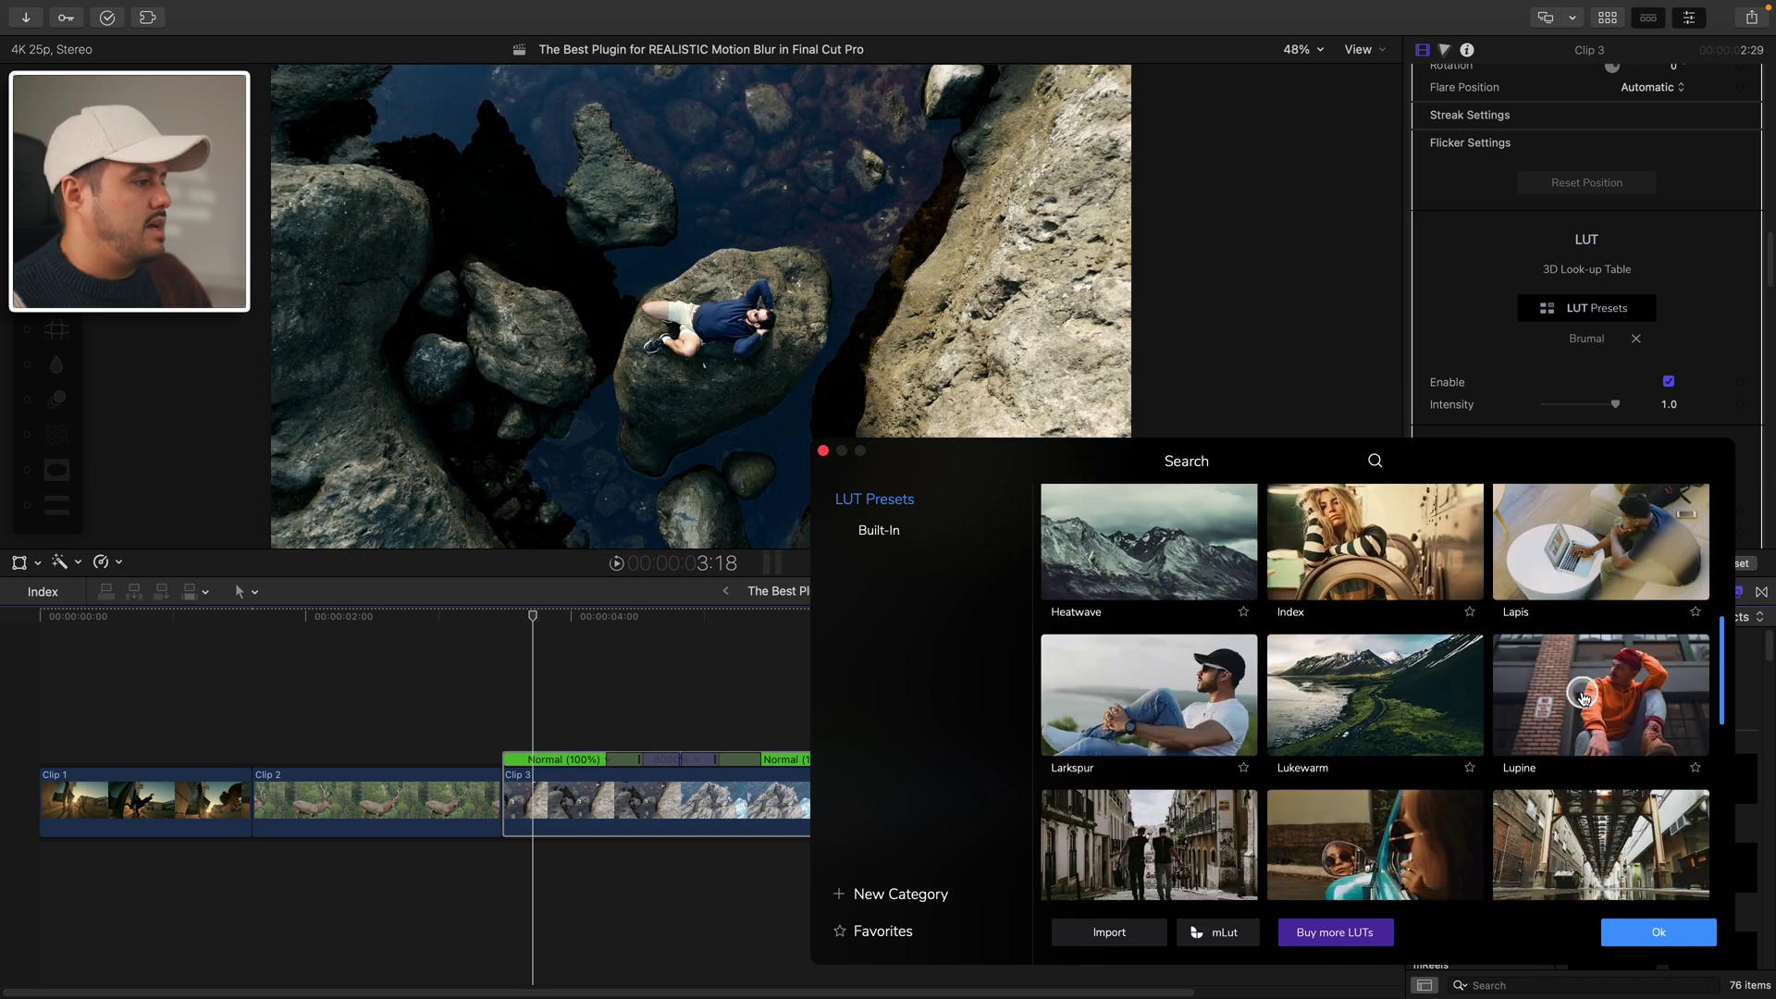
pyautogui.scroll(-1, 1582, 695)
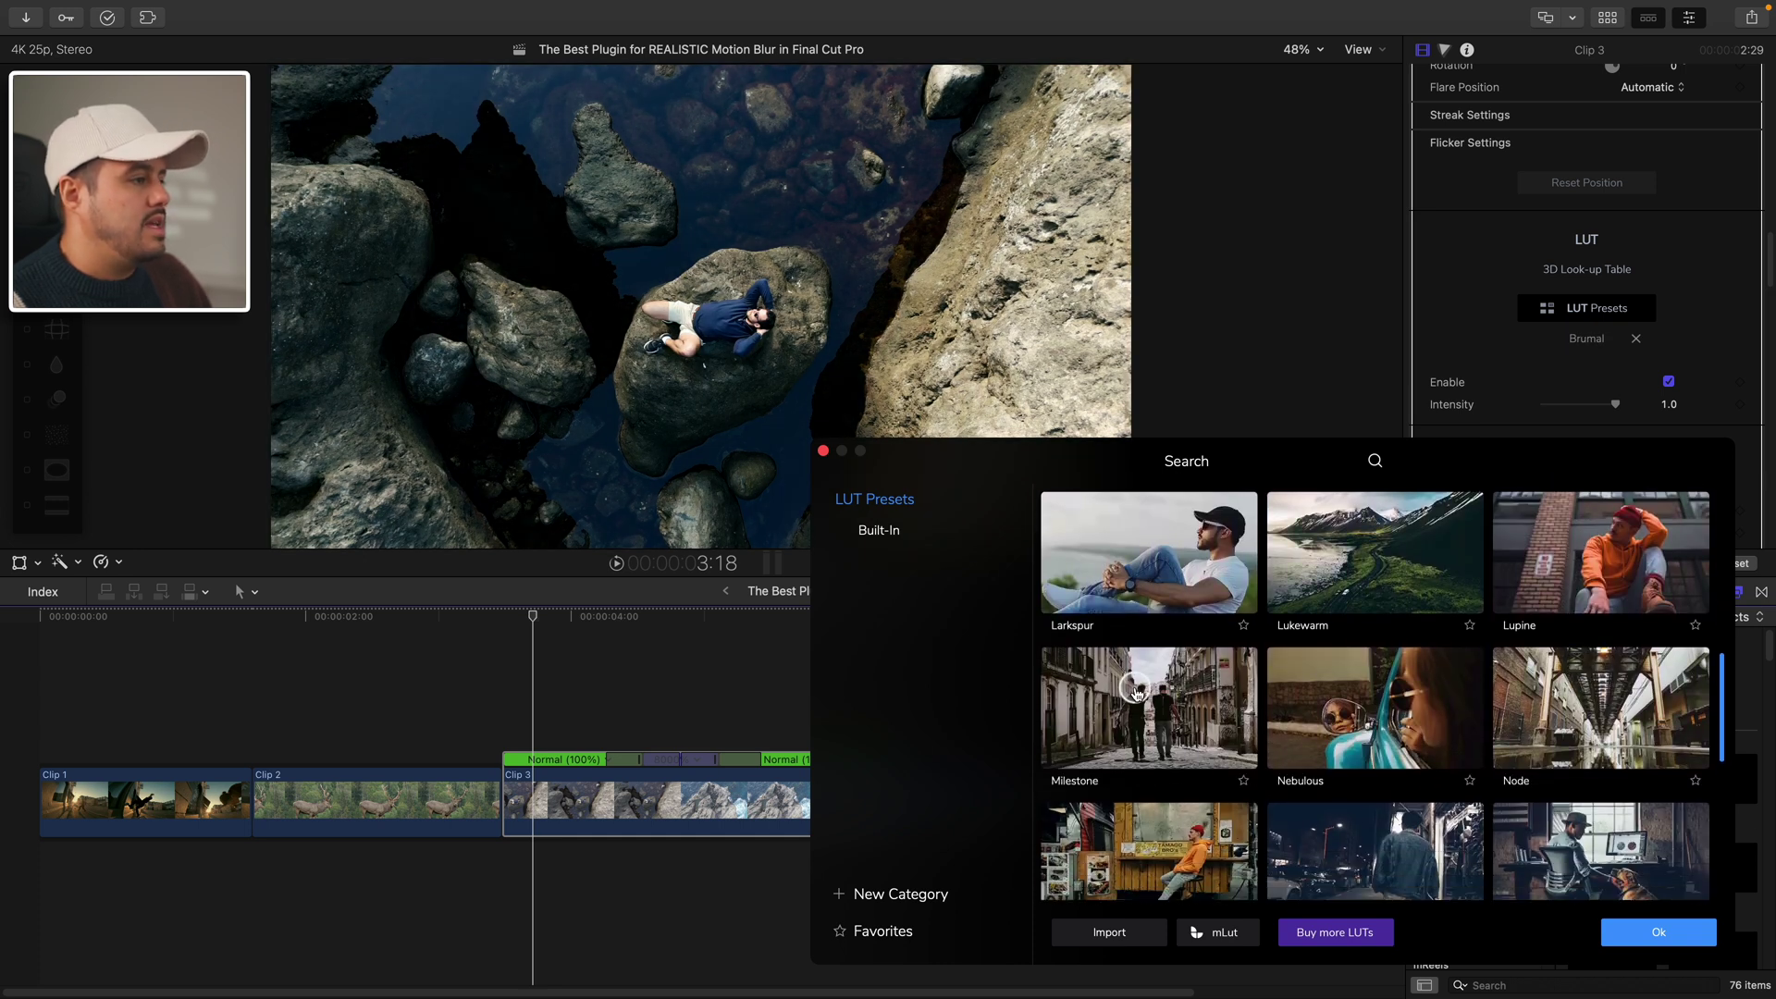
pyautogui.click(1138, 693)
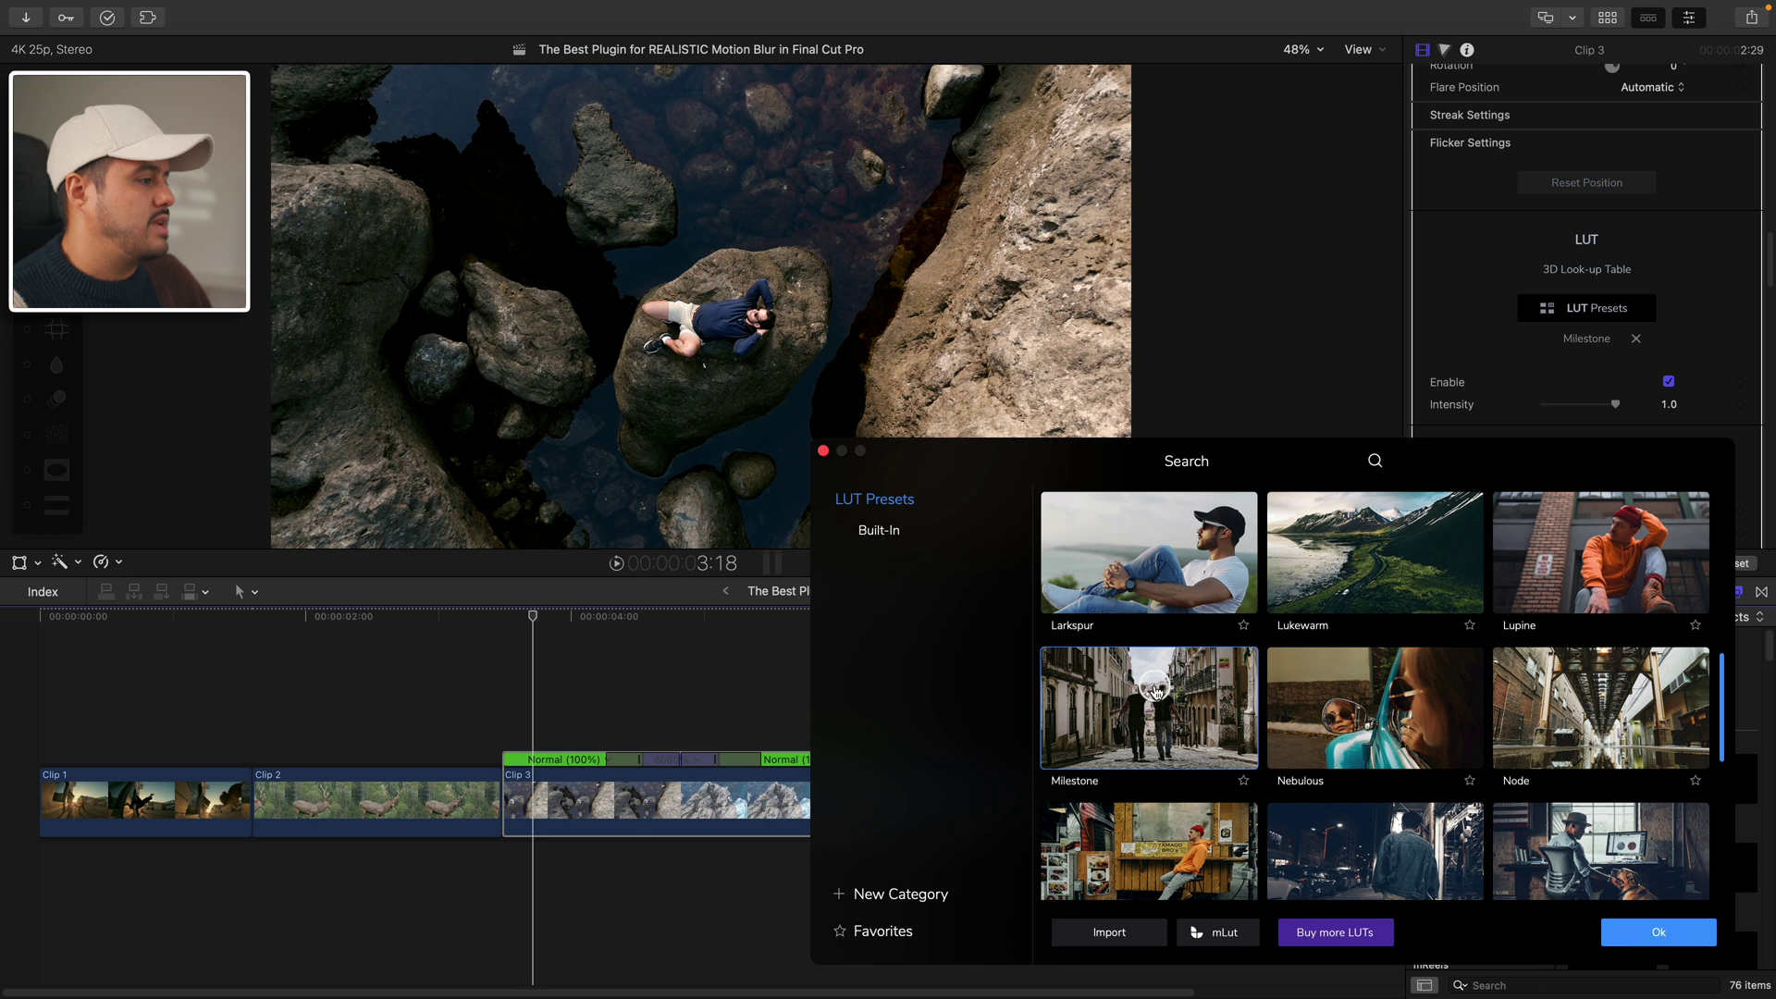
pyautogui.click(1659, 932)
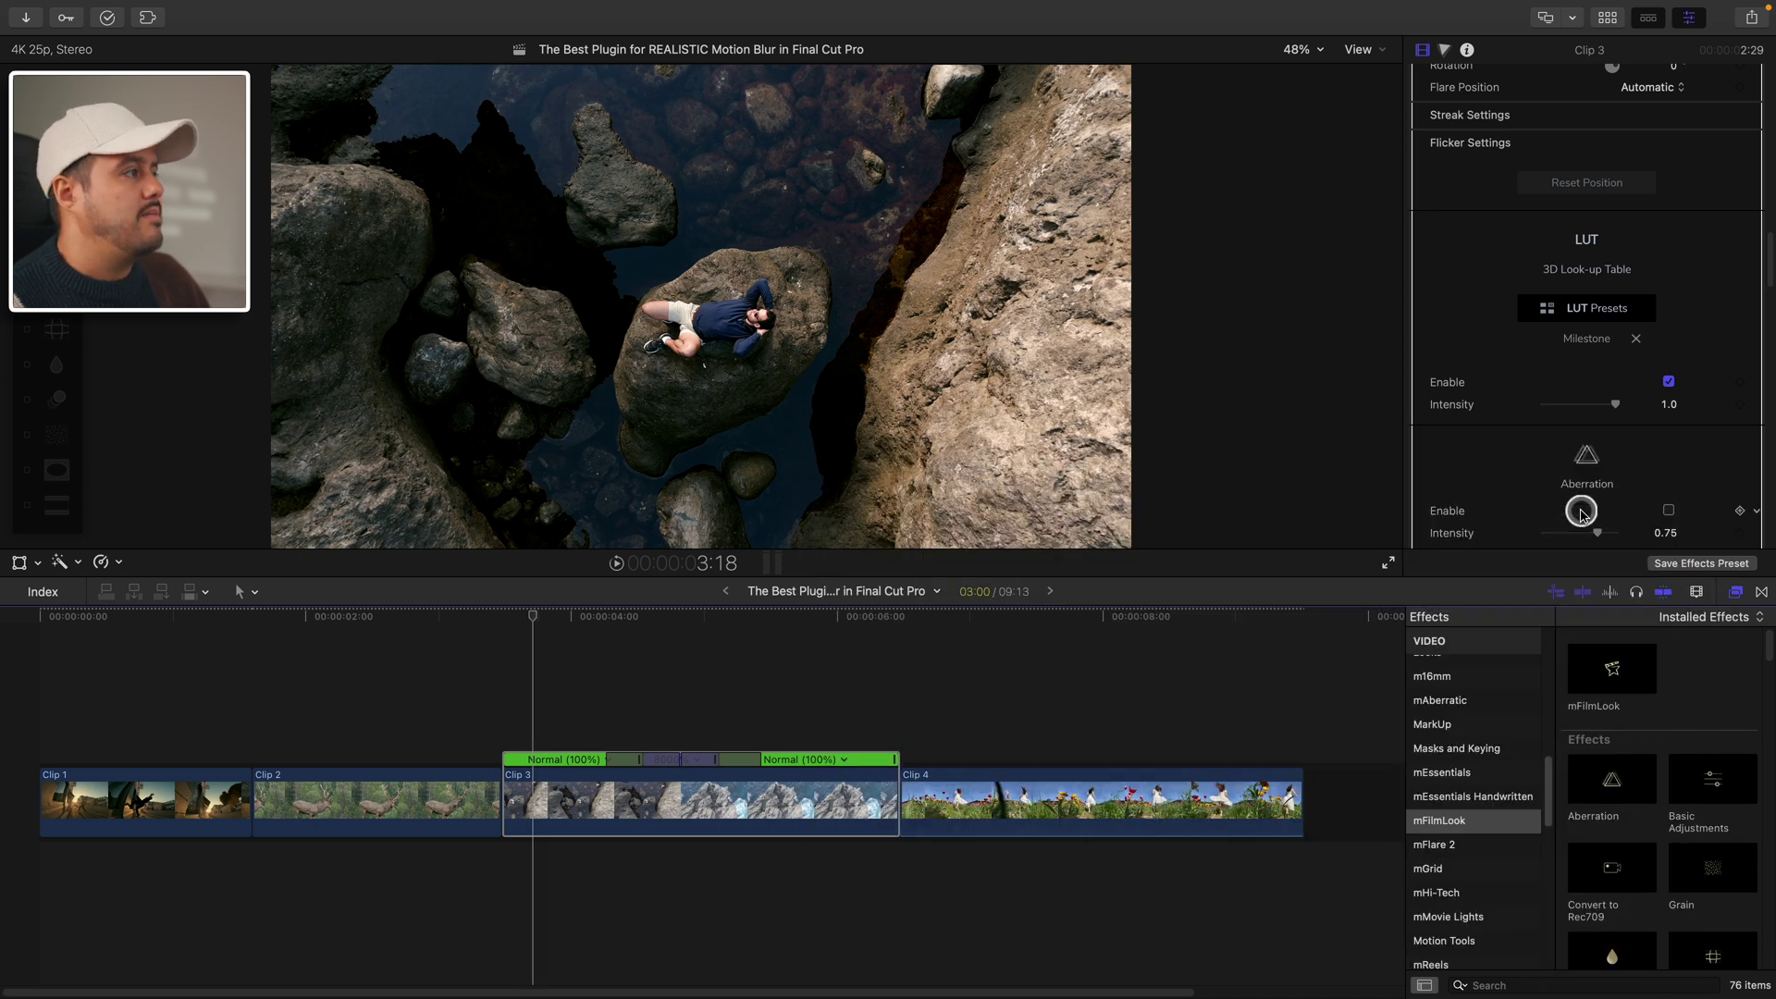
pyautogui.scroll(15, 1416, 120)
pyautogui.click(1421, 106)
pyautogui.click(1421, 107)
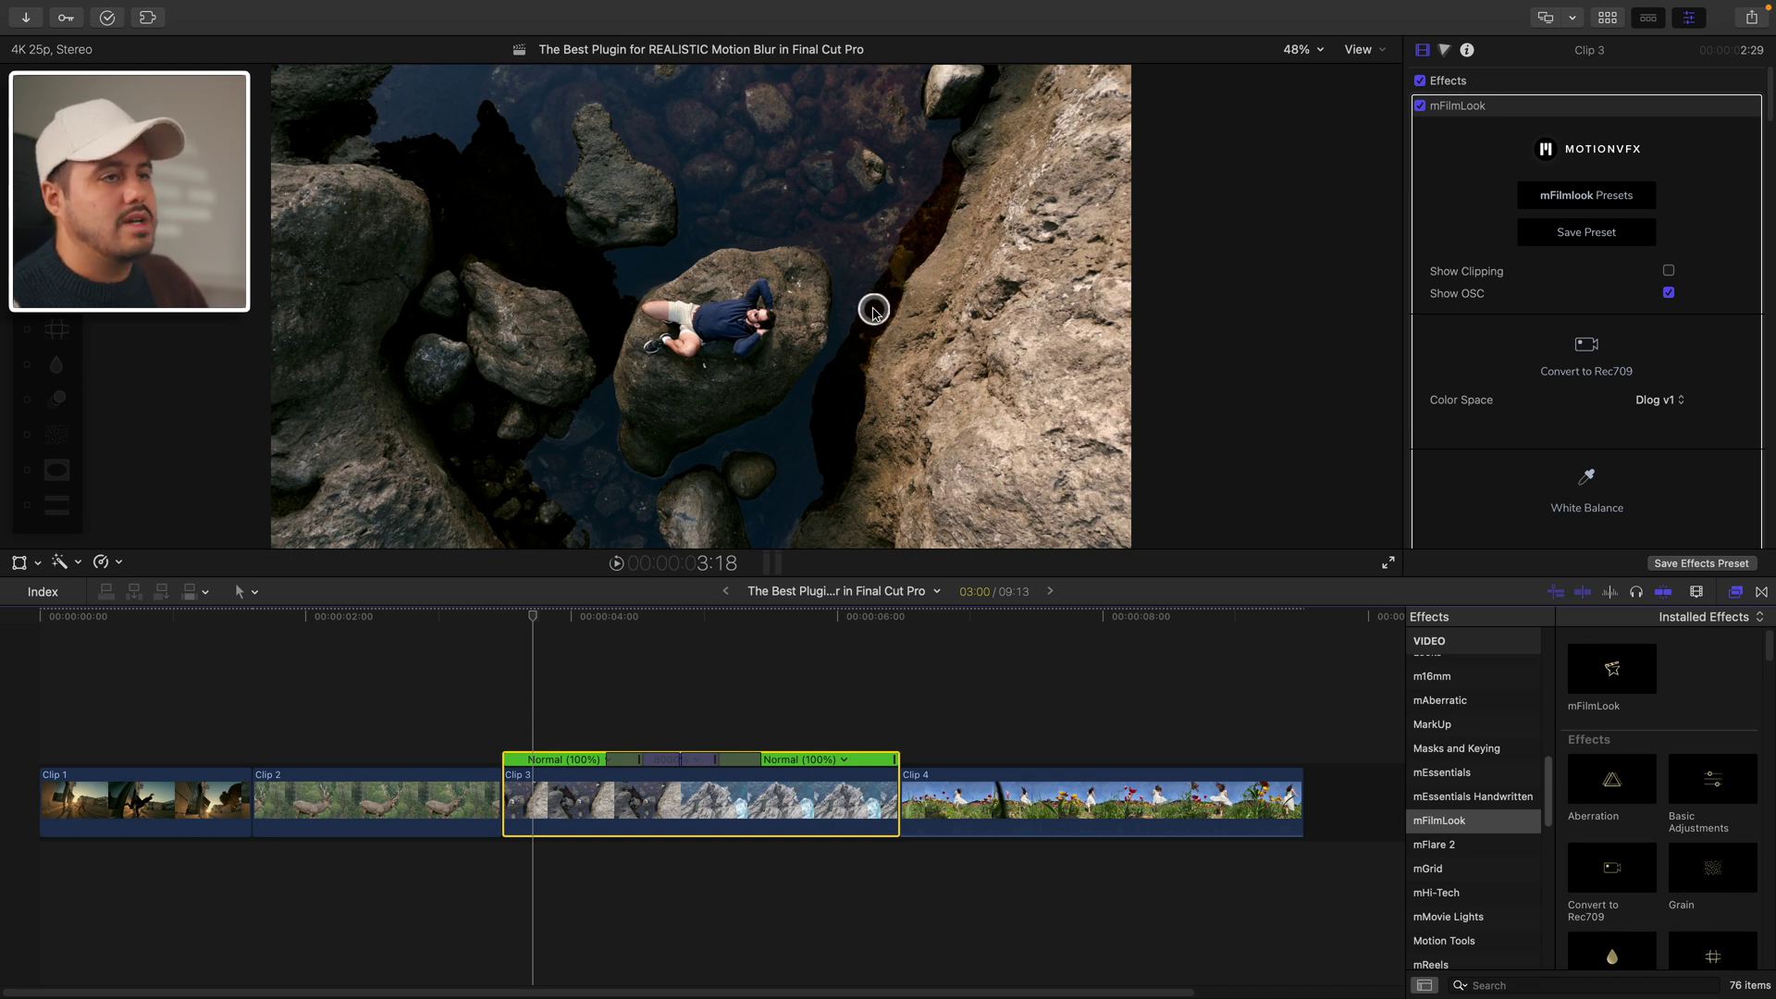
pyautogui.click(351, 622)
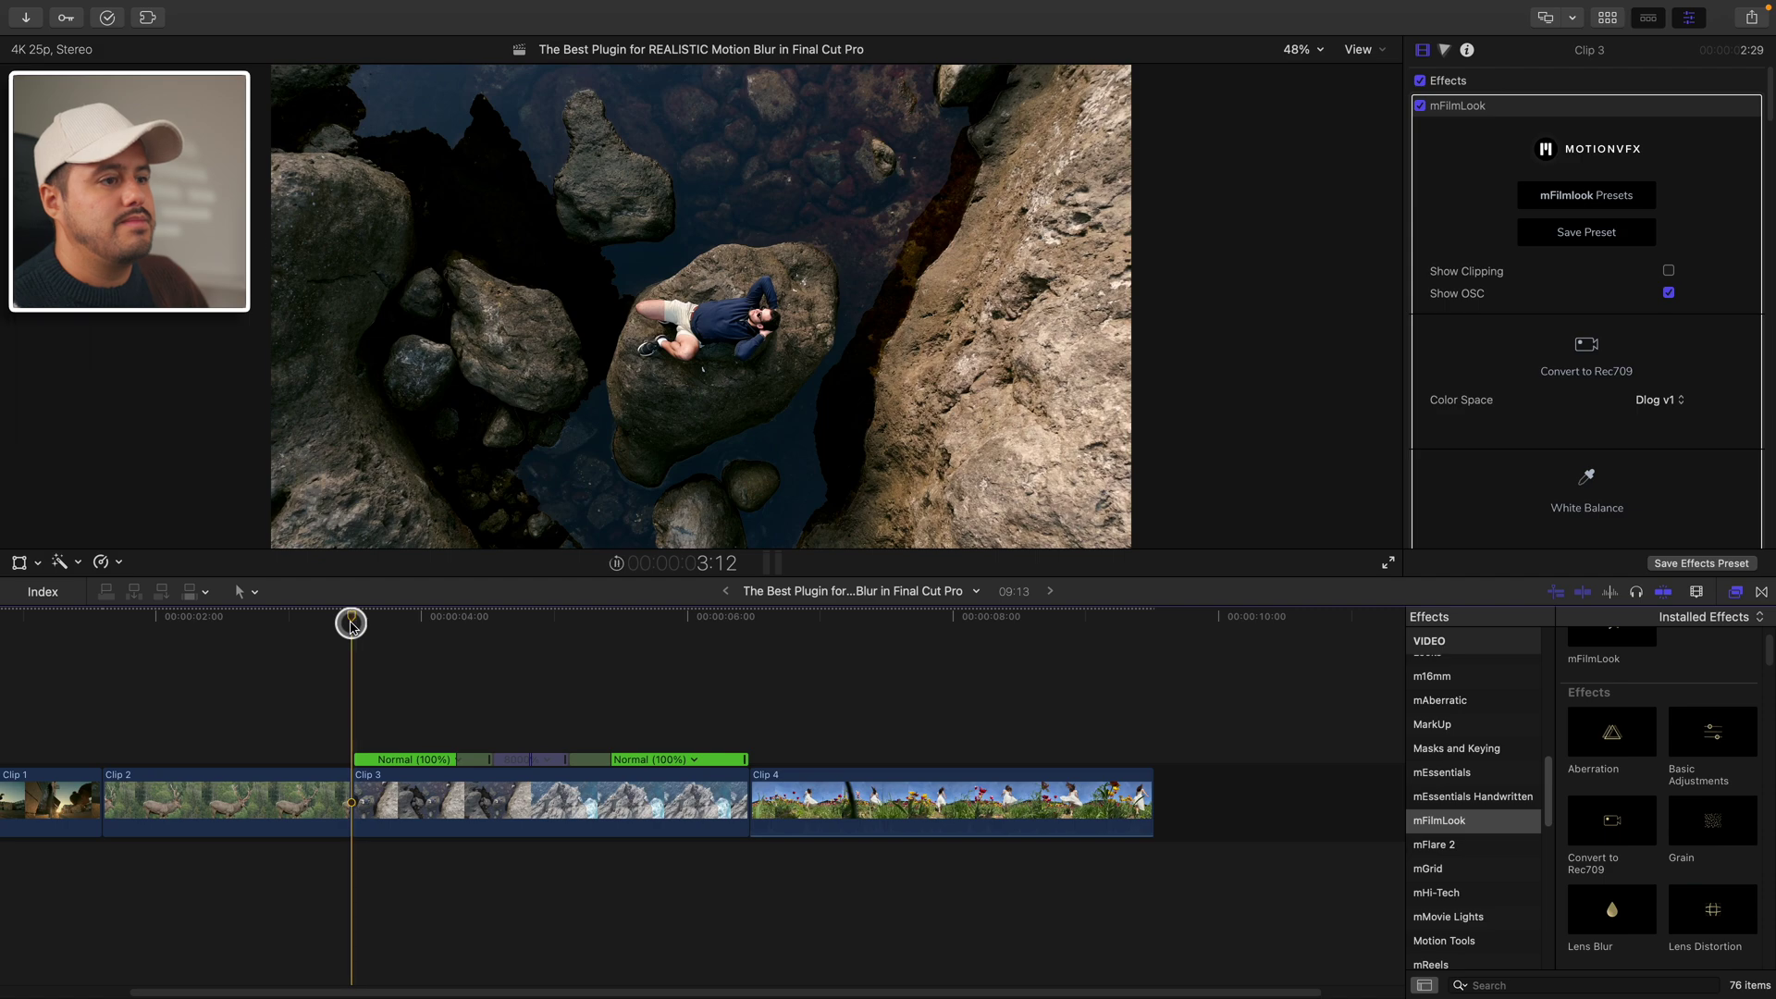
pyautogui.press('space')
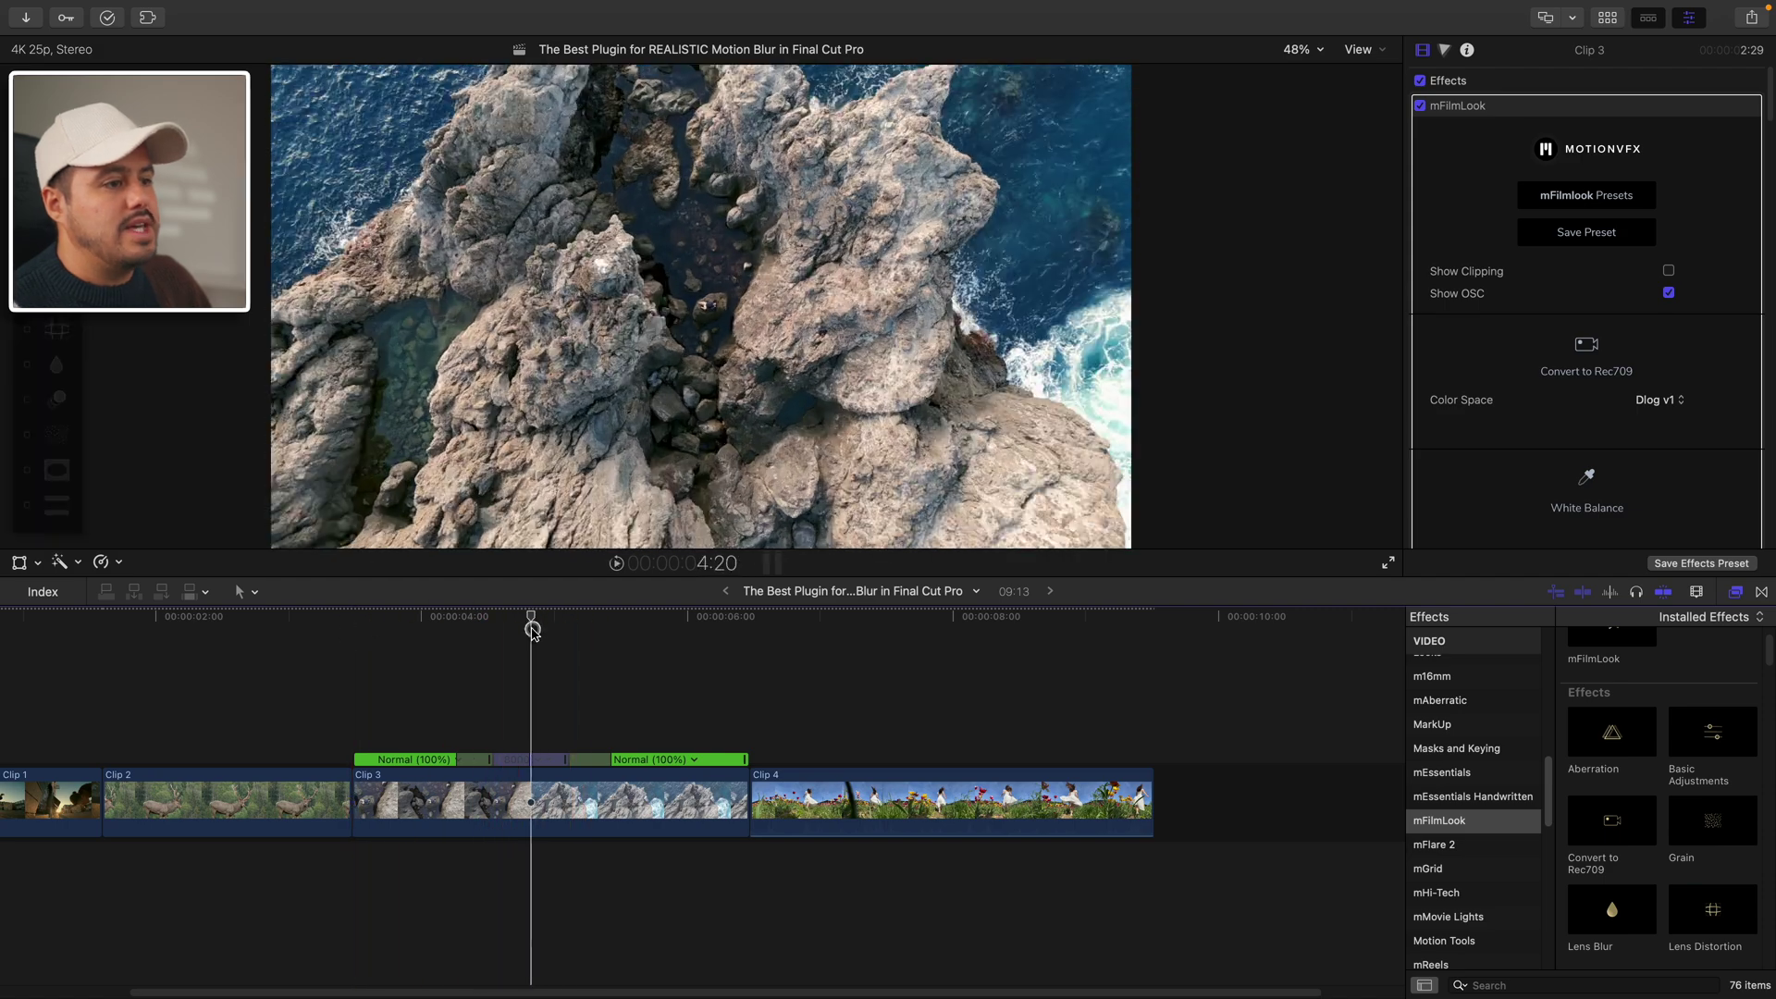
pyautogui.click(530, 638)
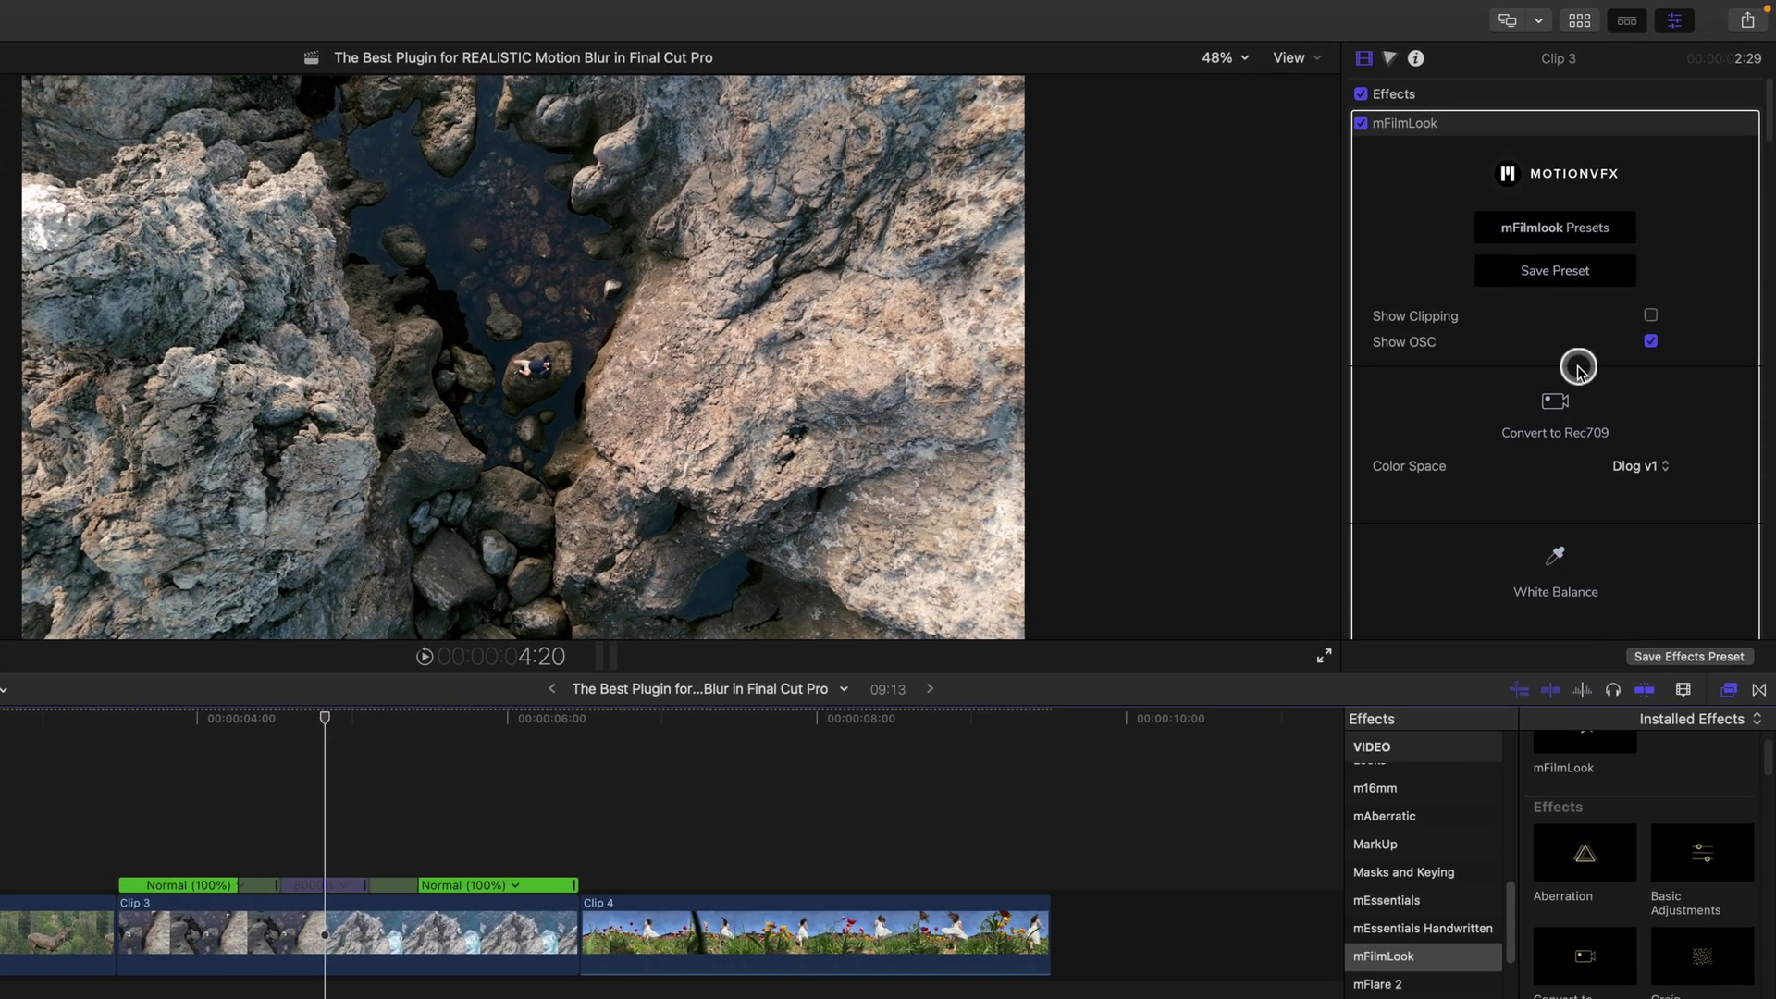
# Step: Enable mFilmLook Motion Blur on Clip 3 with 10% intensity and Fast quality
pyautogui.scroll(-10, 1597, 335)
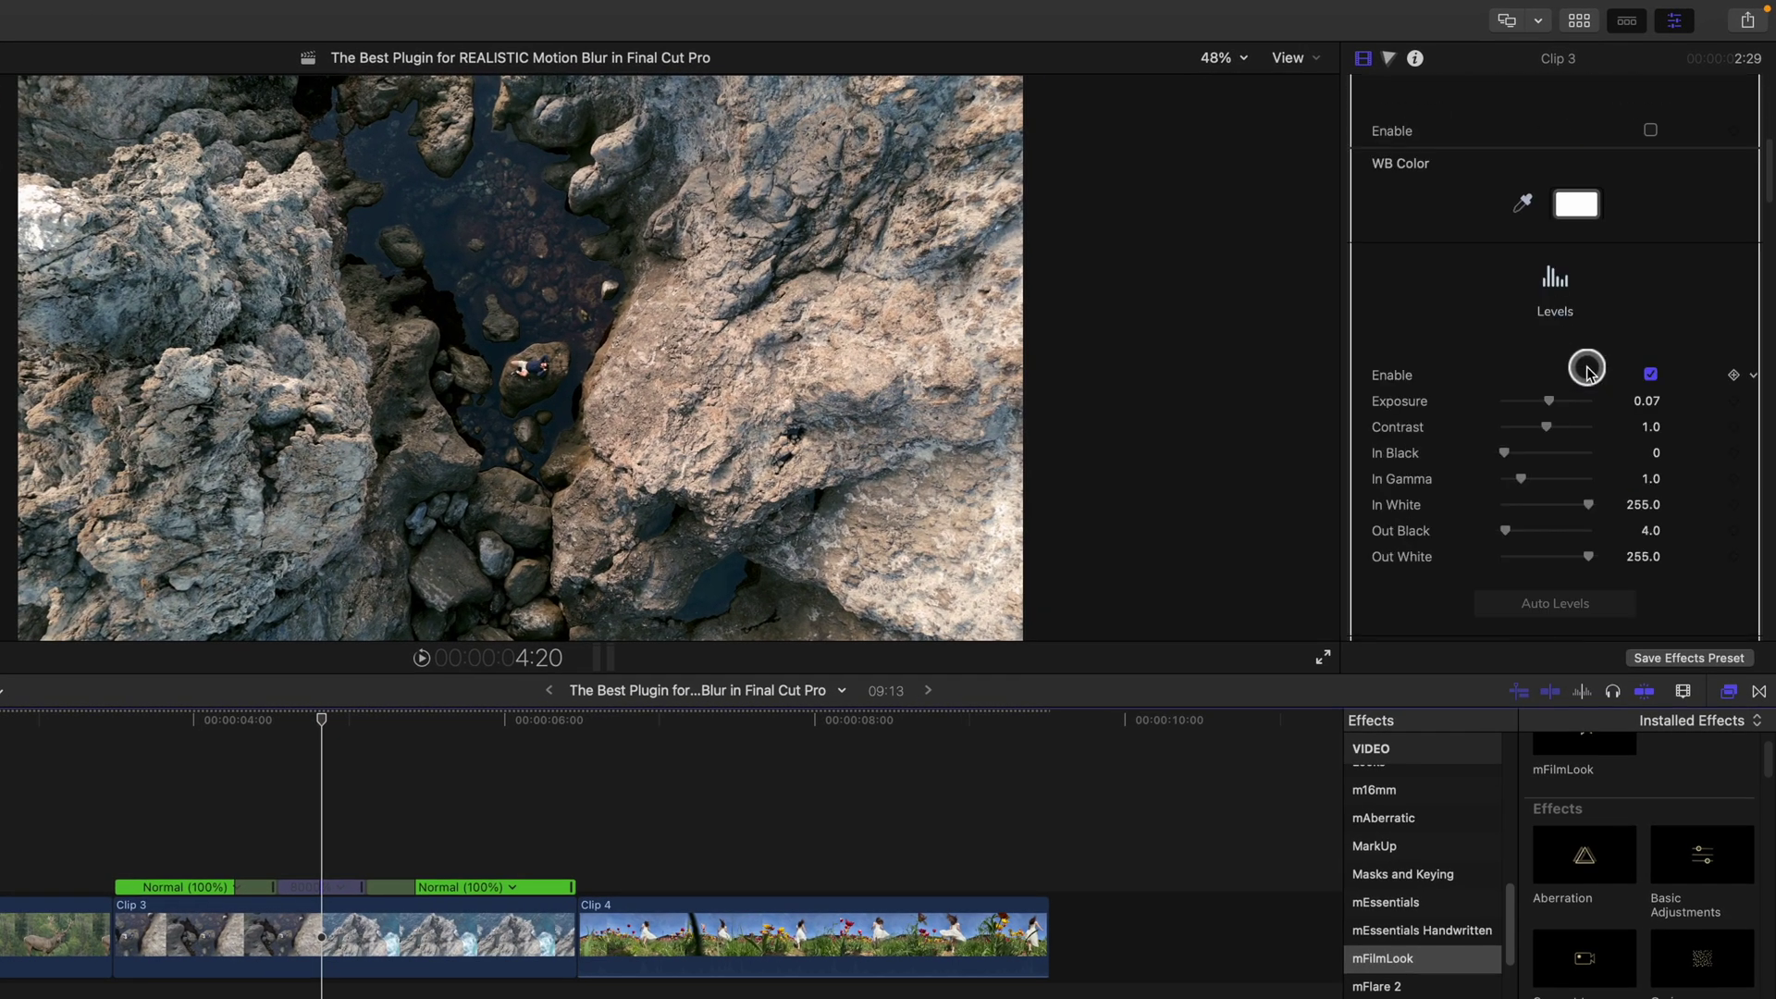
pyautogui.scroll(-15, 1587, 370)
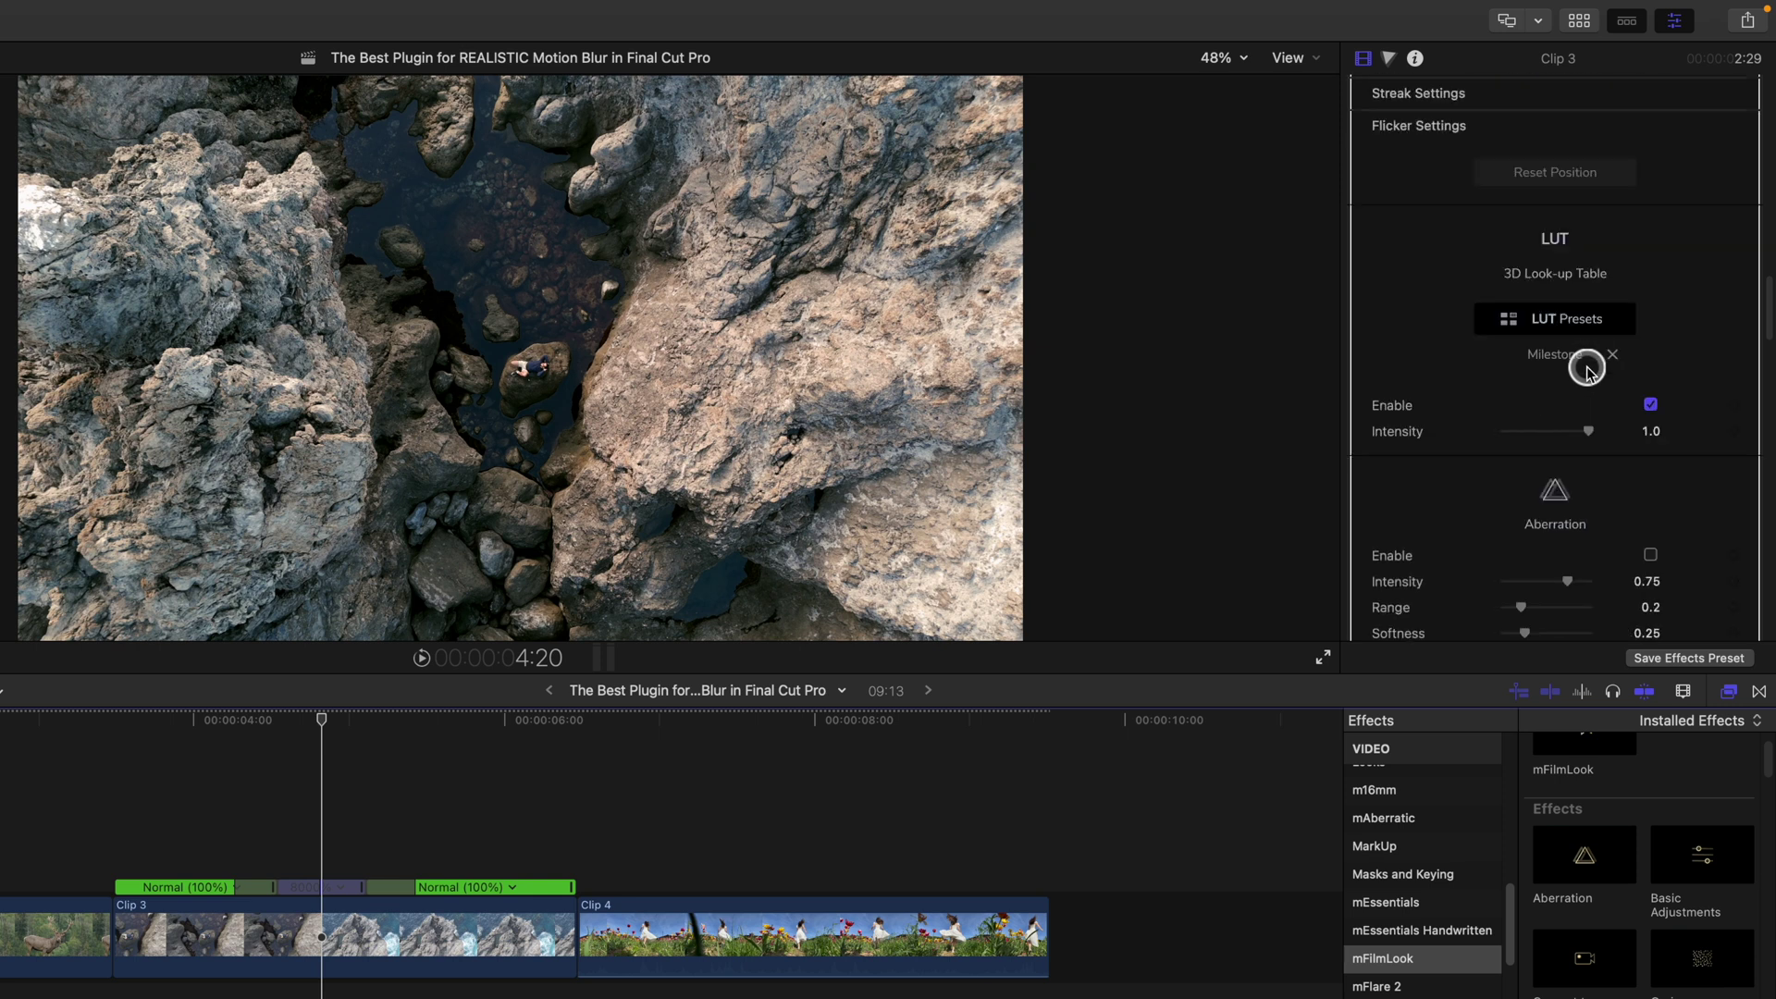
pyautogui.scroll(-15, 1587, 370)
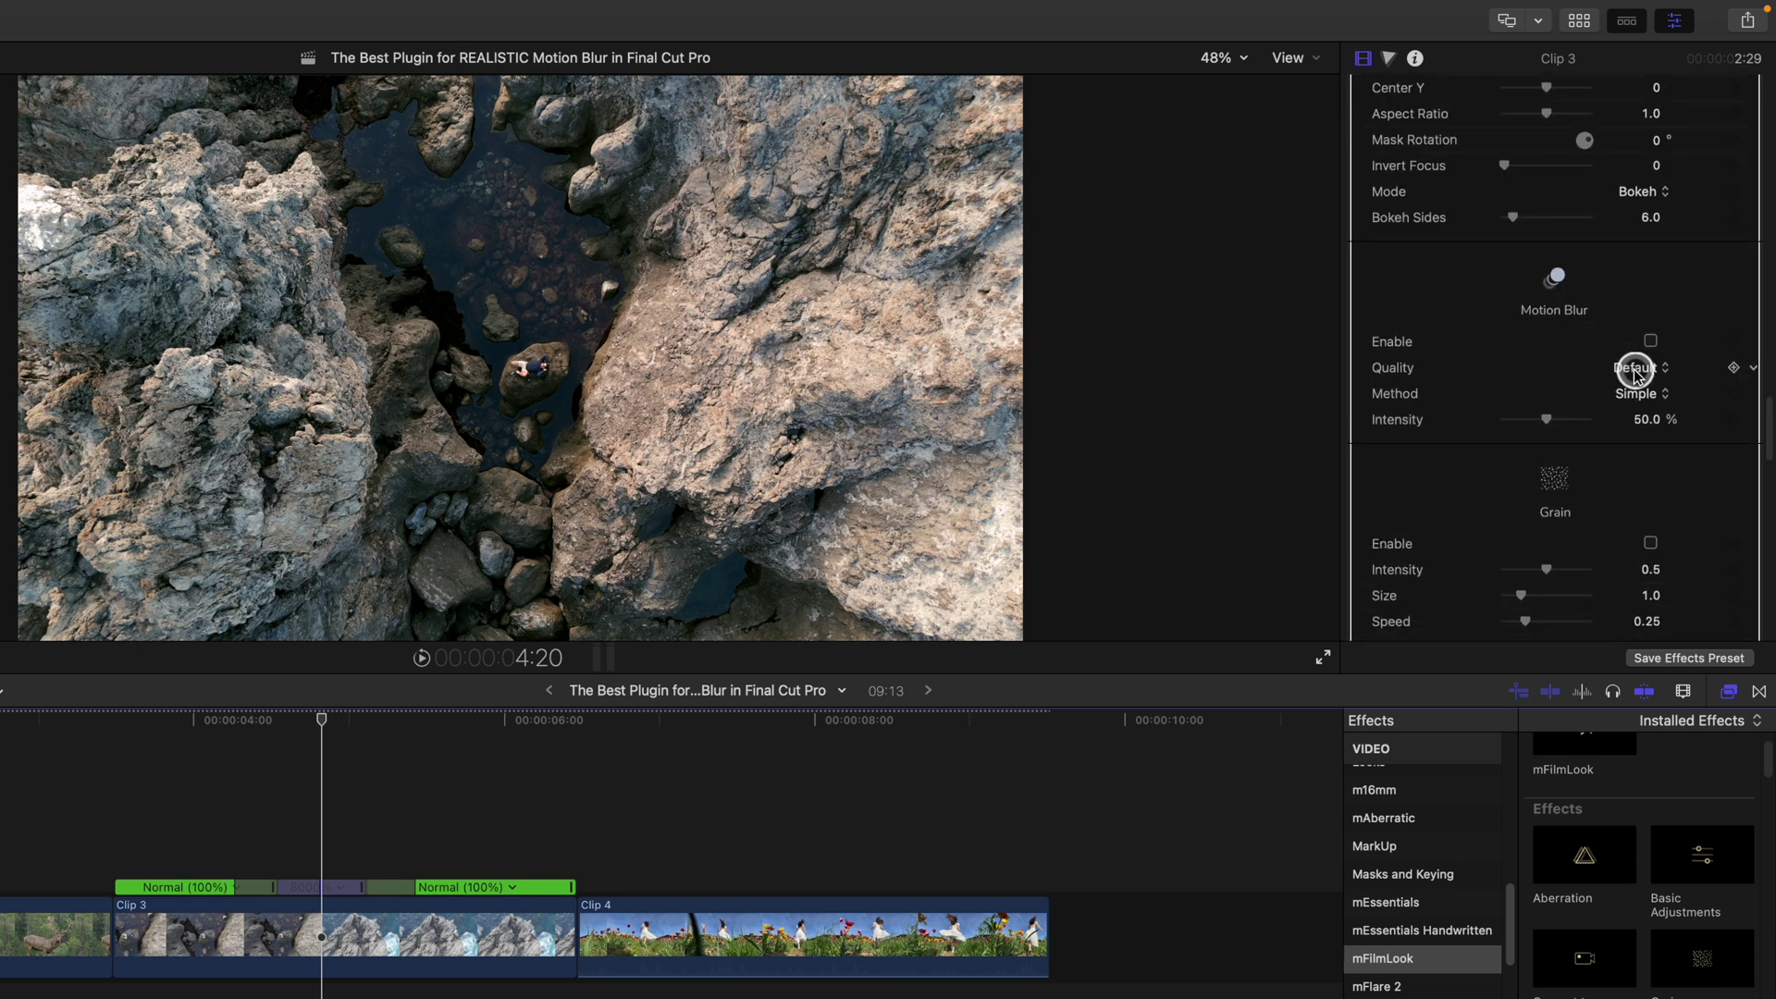
pyautogui.scroll(-1, 1635, 373)
pyautogui.click(1649, 327)
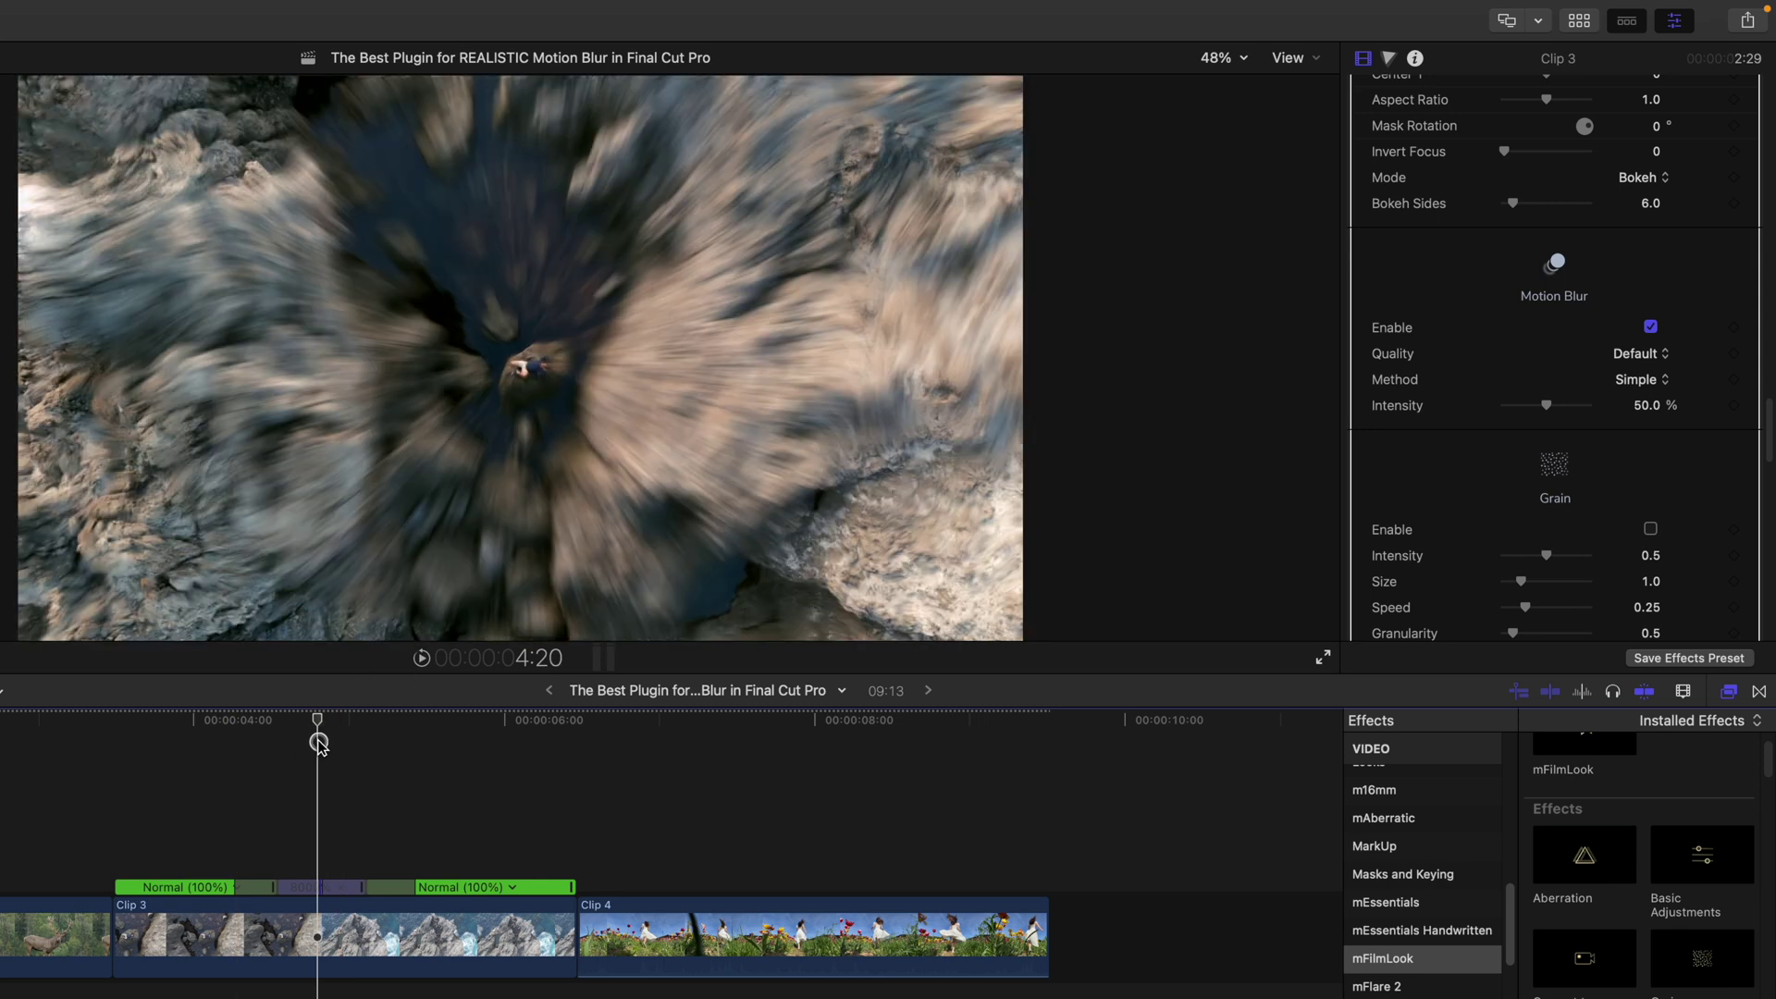
pyautogui.click(1643, 406)
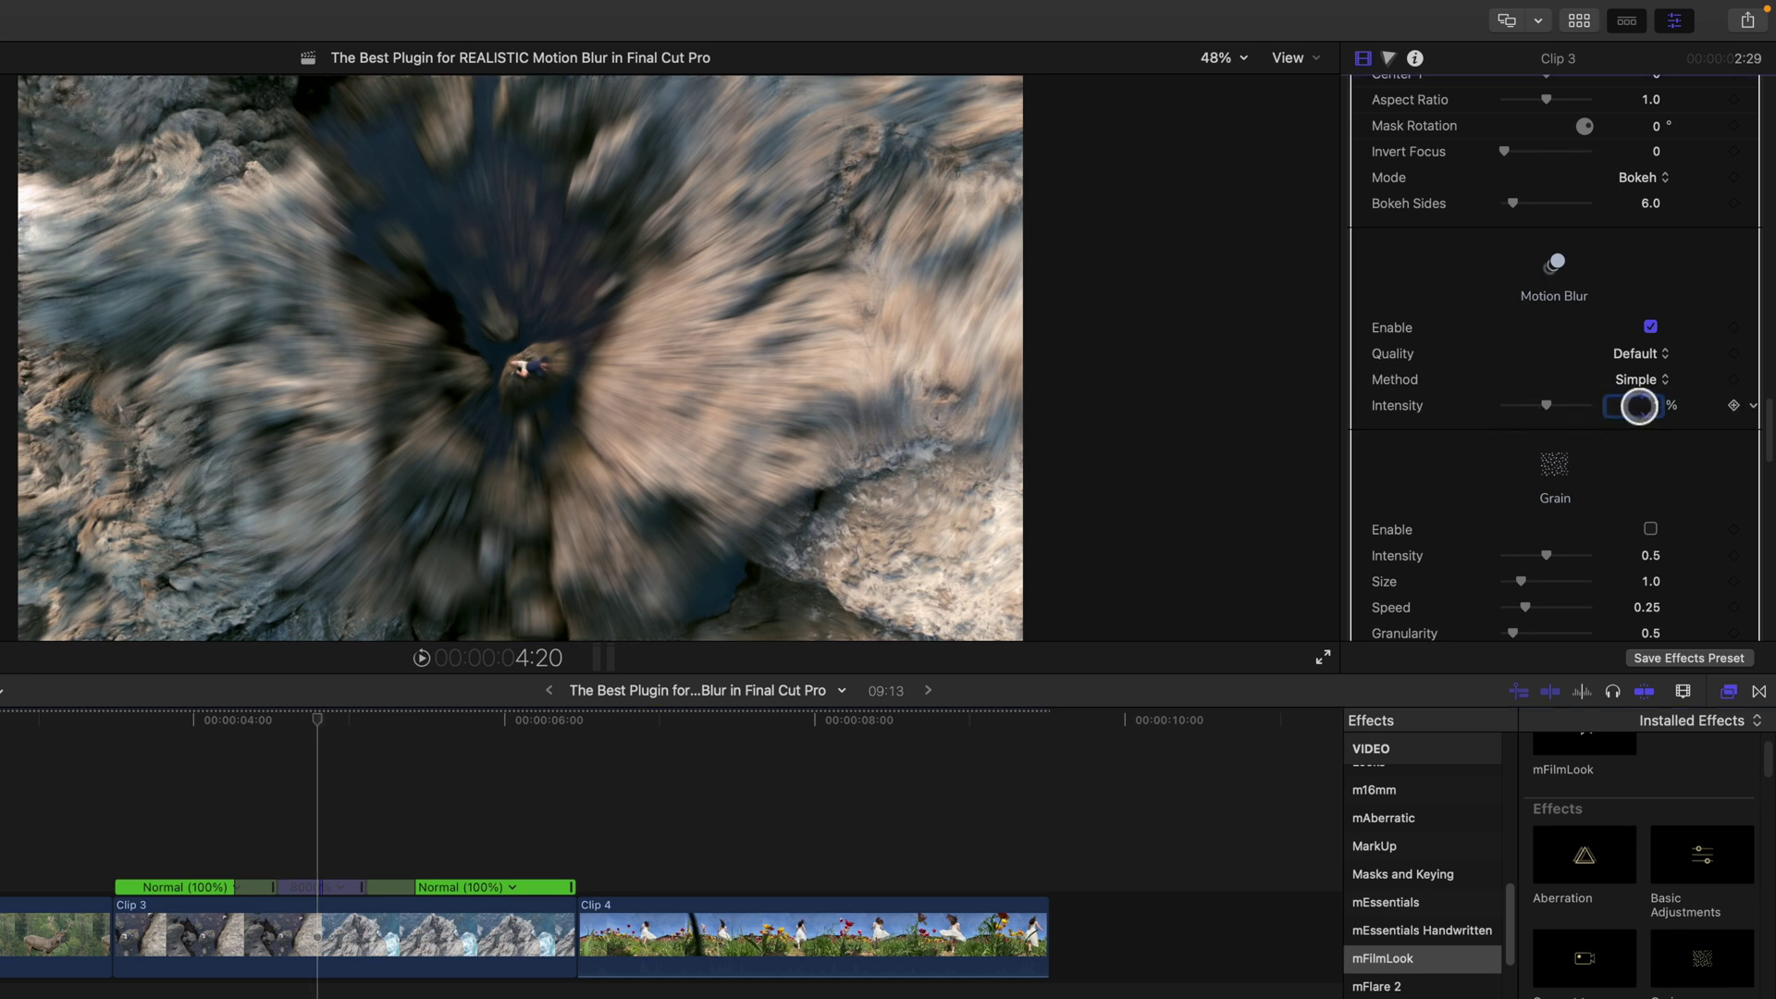
pyautogui.write('10')
pyautogui.press('Return')
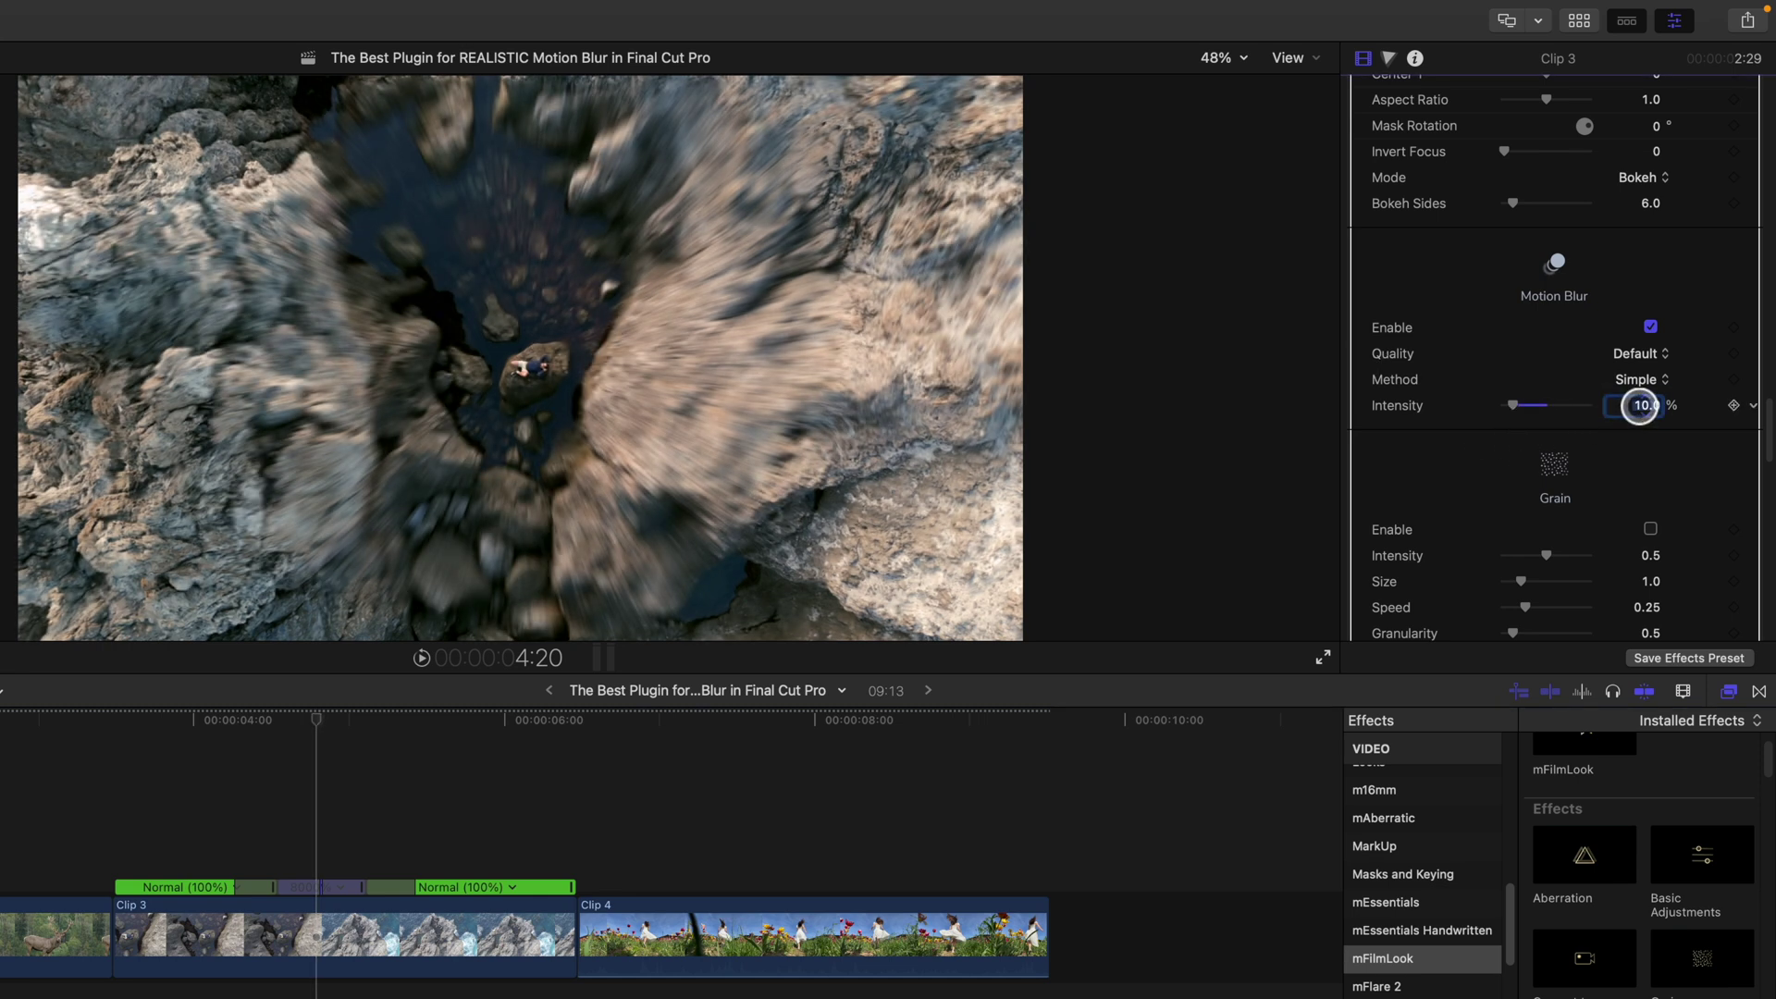
pyautogui.click(1642, 357)
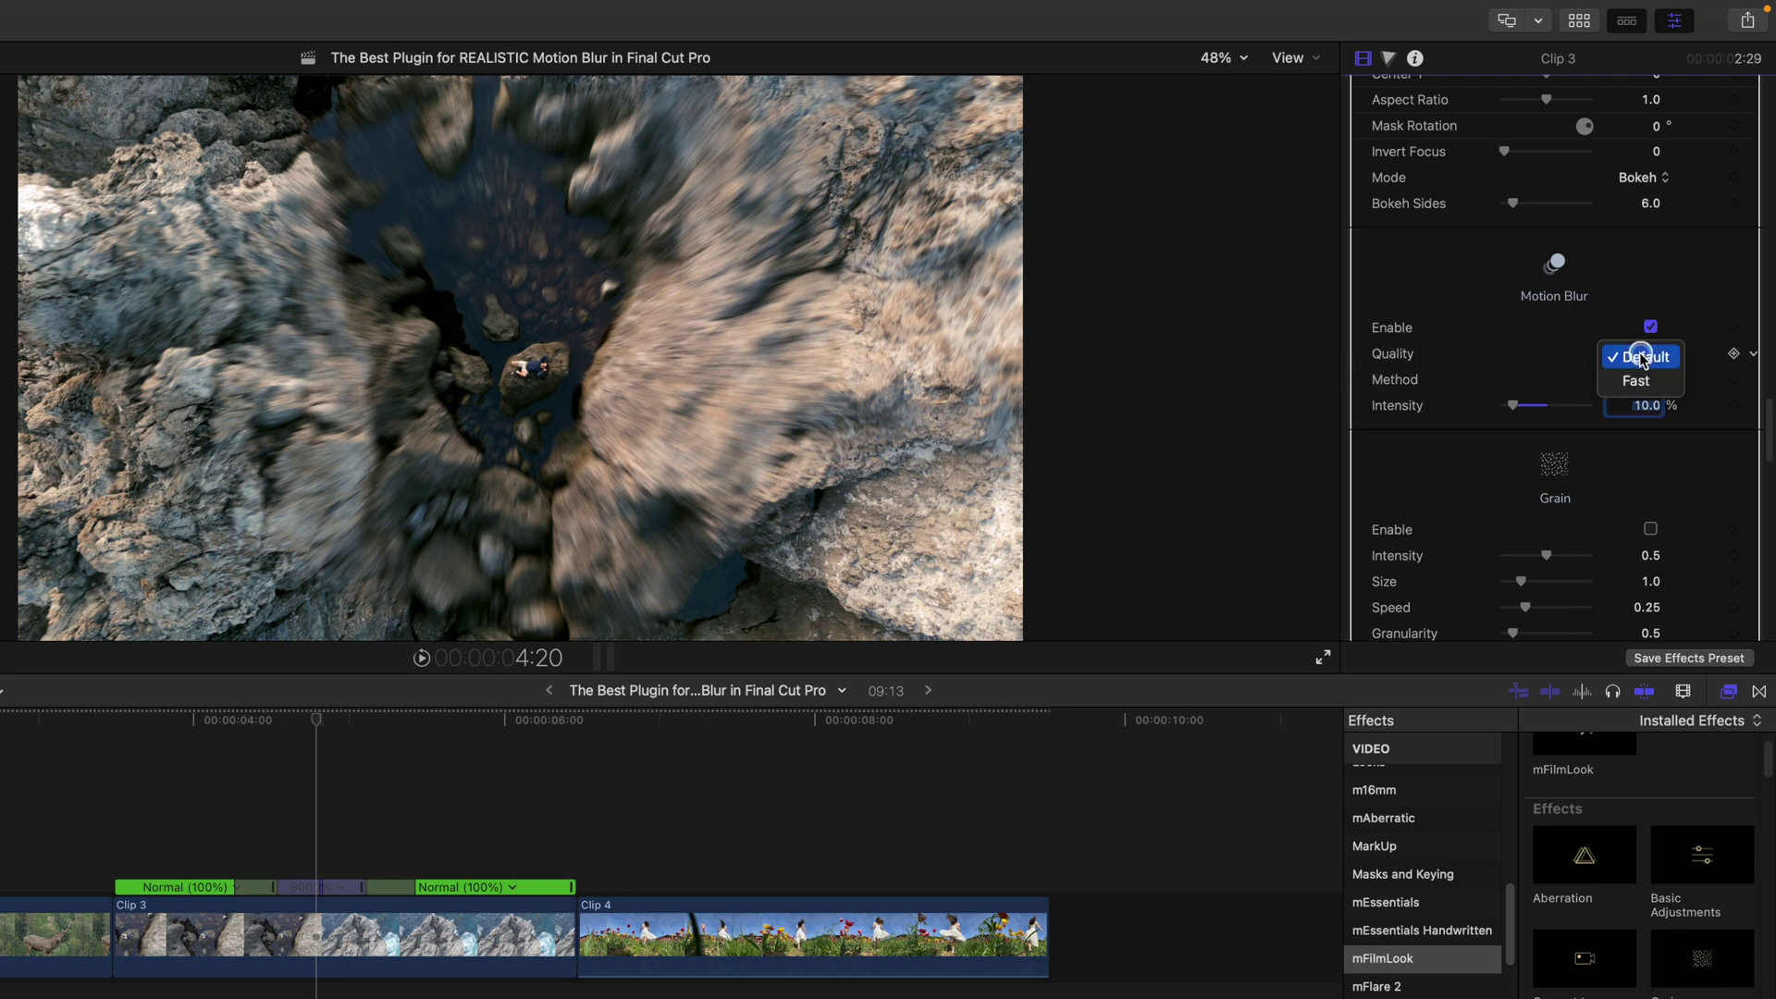
pyautogui.click(1638, 380)
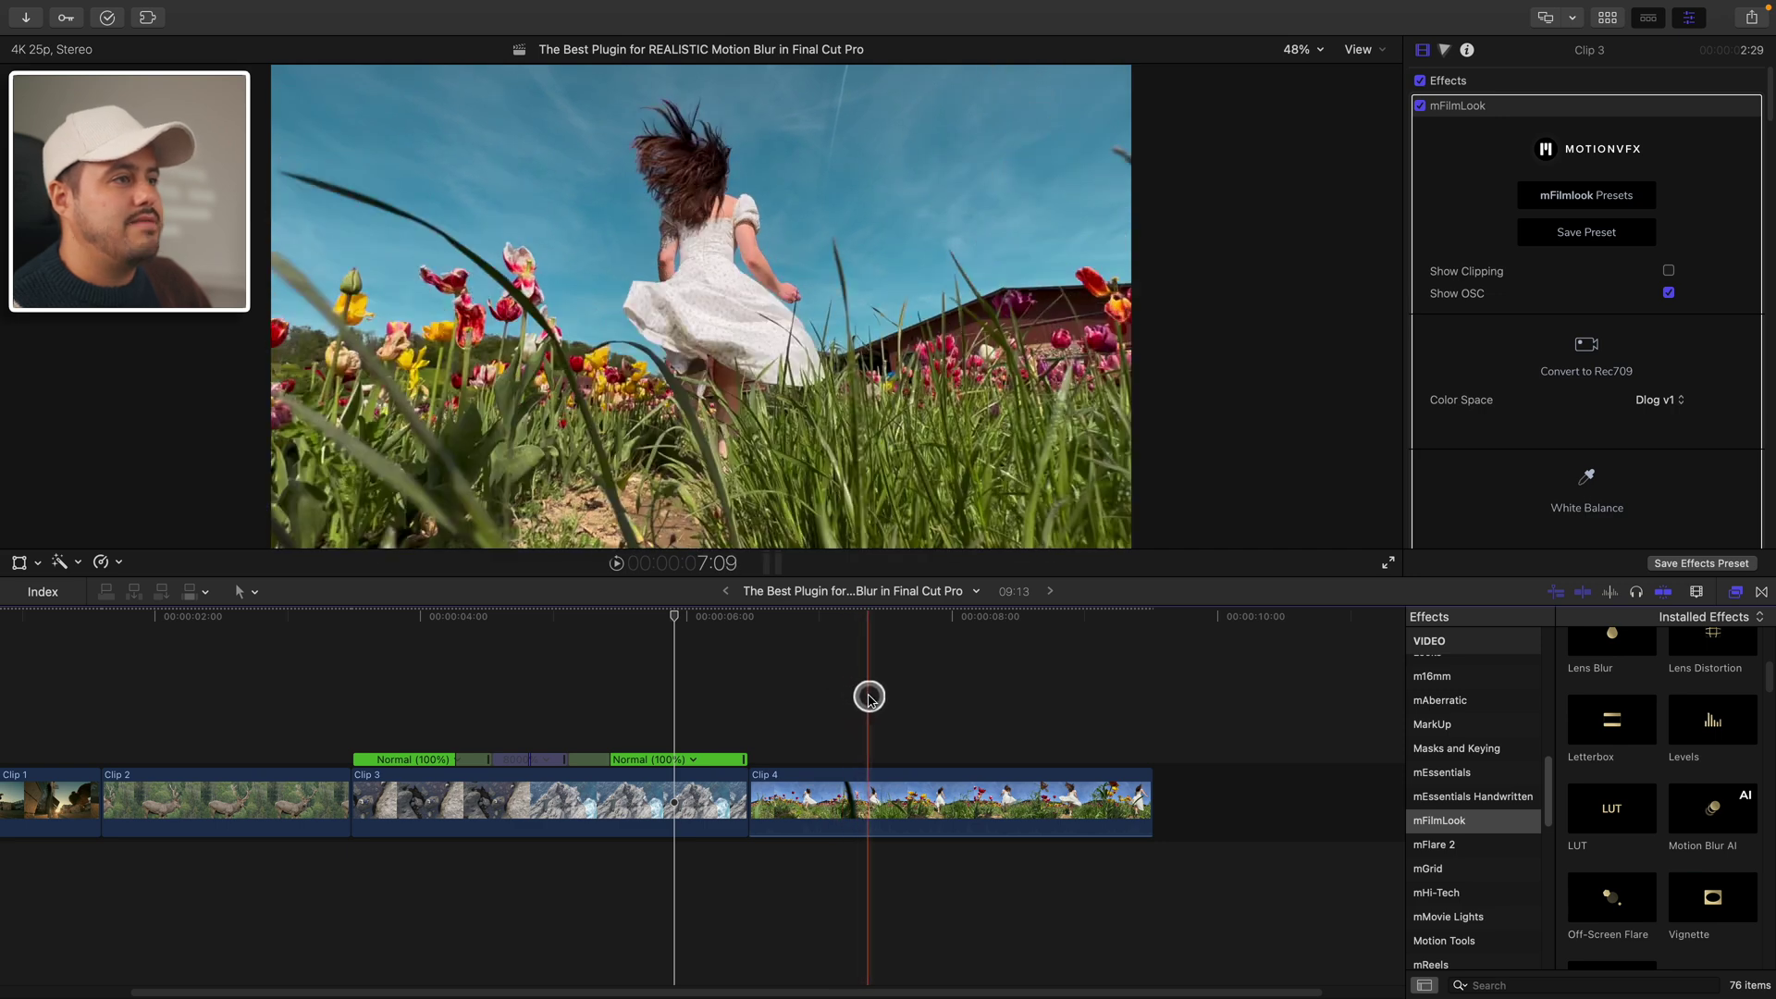
# Step: Select Clip 4's tulip-field footage and drag Motion Blur AI onto it
pyautogui.click(1005, 701)
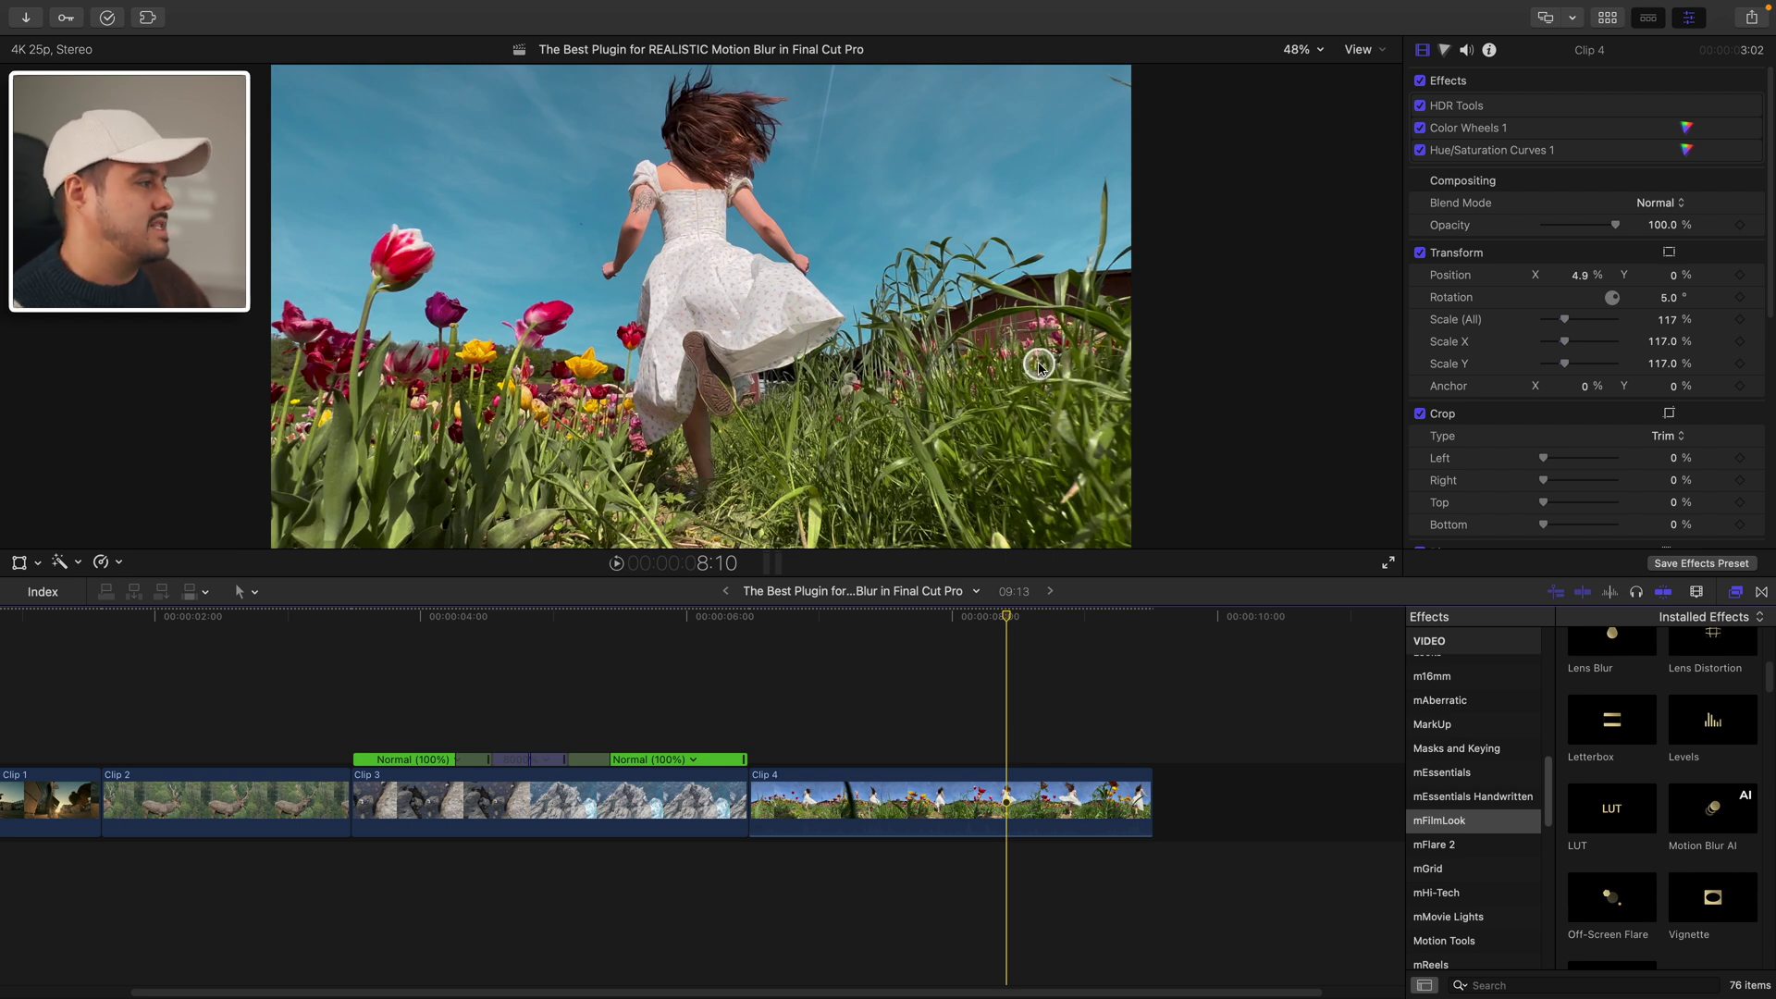
pyautogui.moveTo(1712, 809); pyautogui.dragTo(1004, 791)
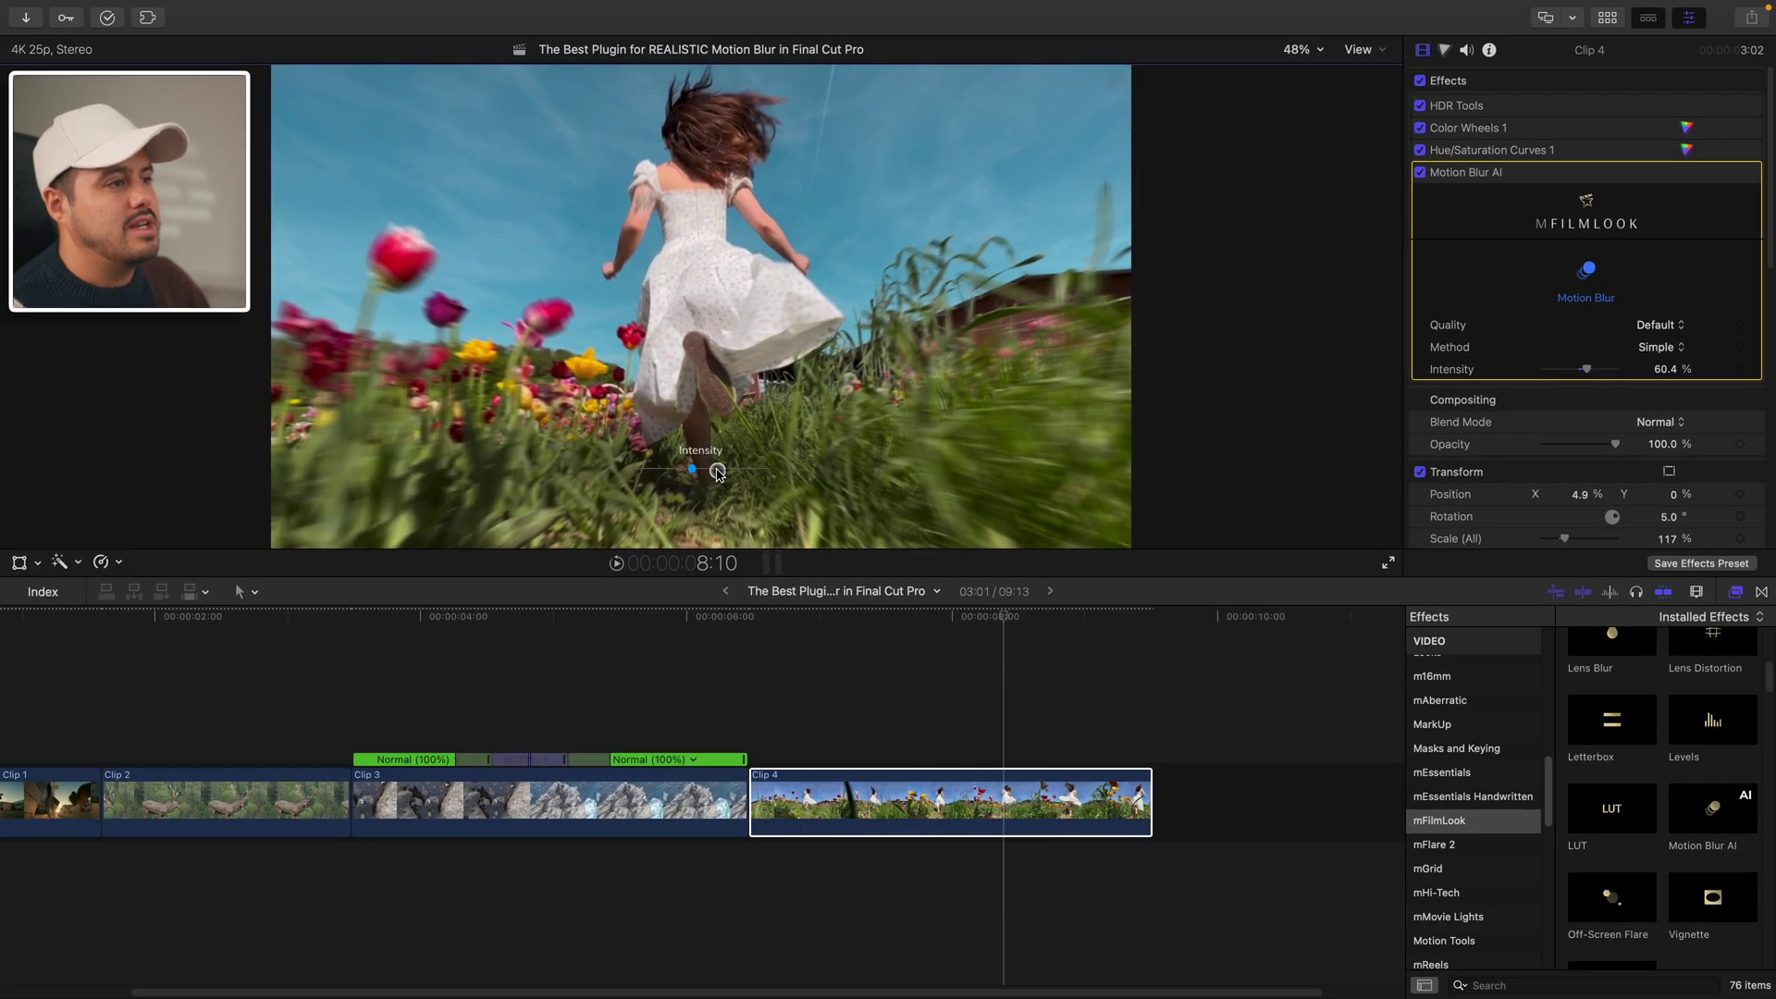
# Step: Switch Clip 4's blur method to Shutter Angle and dial the angle between 356° and 211°, ending near 180°
pyautogui.moveTo(821, 550); pyautogui.dragTo(819, 556)
pyautogui.click(1657, 347)
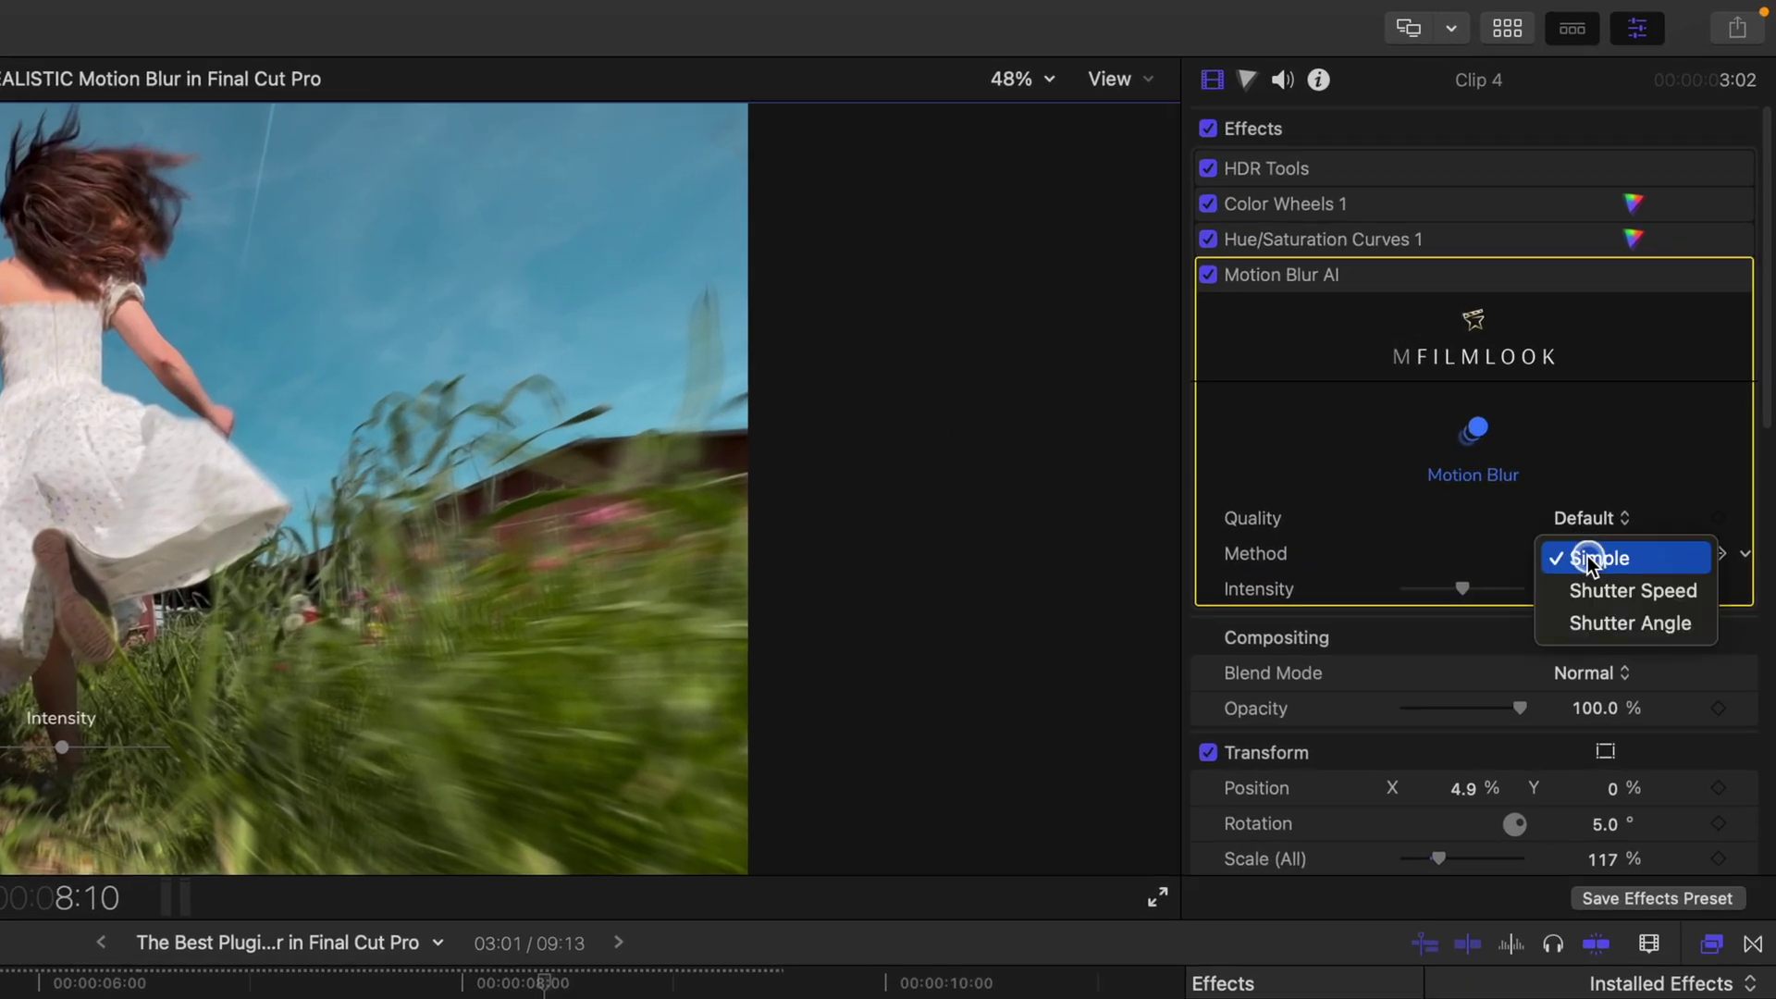
pyautogui.click(1603, 603)
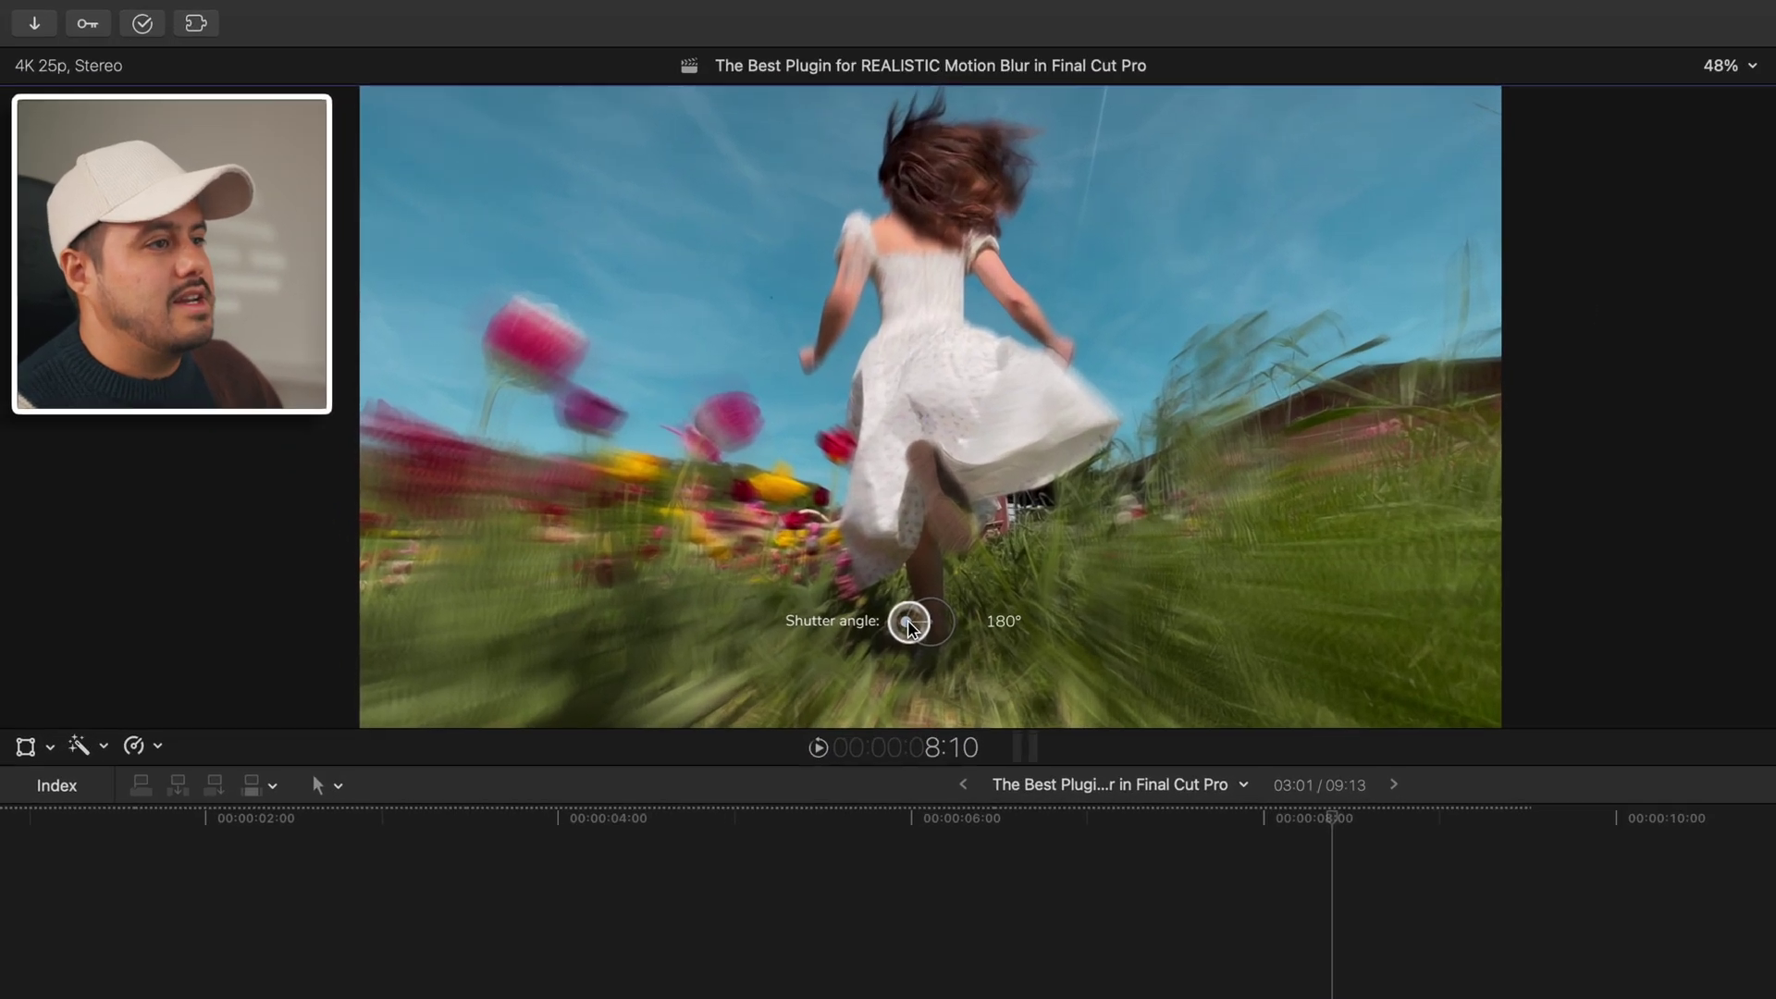
pyautogui.moveTo(690, 470); pyautogui.dragTo(718, 473)
pyautogui.moveTo(1022, 673); pyautogui.dragTo(974, 692)
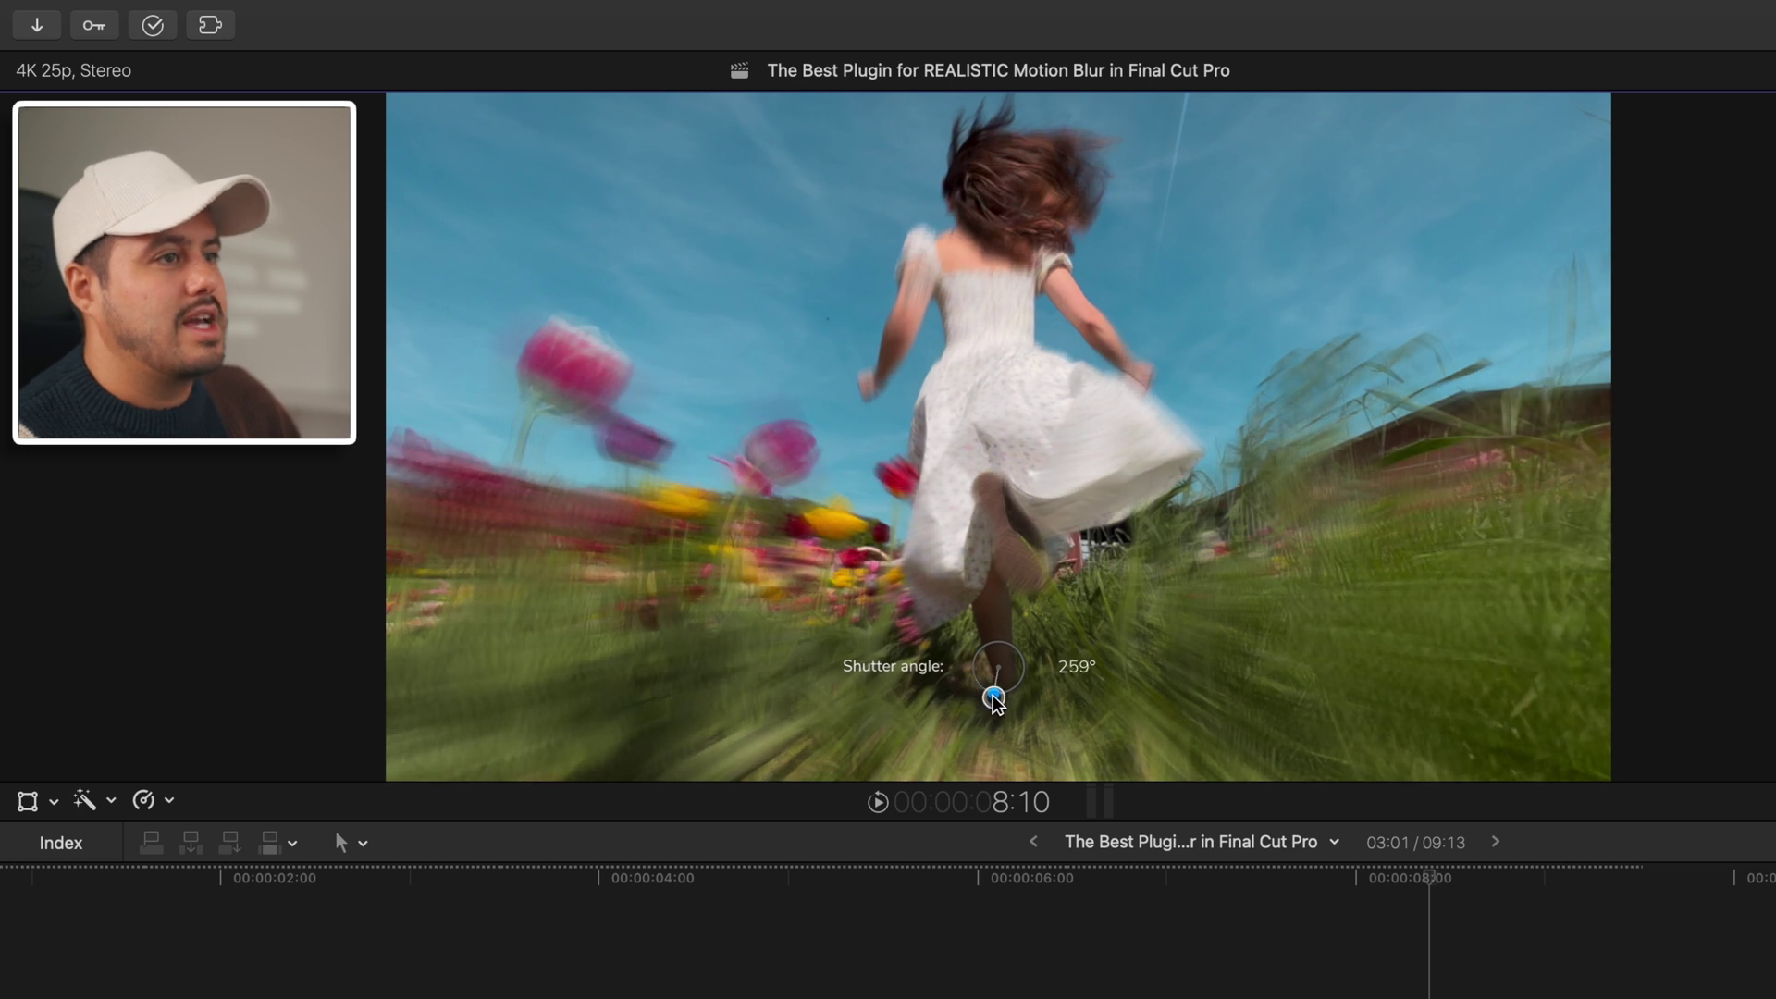
pyautogui.moveTo(1015, 707); pyautogui.dragTo(1025, 666)
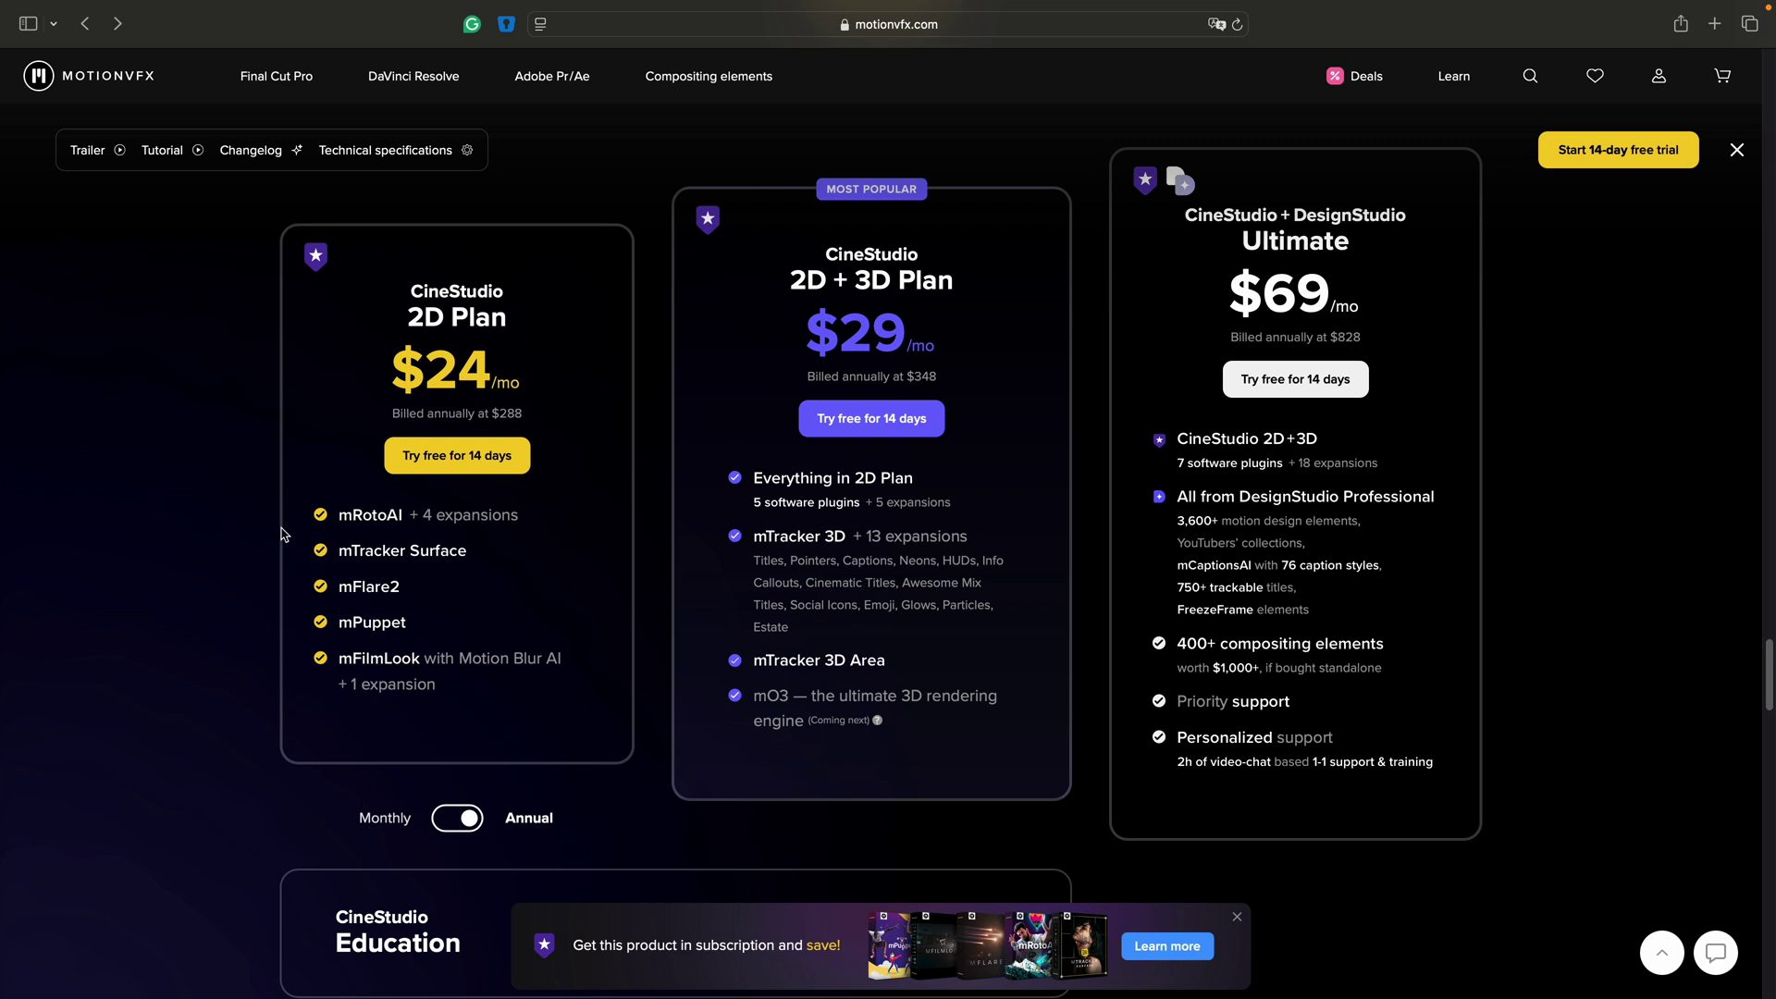
# Step: Jump to the Exclusive content section of the MotionVFX CineStudio page
pyautogui.click(456, 468)
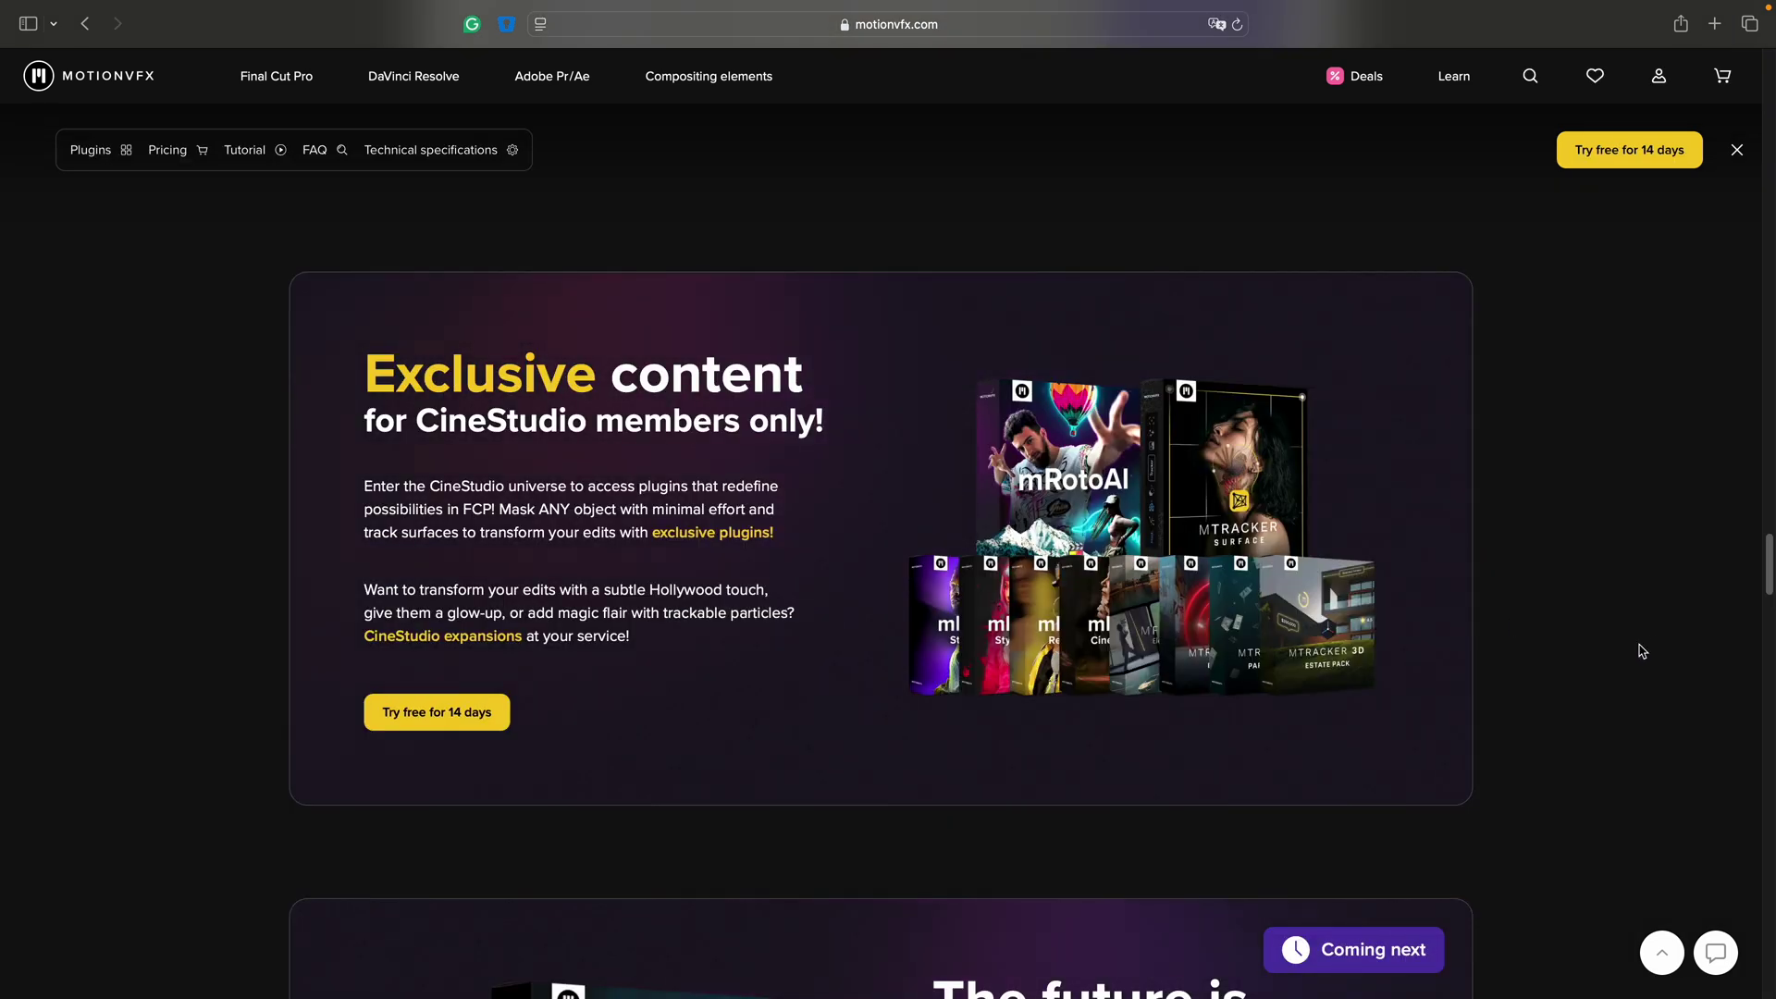